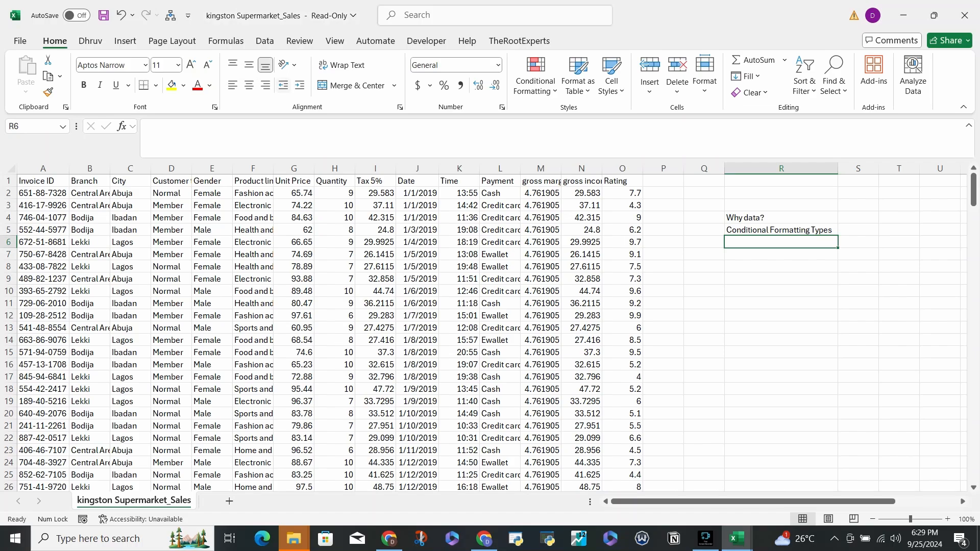
- Look through the supermarket sales records from the header row down to the last record in row 228
key("ctrl+Home")
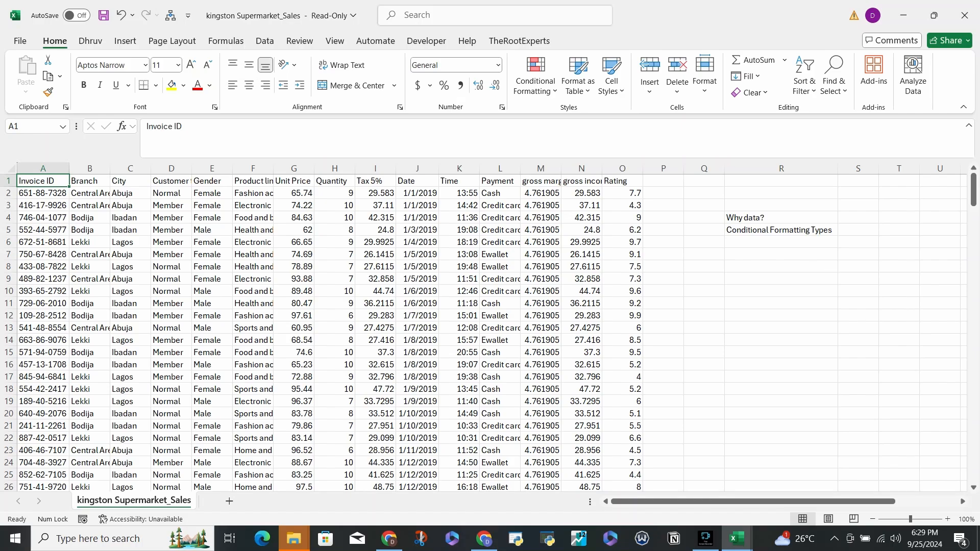
scroll(490, 332, "down", 20)
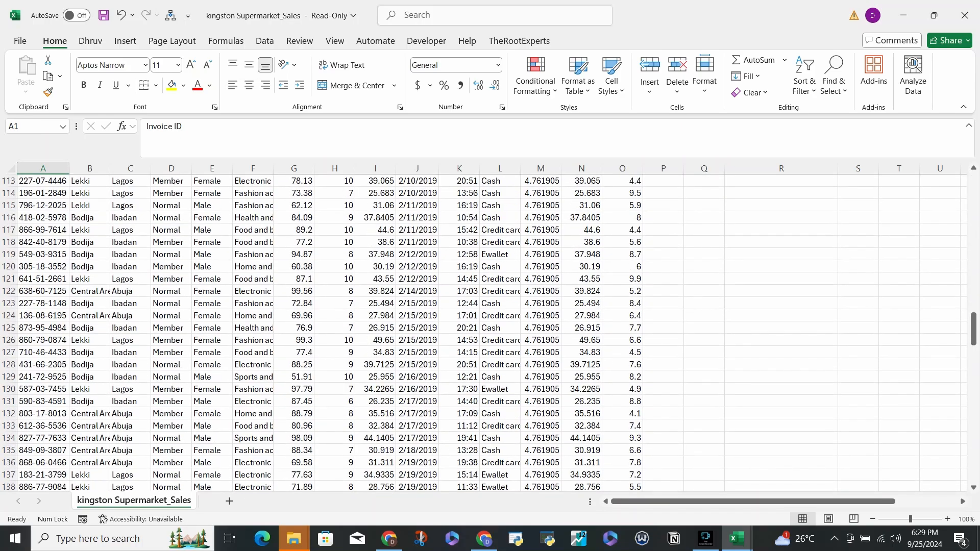
scroll(490, 332, "up", 4)
scroll(490, 331, "up", 10)
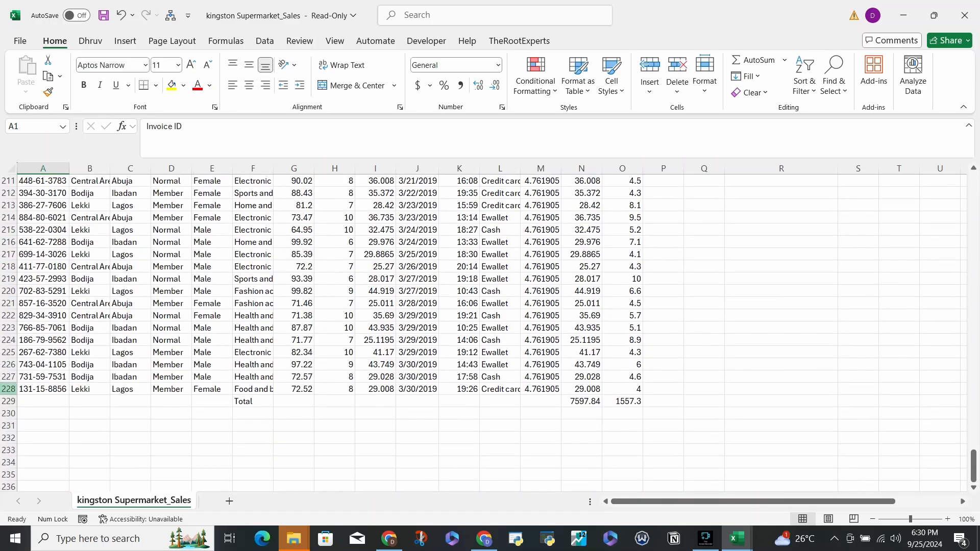
left_click(9, 389)
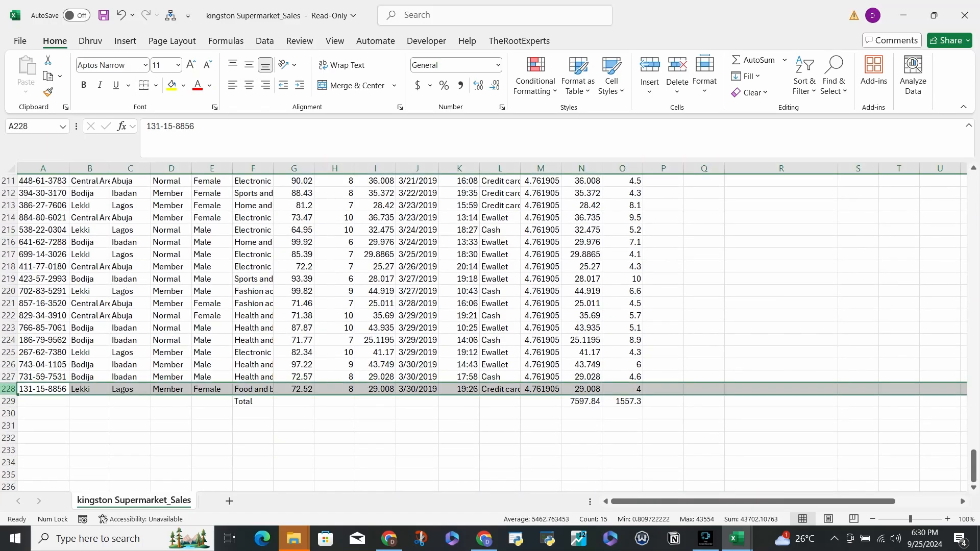
scroll(490, 331, "up", 20)
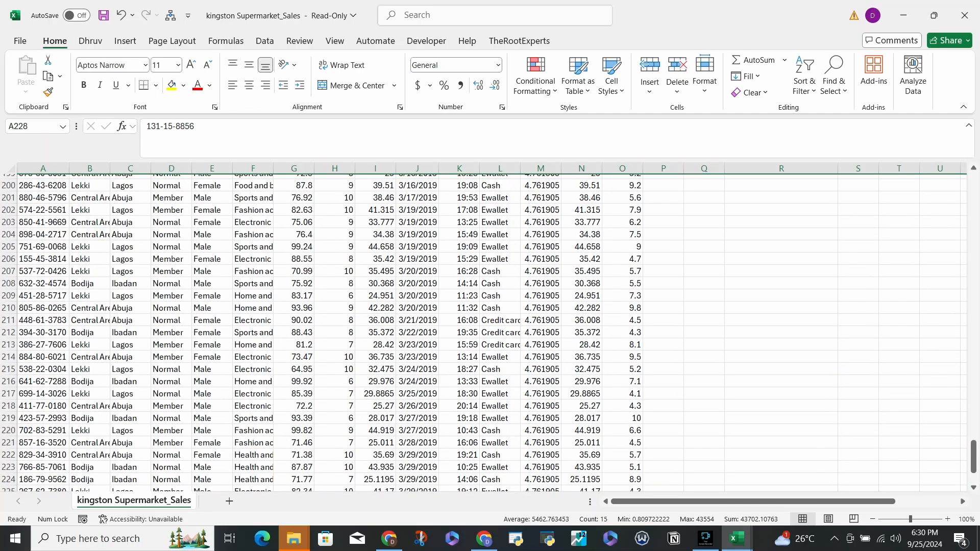
scroll(490, 332, "up", 20)
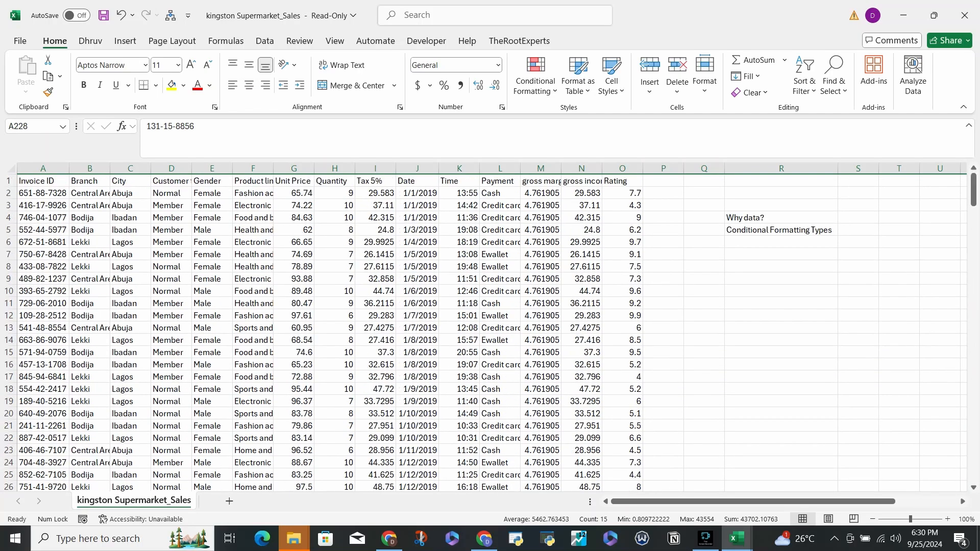
left_click_drag(541, 193, 541, 364)
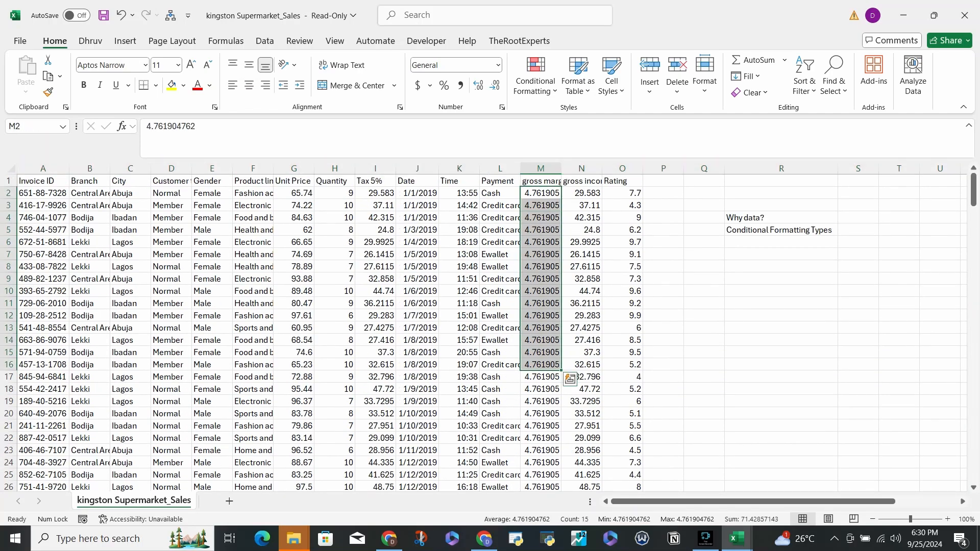
- Review the Invoice ID, Branch, City and Customer type columns of the sales data
left_click(43, 181)
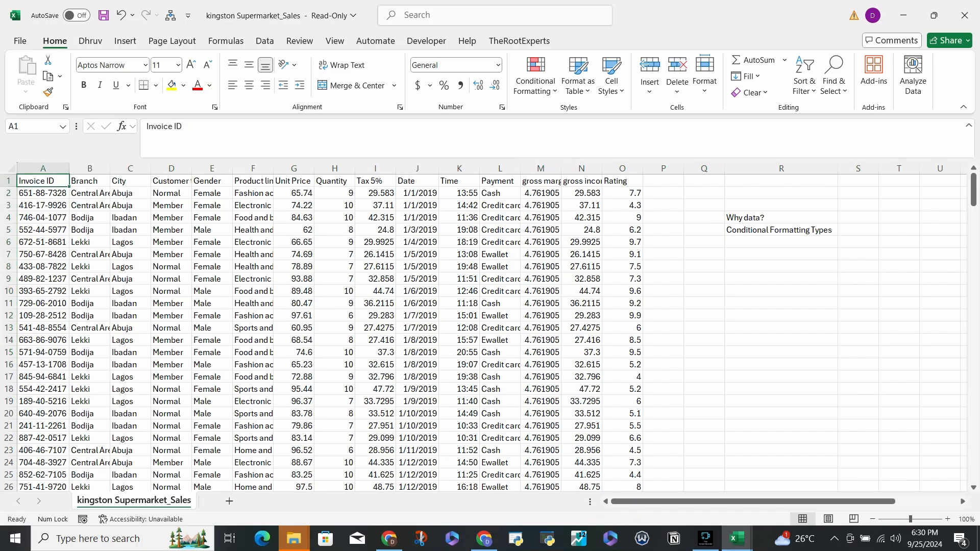
left_click(90, 181)
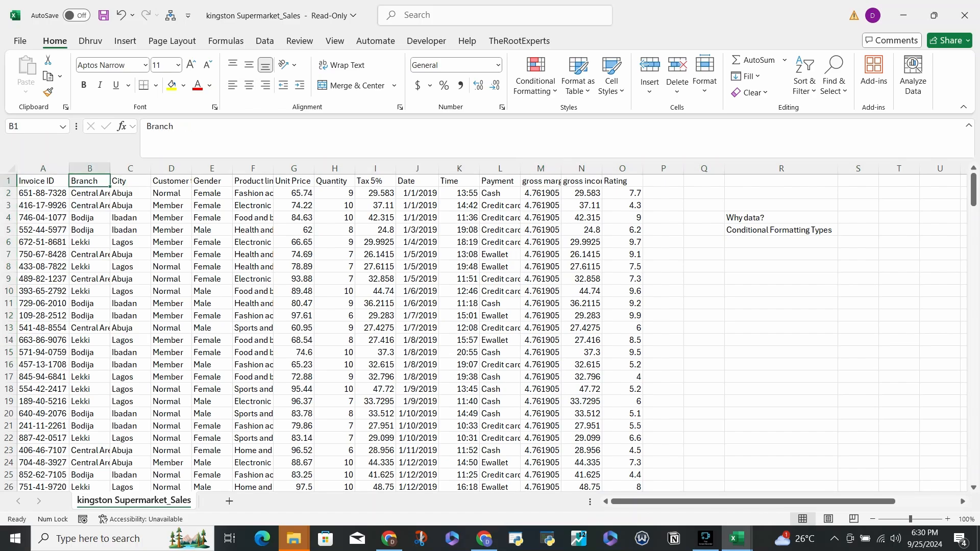
left_click(131, 181)
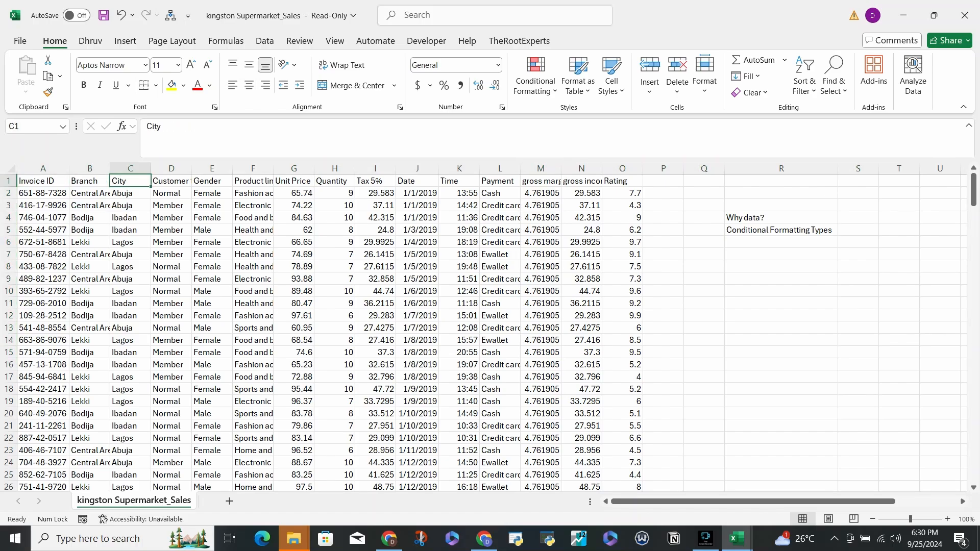
key("ctrl+t")
left_click(172, 181)
left_click(171, 292)
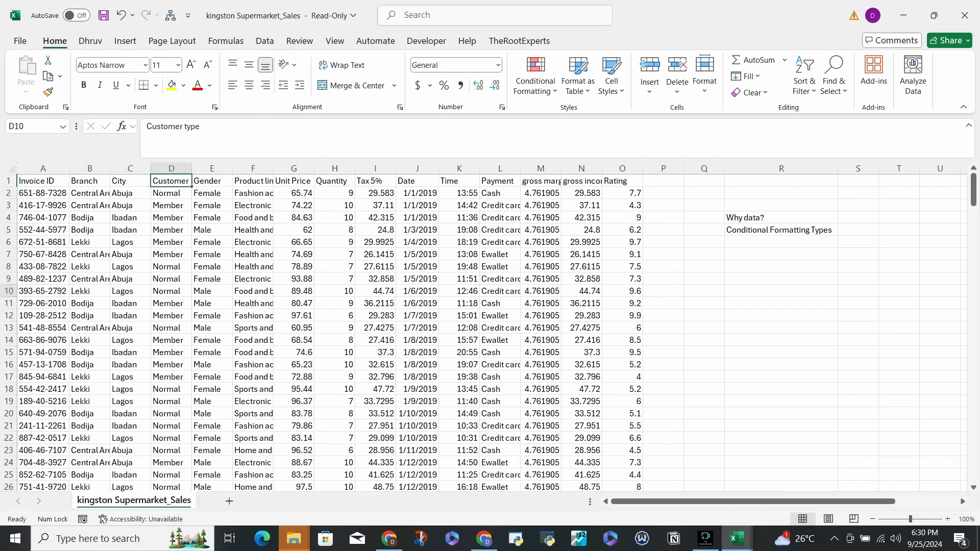
left_click(171, 267)
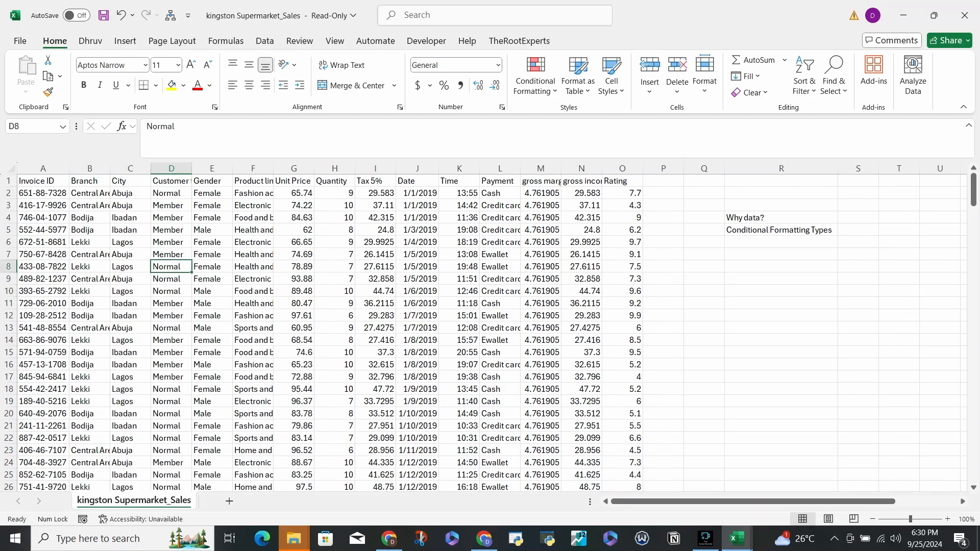
- Review the Gender, Product line, Unit Price, Quantity, Tax 5%, Date, Time and Payment columns
left_click_drag(212, 194, 214, 255)
left_click(253, 194)
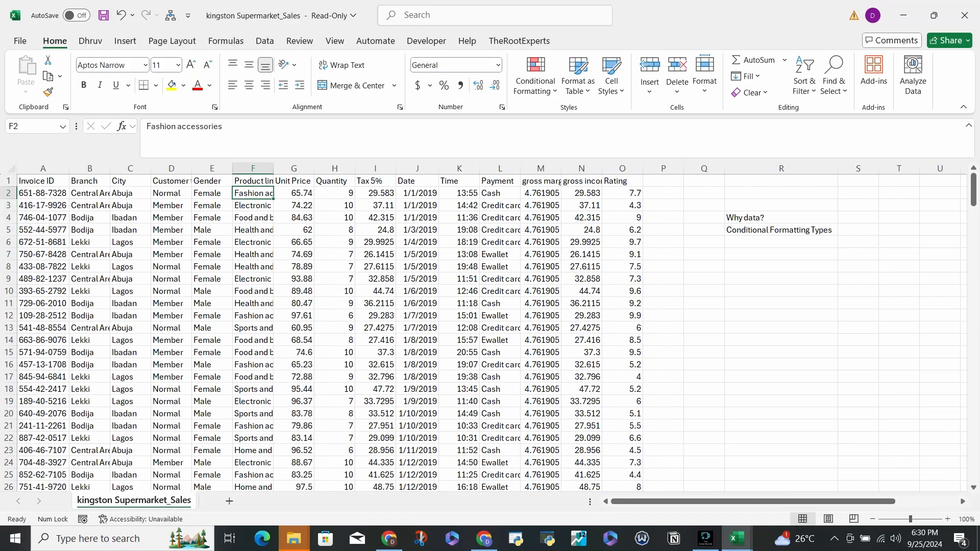
left_click(253, 231)
left_click(253, 267)
left_click(294, 193)
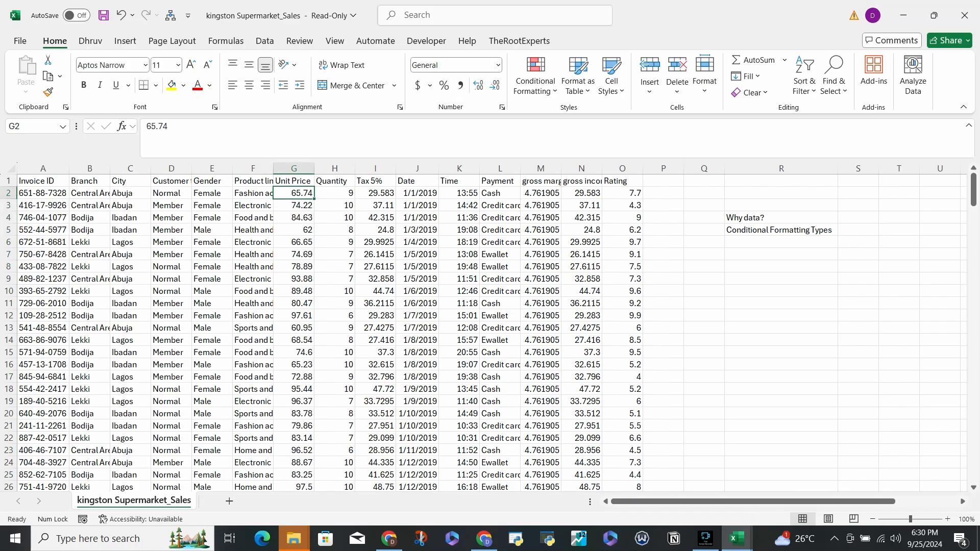
left_click(335, 194)
left_click(376, 193)
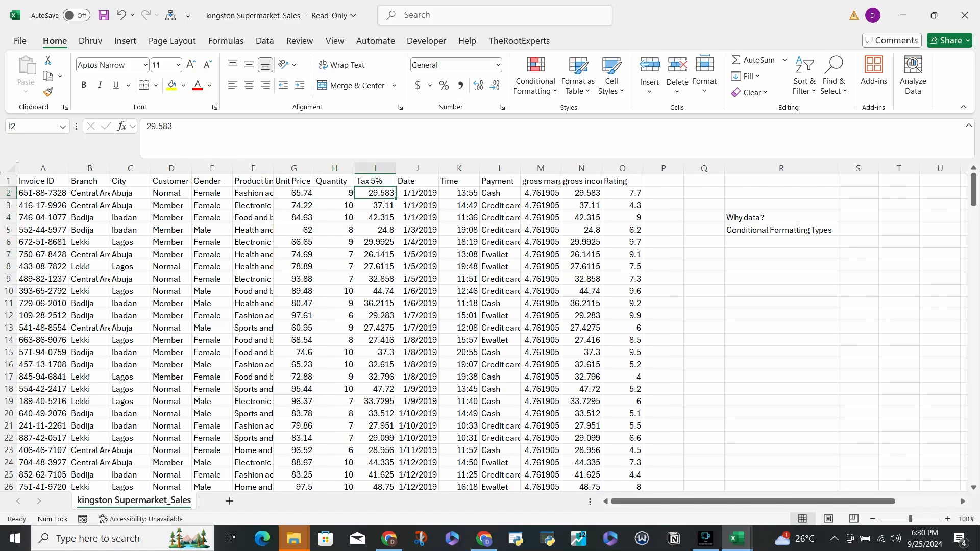
left_click(417, 193)
left_click(459, 193)
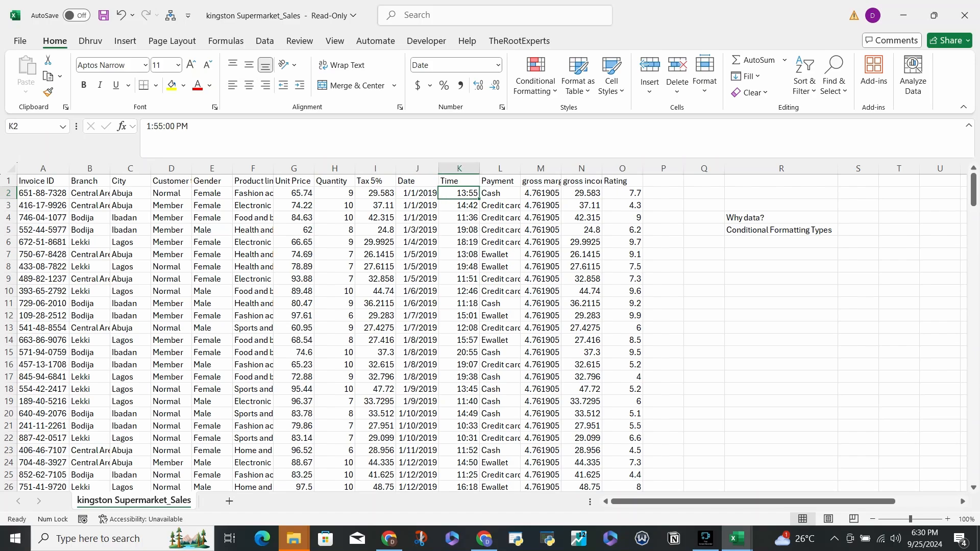
left_click(500, 194)
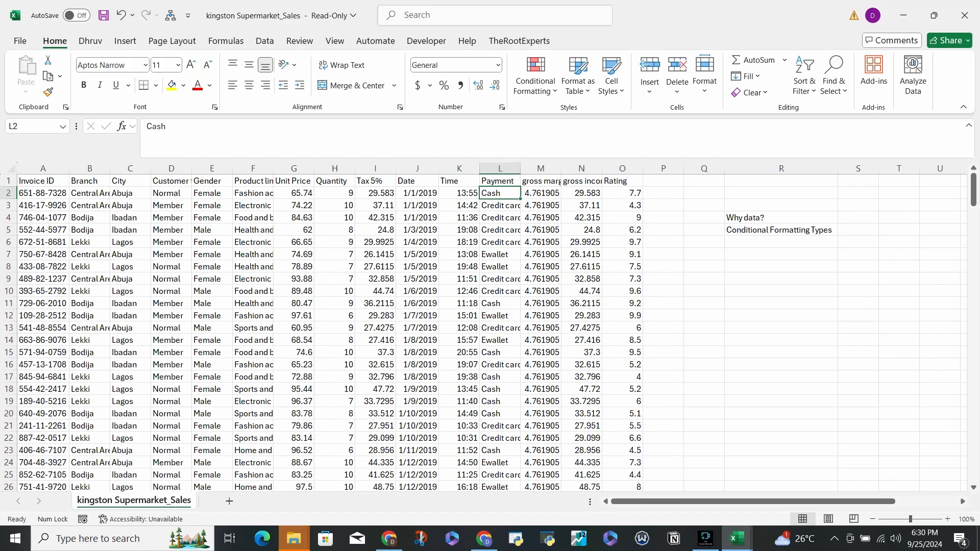
- Inspect the values down the gross margin column and compare them across several rows
left_click(541, 193)
left_click(541, 205)
left_click(541, 230)
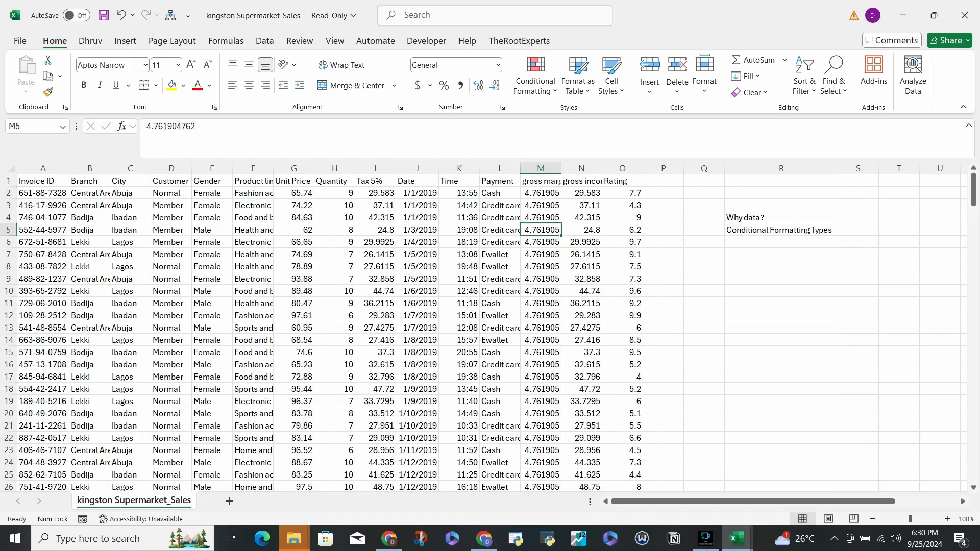
left_click(541, 255)
left_click(541, 291)
left_click(540, 303)
left_click(541, 377)
left_click(581, 414)
left_click(541, 451)
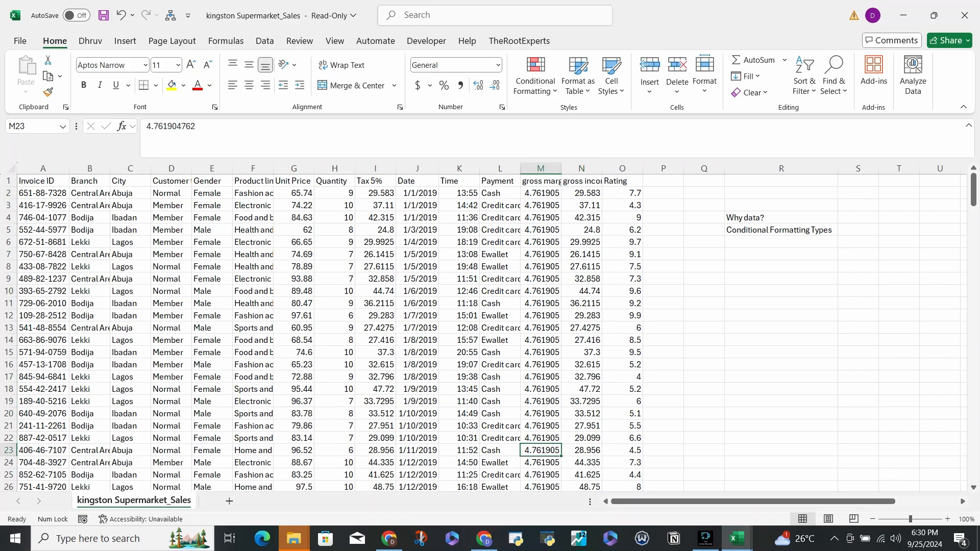
left_click_drag(540, 206, 541, 353)
left_click(540, 365)
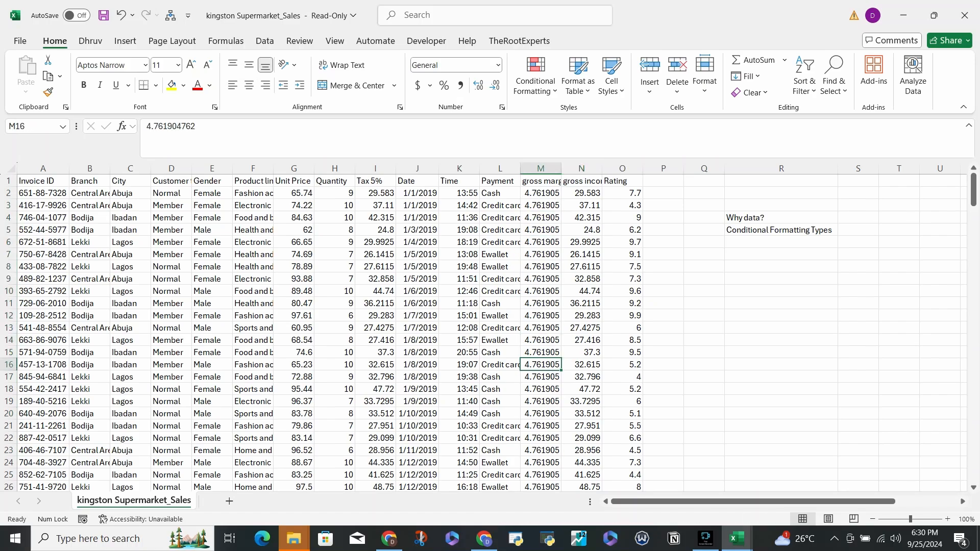
- Review the gross income and Rating columns, including the end of the data
left_click(582, 194)
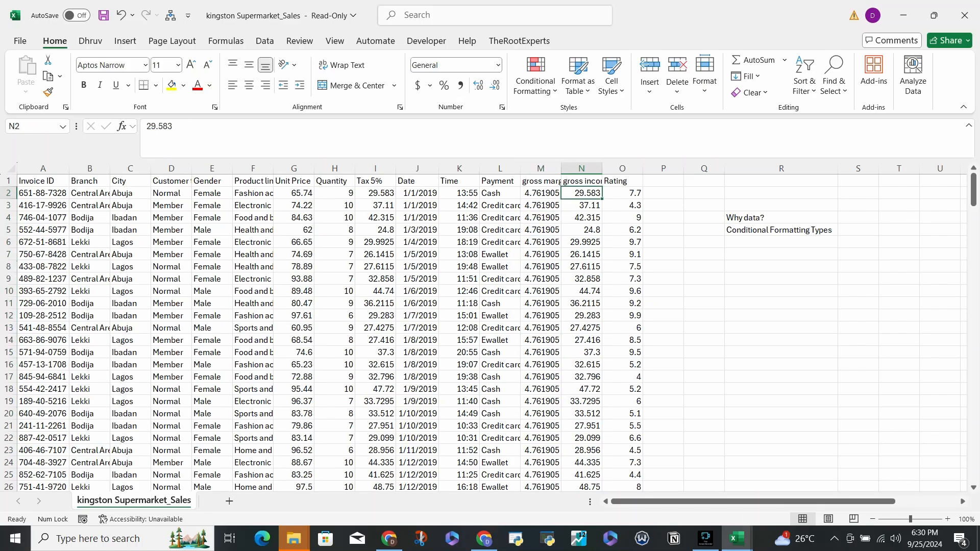
left_click(622, 193)
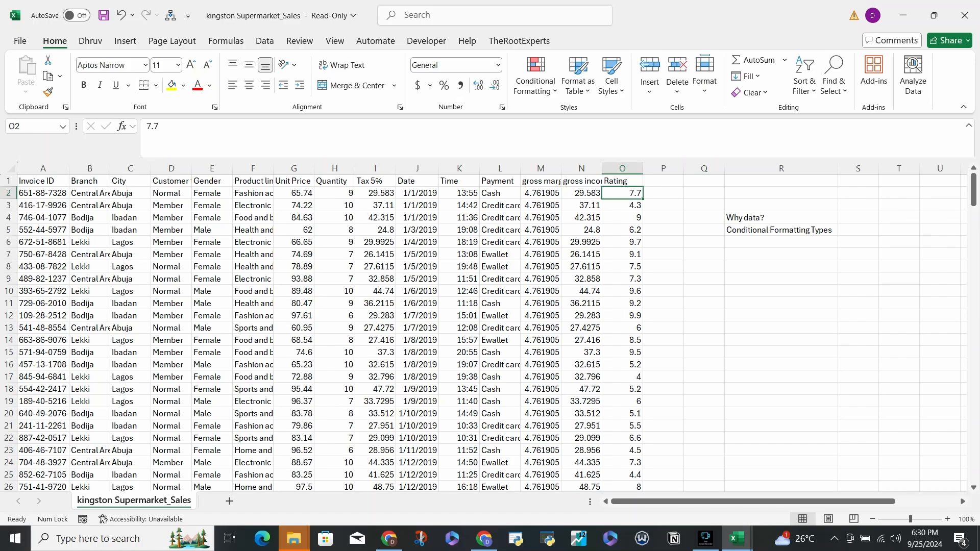
left_click_drag(622, 193, 623, 451)
scroll(623, 451, "down", 20)
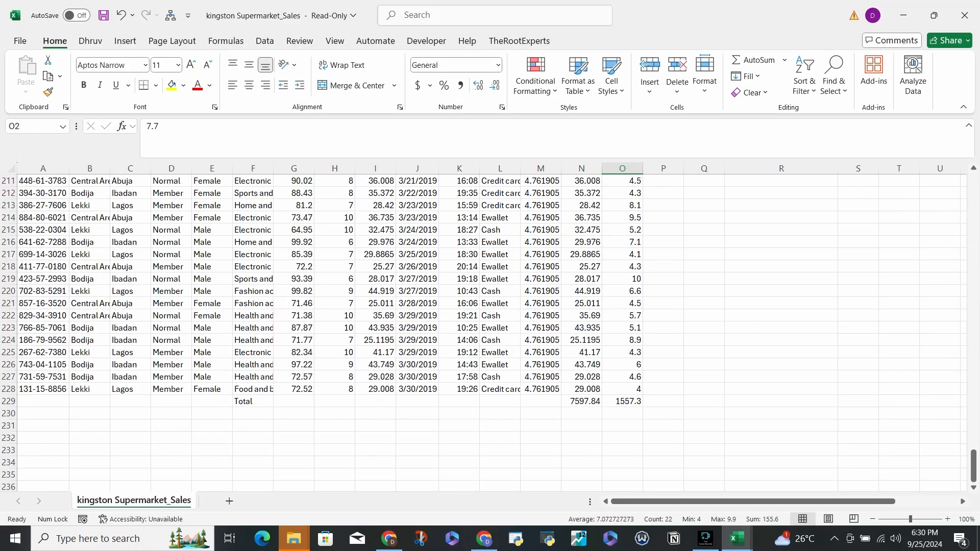
scroll(485, 332, "up", 20)
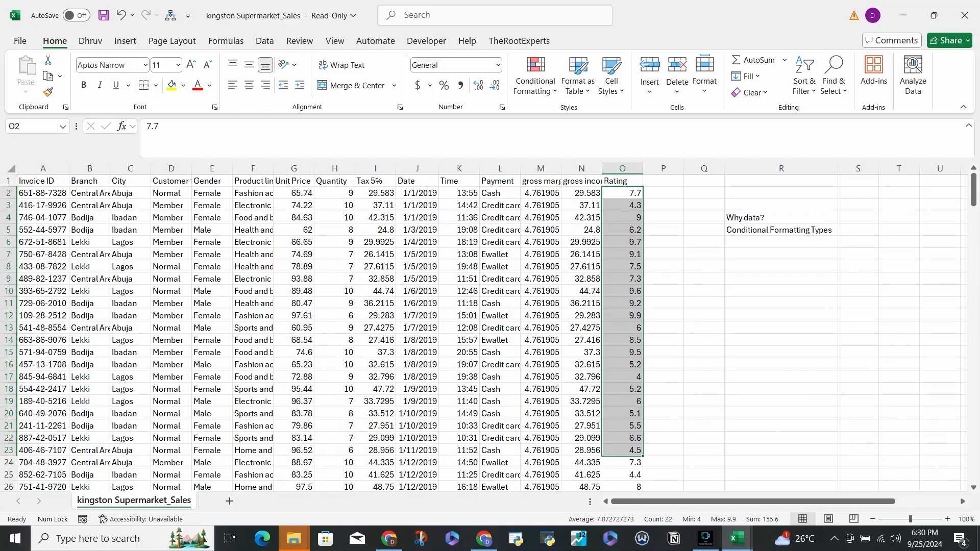
- Widen all worksheet columns to one uniform width and freeze the top row
left_click(10, 168)
double_click(69, 169)
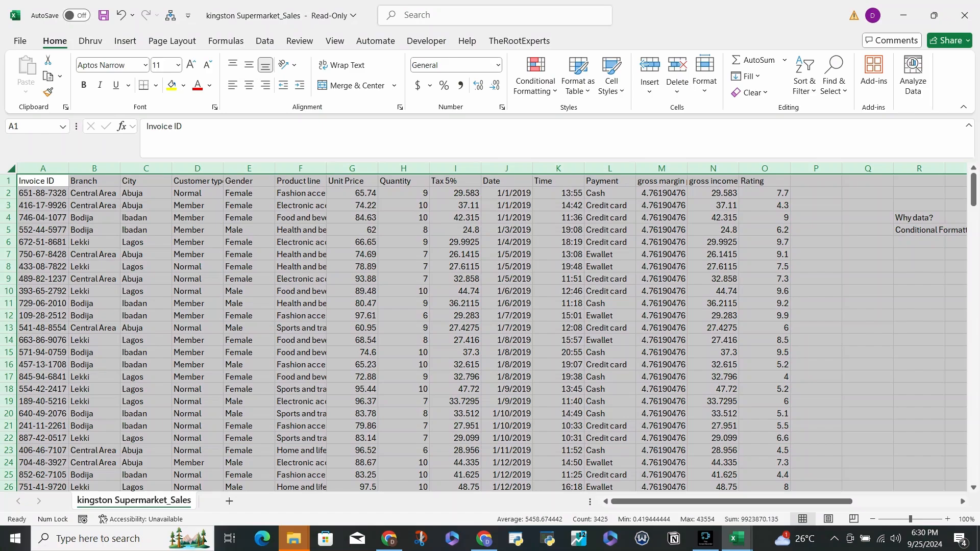
left_click(43, 193)
key("alt")
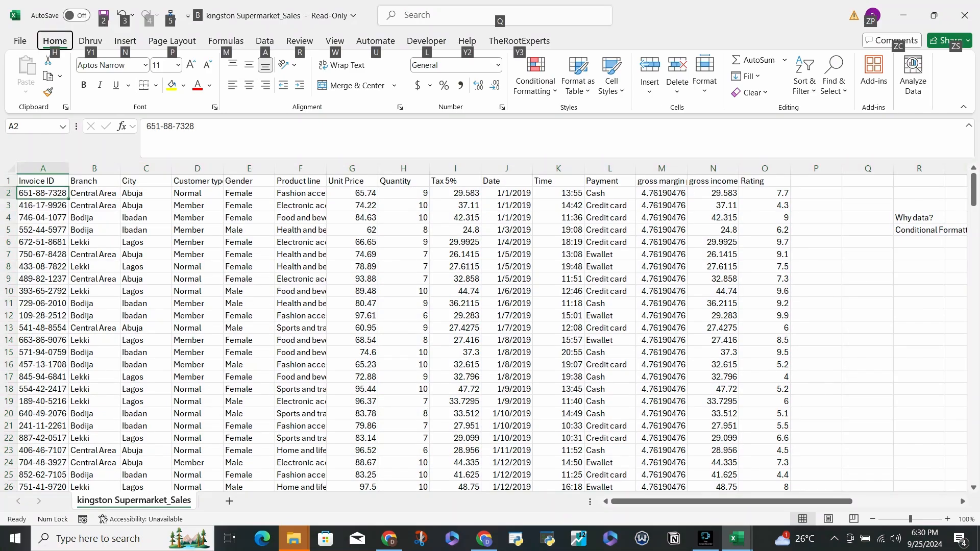
key("w")
- Make the column headers in row 1 bold, from Invoice ID to Rating
key("Up")
key("ctrl+shift+Right")
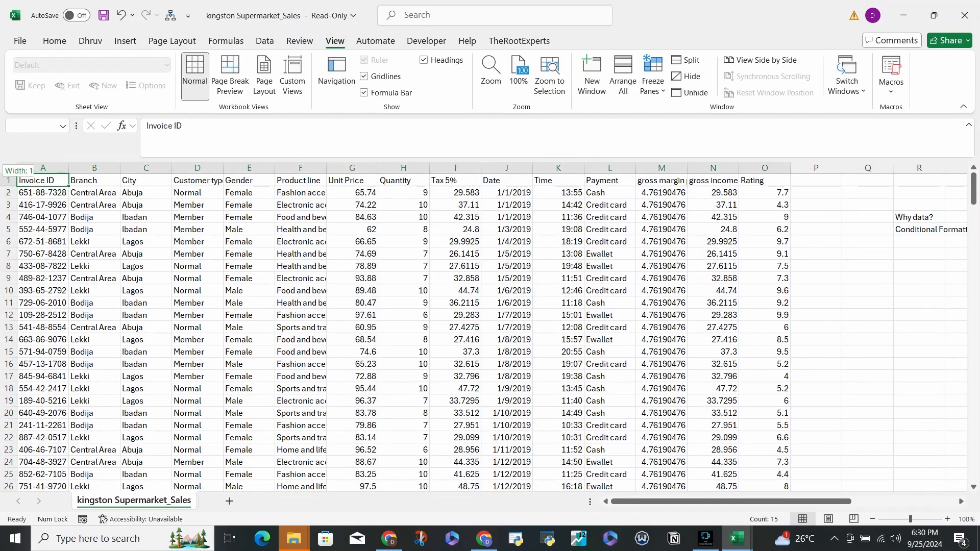
key("ctrl+b")
key("Down")
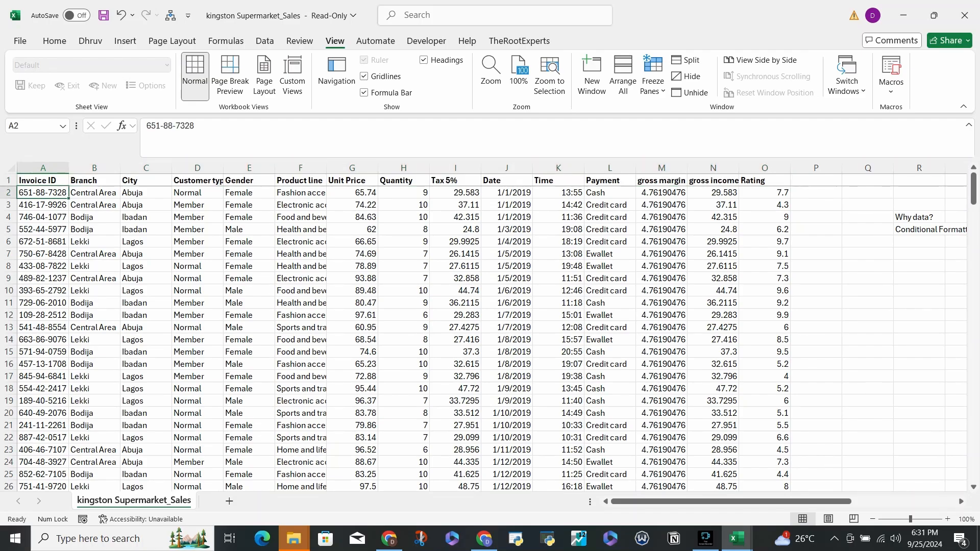
- Clear the Total row's contents in row 229 and return to the first data row
scroll(490, 336, "down", 20)
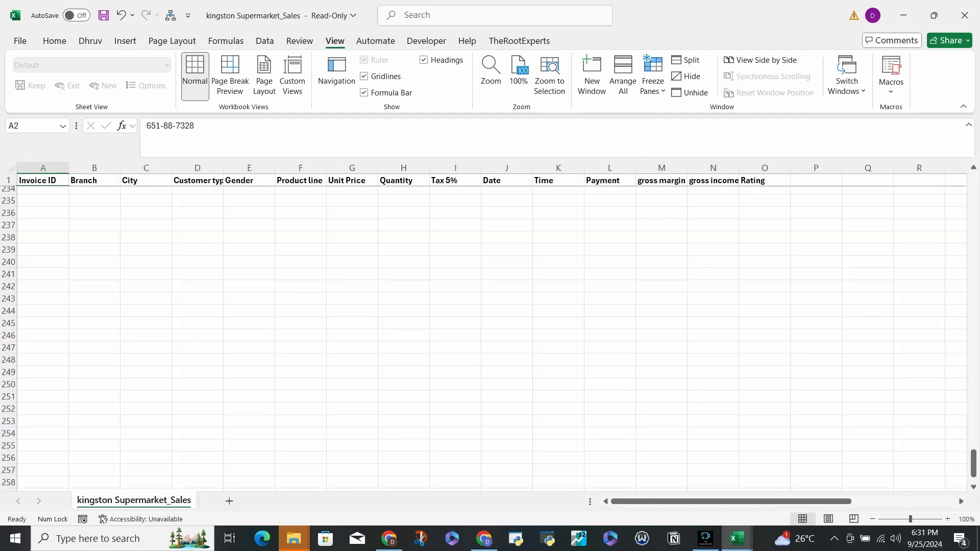
scroll(490, 337, "up", 20)
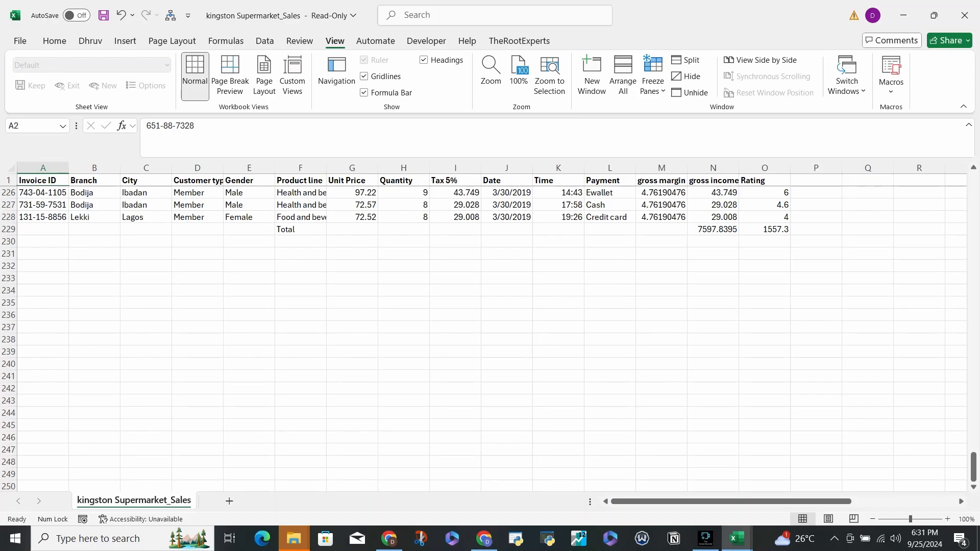
left_click(8, 229)
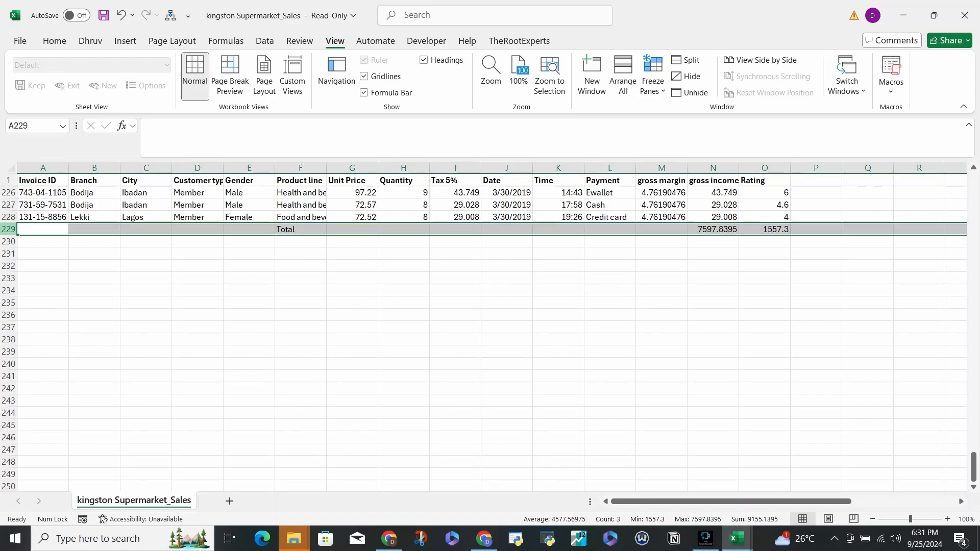
key("Delete")
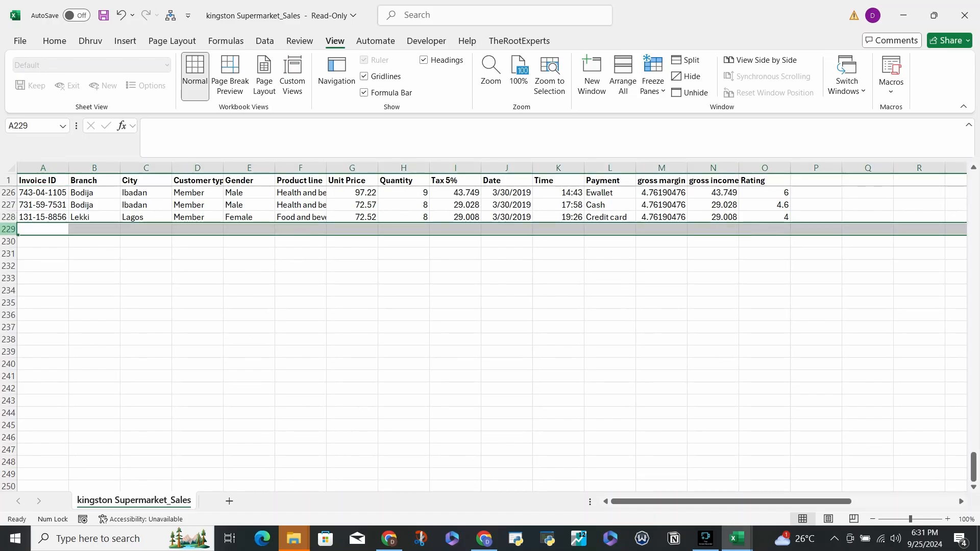
key("Up")
key("ctrl+Home")
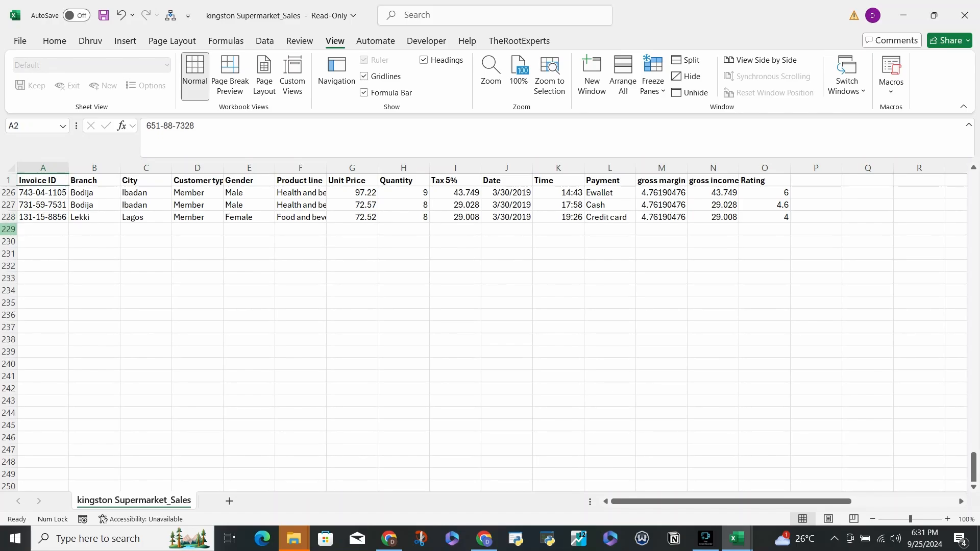
- Look across the first data row to the gross margin column and highlight cells A3:E4
key("Right")
key("Right")
key("Right")
key("Right")
key("Right")
key("Right")
key("Right")
key("Right")
key("Right")
key("Right")
key("Right")
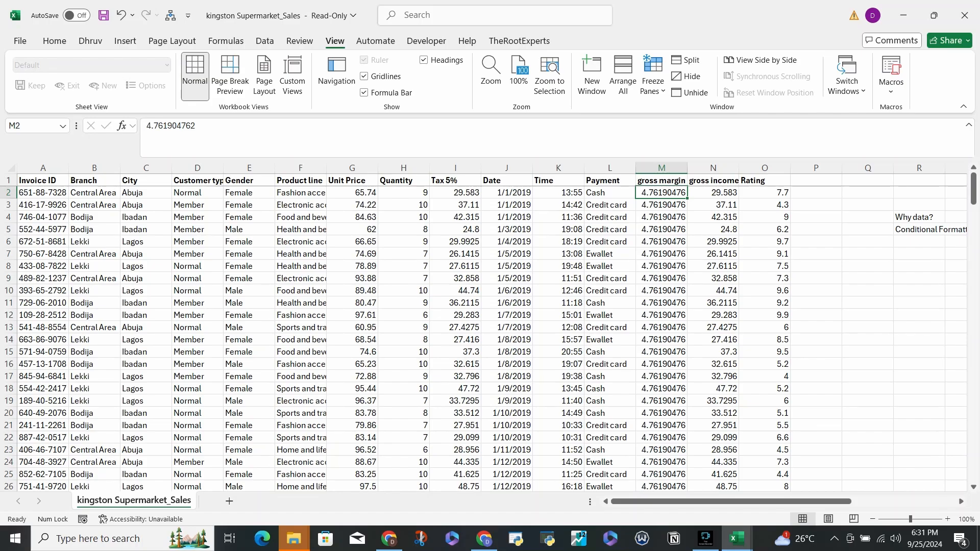
left_click_drag(43, 193, 249, 216)
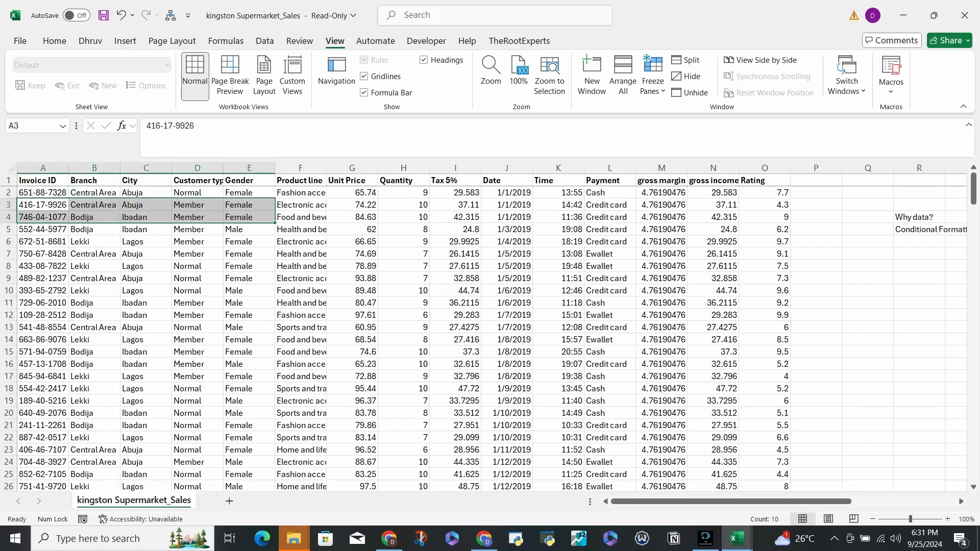
- Delete the gross margin percentage column and autofit the width of the gross income column
left_click_drag(43, 217, 250, 219)
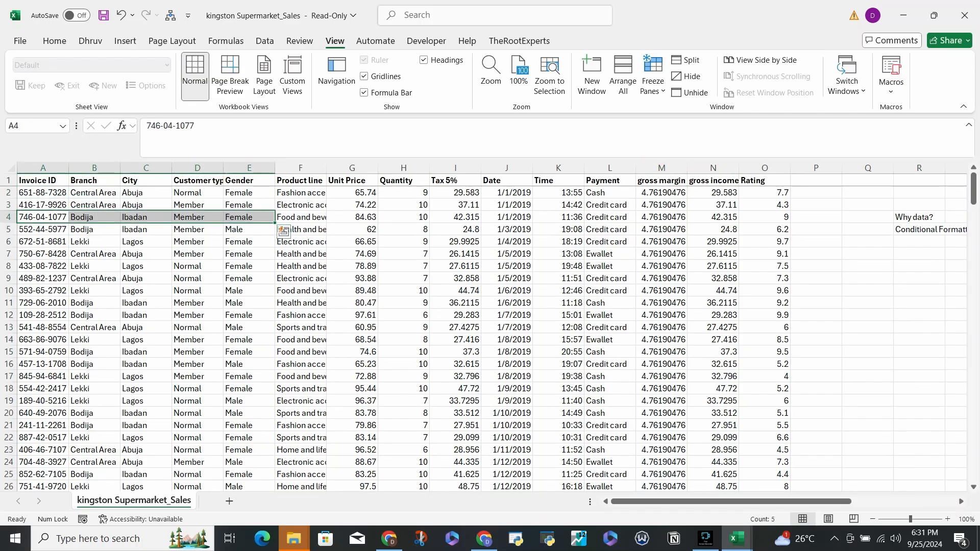
left_click_drag(661, 193, 661, 315)
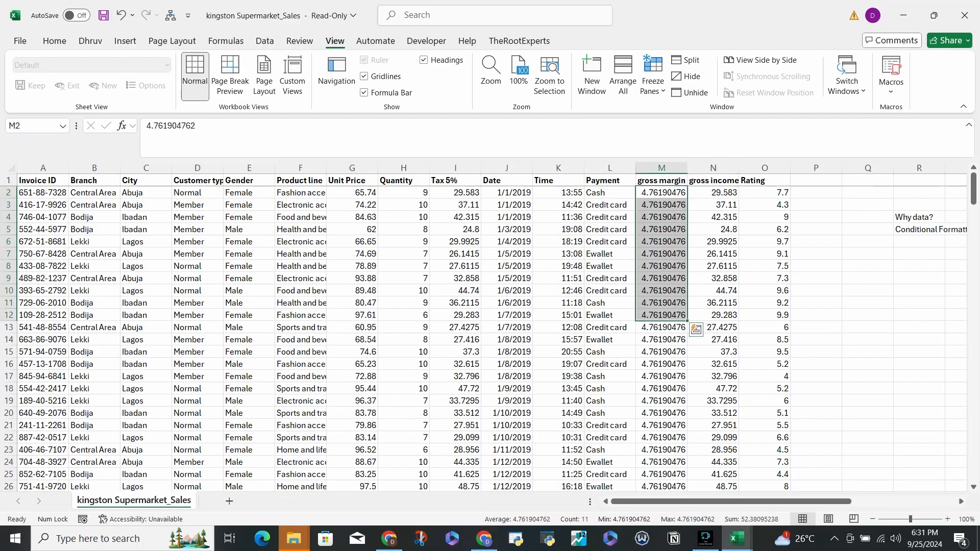
left_click(662, 168)
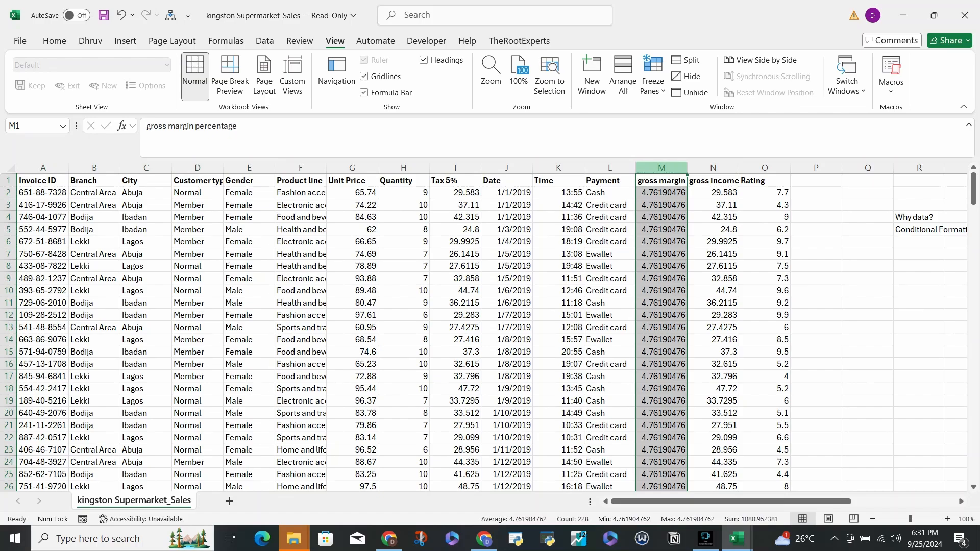
right_click(672, 169)
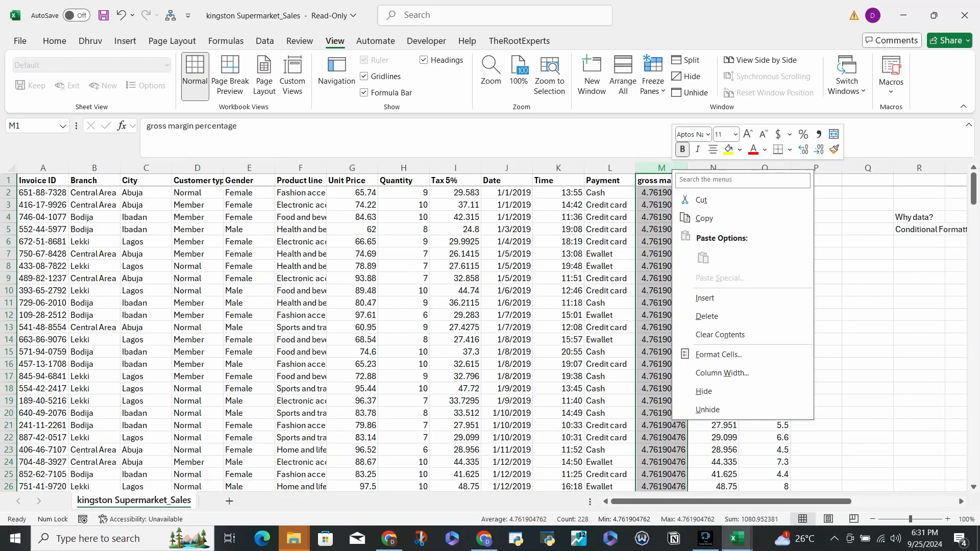
left_click(707, 316)
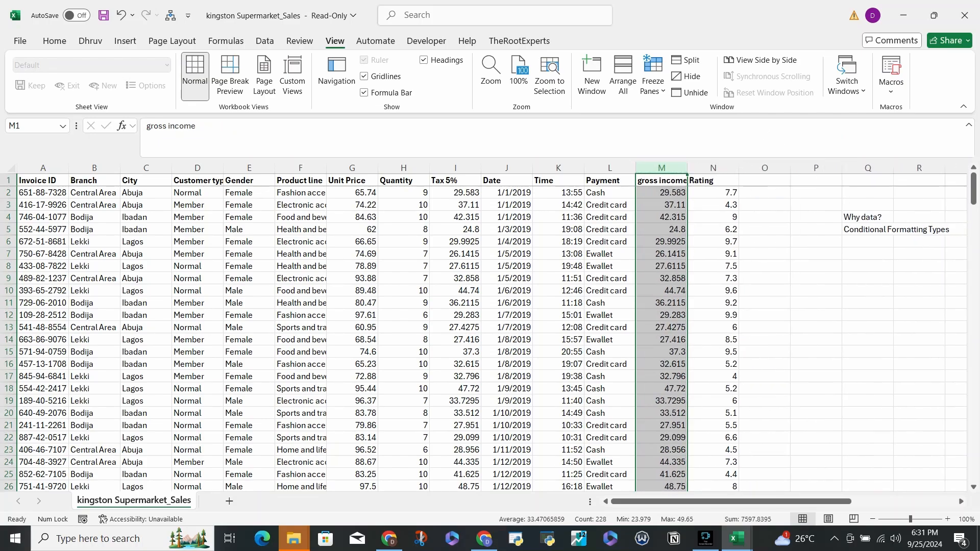
double_click(687, 167)
left_click(663, 192)
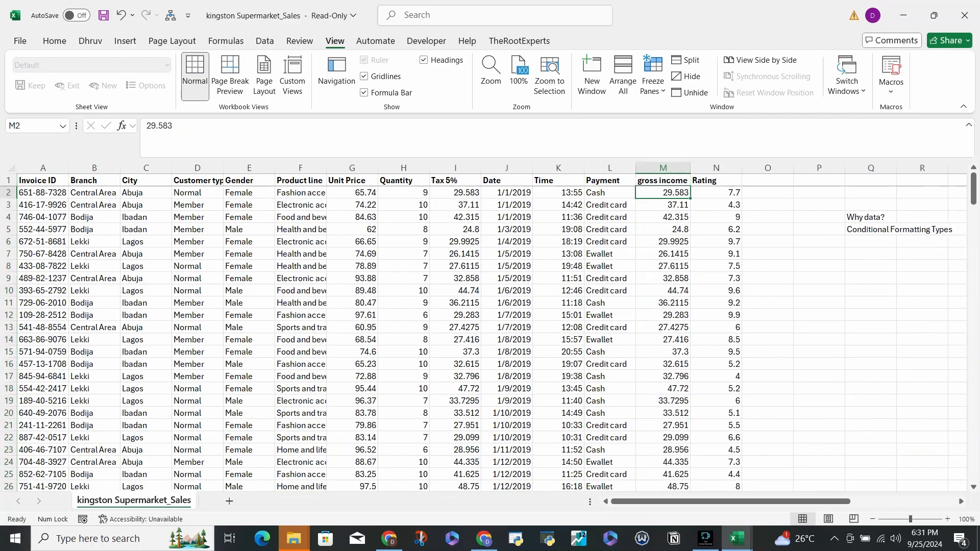
- Review the Rating header, the note in Q4, and the Tax 5%, Unit Price, Quantity and gross income values
left_click(715, 180)
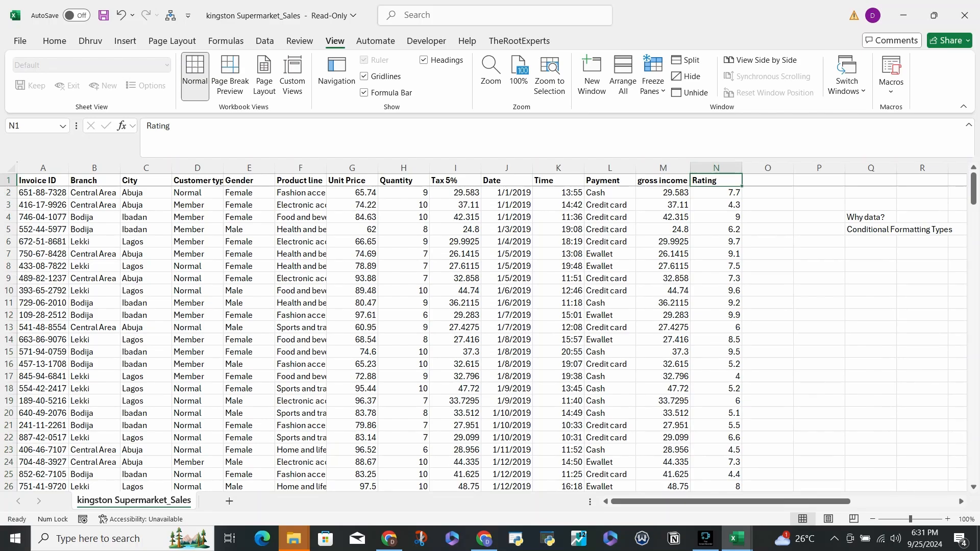
left_click(871, 217)
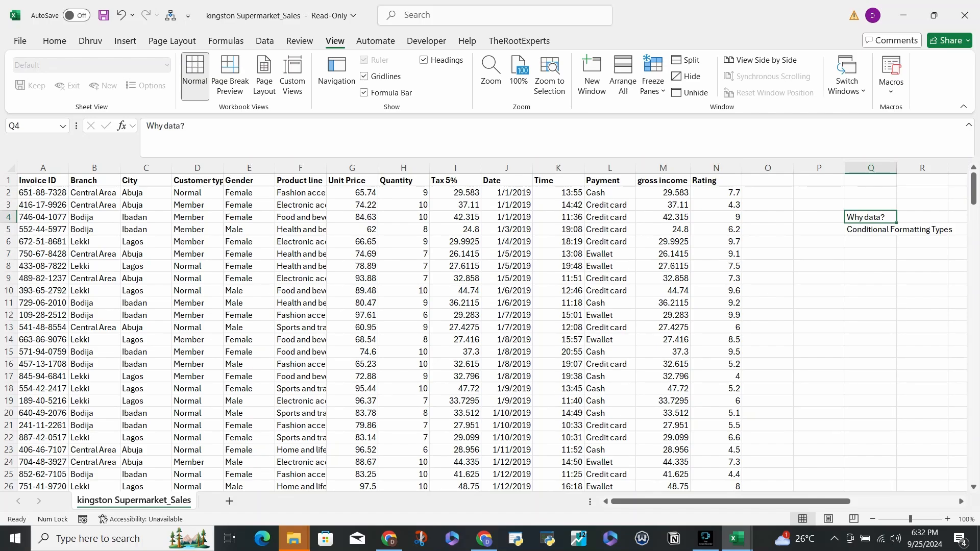
left_click_drag(455, 192, 456, 229)
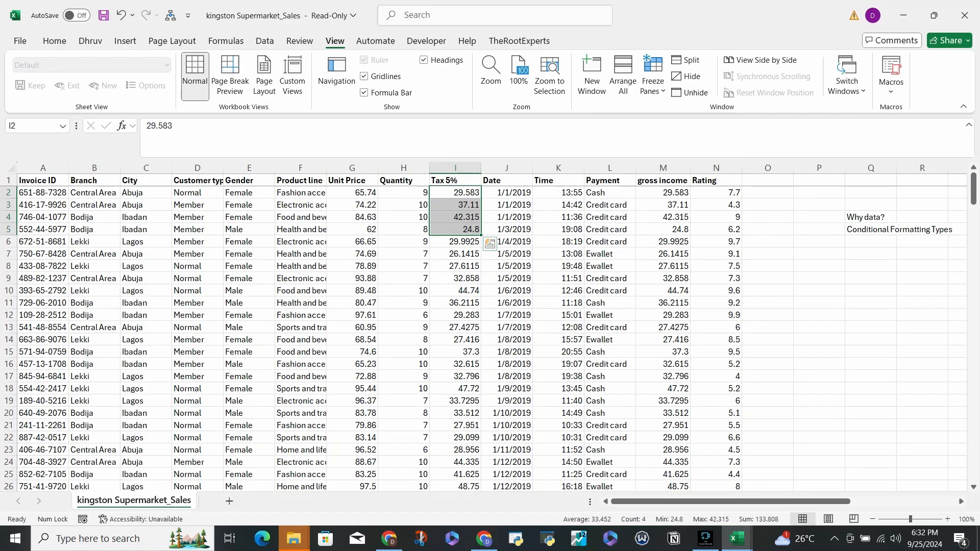
left_click(352, 486)
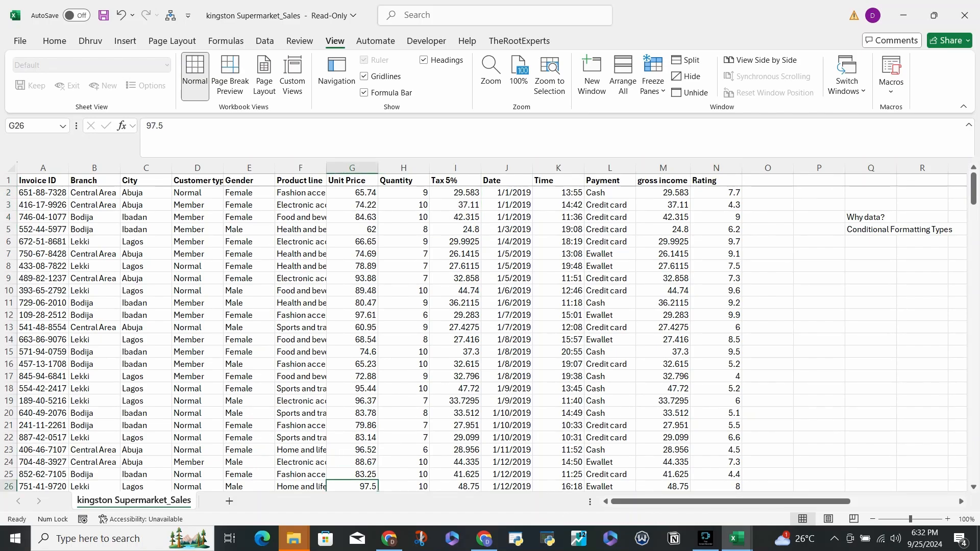
scroll(353, 357, "down", 5)
left_click_drag(404, 290, 403, 388)
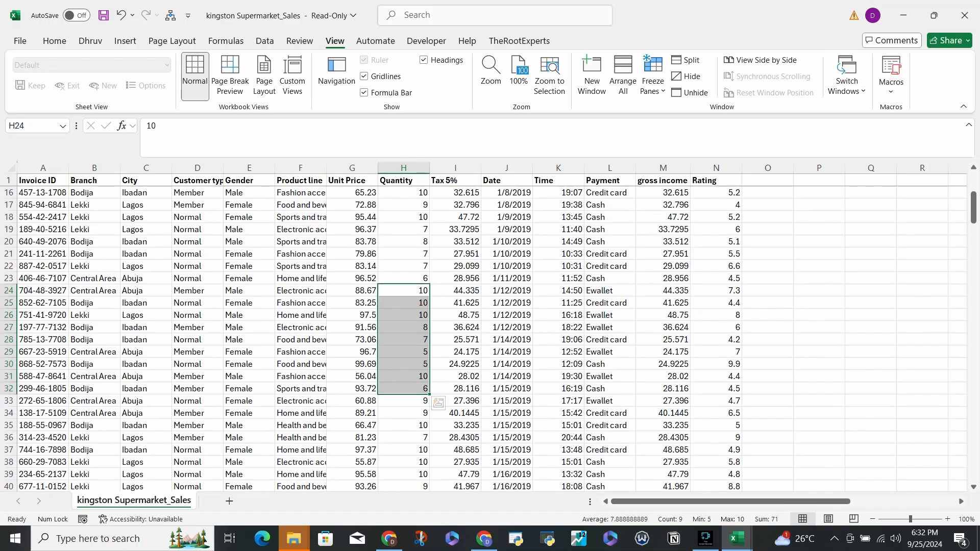
scroll(490, 331, "up", 5)
left_click_drag(403, 193, 403, 302)
left_click(663, 193)
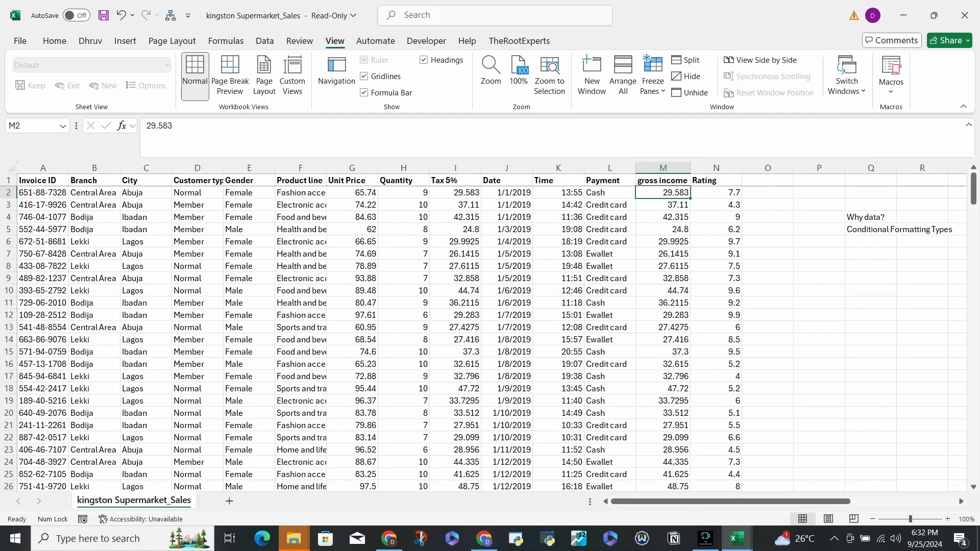
left_click(663, 290)
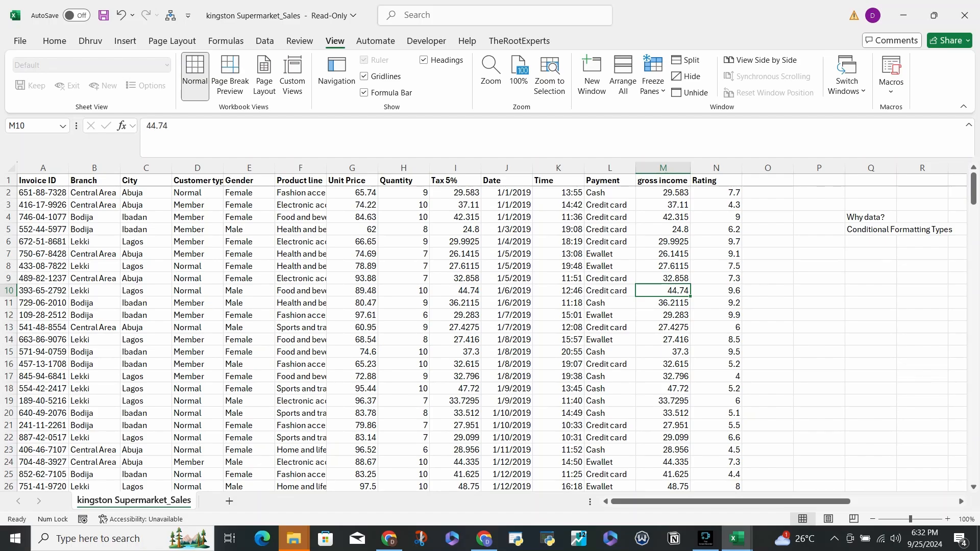
left_click(663, 192)
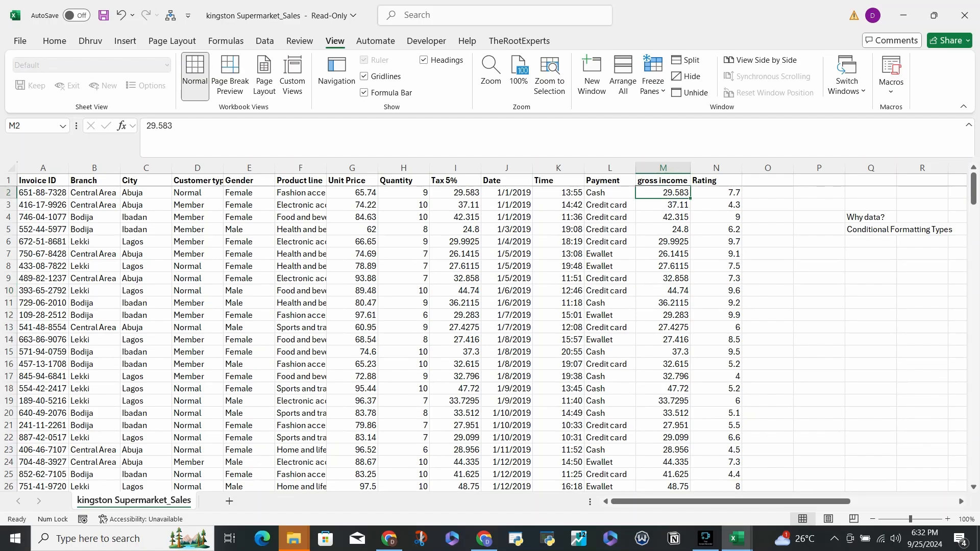
key("shift+Down")
key("shift+Up")
- Format all Unit Price values, from G2 down to row 228, with the Number format
left_click(353, 192)
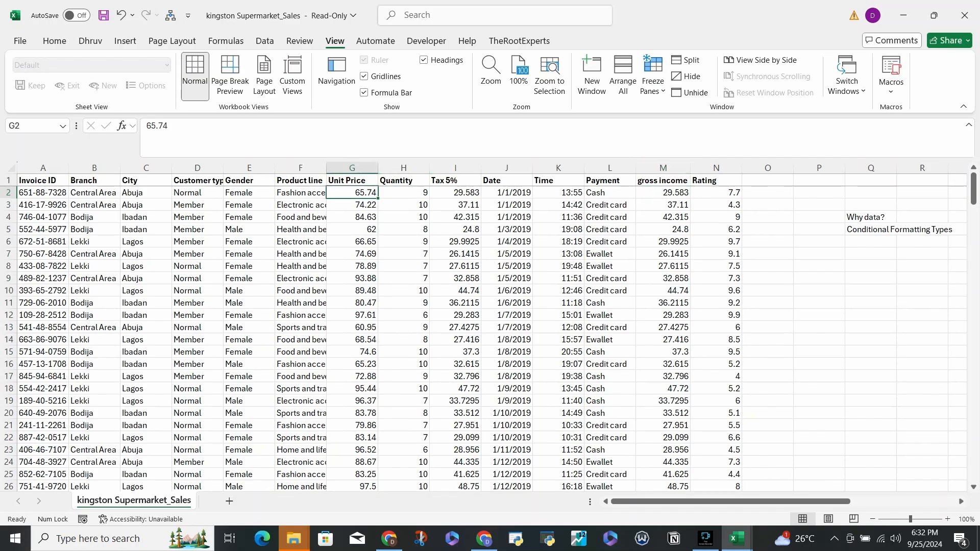
key("ctrl+shift+Down")
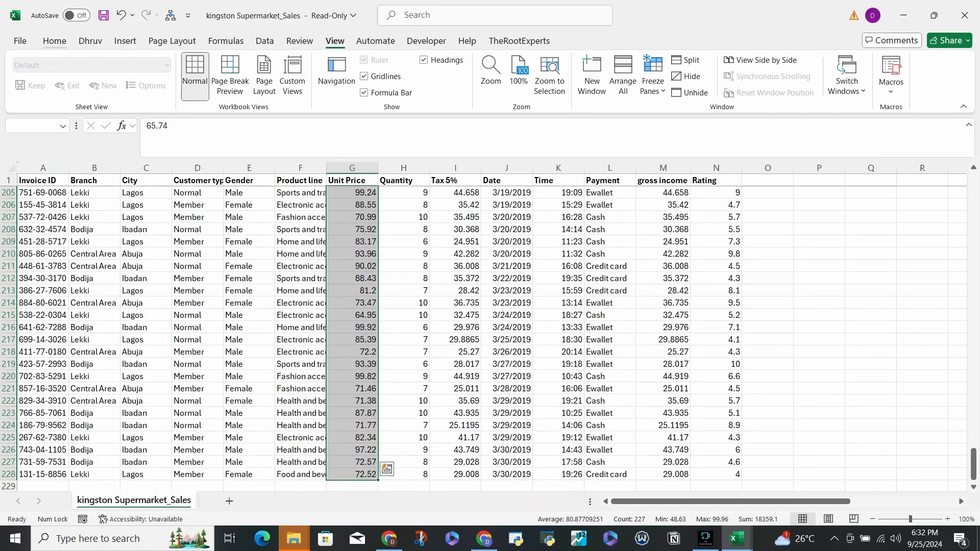
left_click(54, 41)
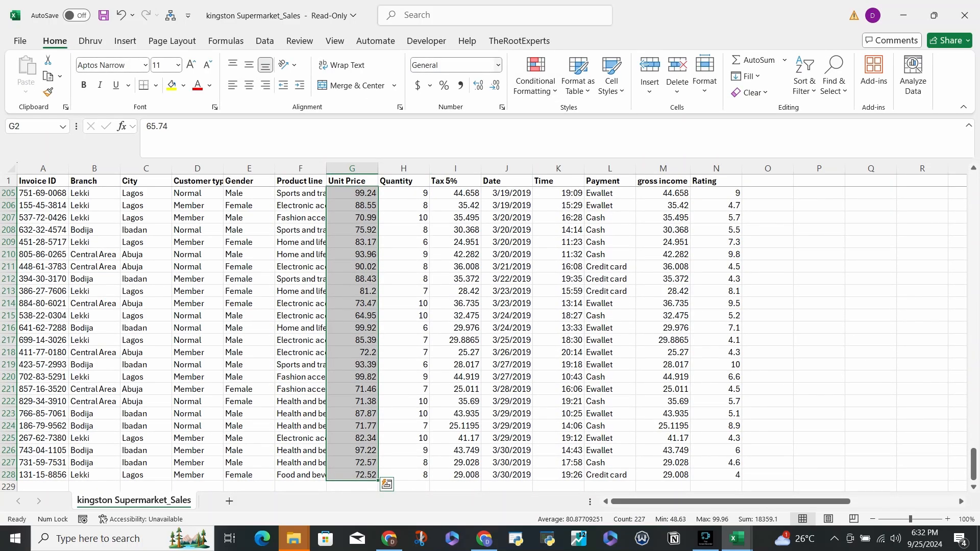
left_click(499, 65)
left_click(464, 120)
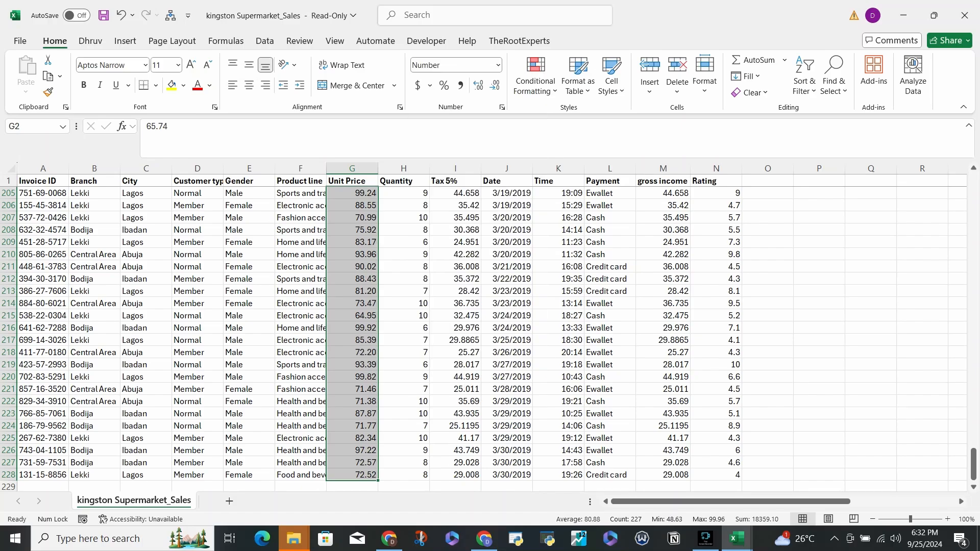
scroll(485, 332, "up", 20)
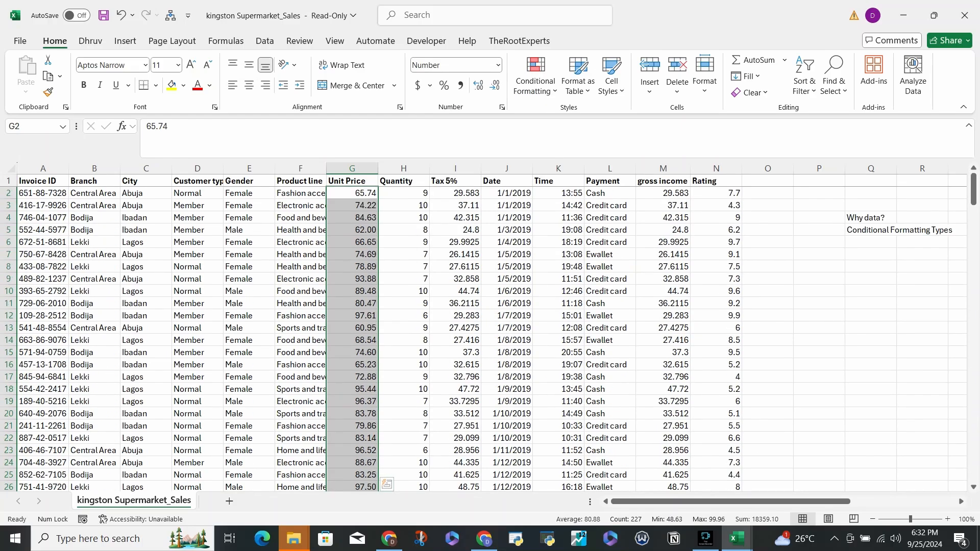
- Show the gross income and Rating values with one decimal place, from row 2 down to row 228
left_click(663, 193)
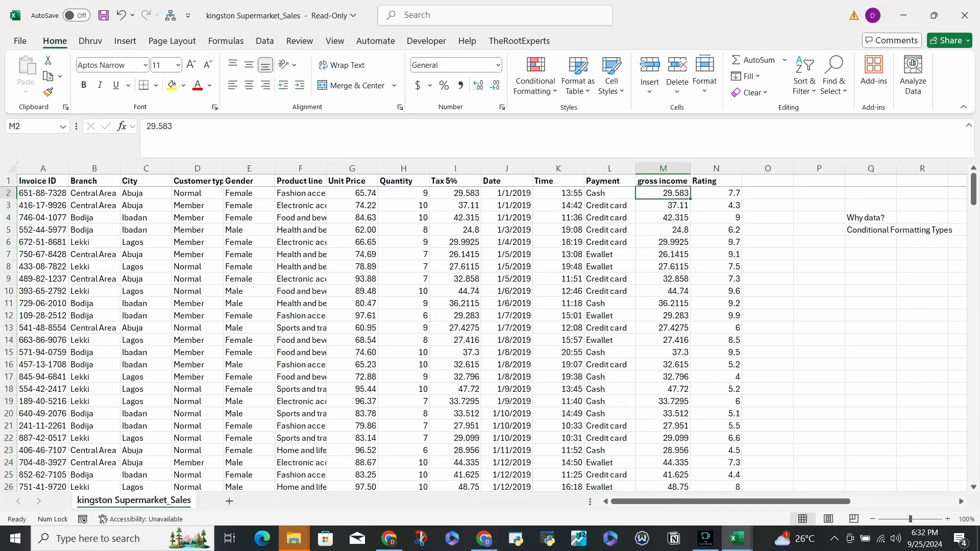
key("shift+Right")
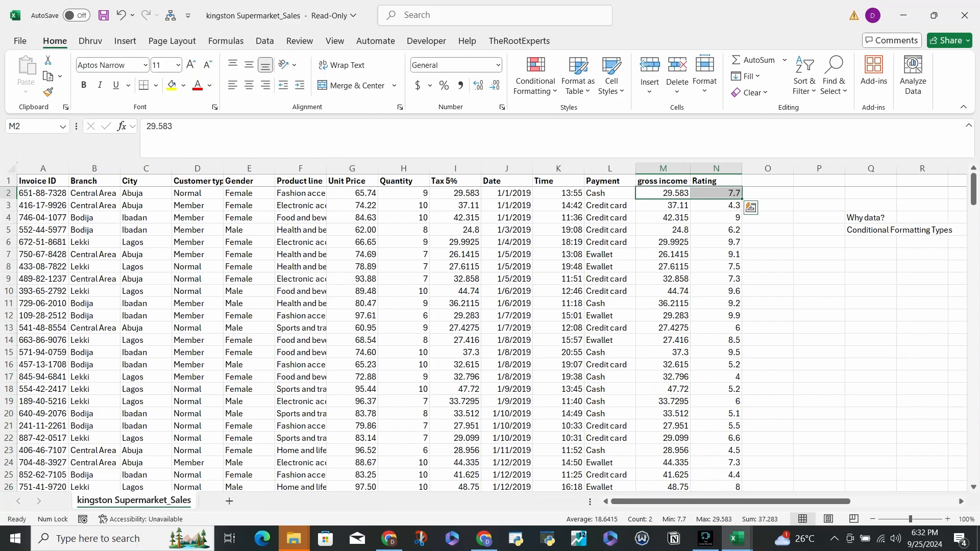
key("ctrl+shift+Down")
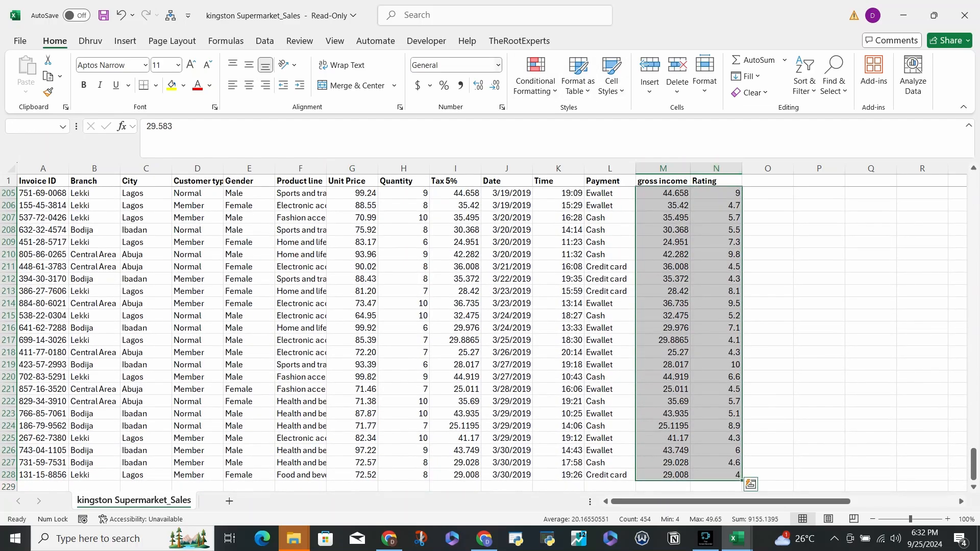
left_click(494, 85)
left_click(495, 85)
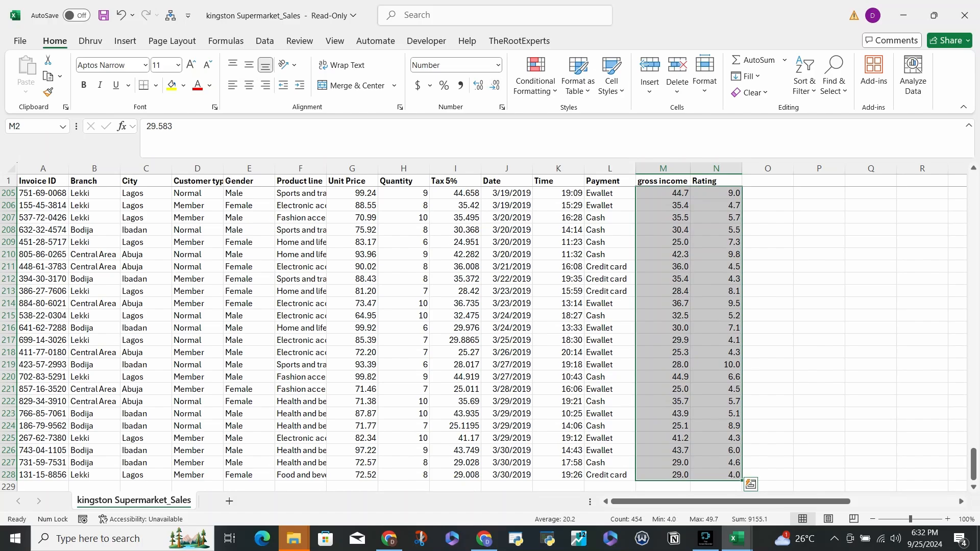
- Format all Tax 5% values, from I2 down to row 228, as Number with two decimal places
left_click(558, 230)
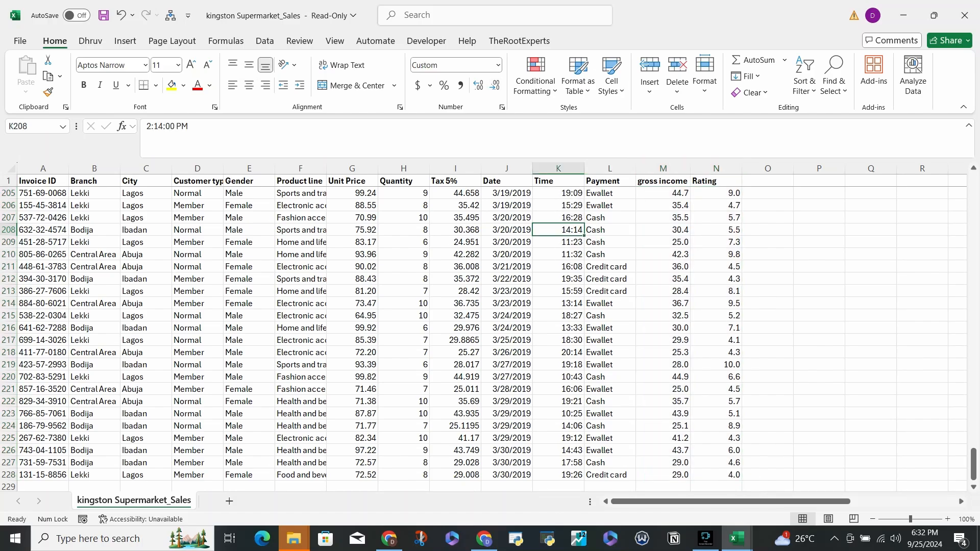
key("ctrl+Up")
key("Left")
key("Down")
key("Down")
key("Right")
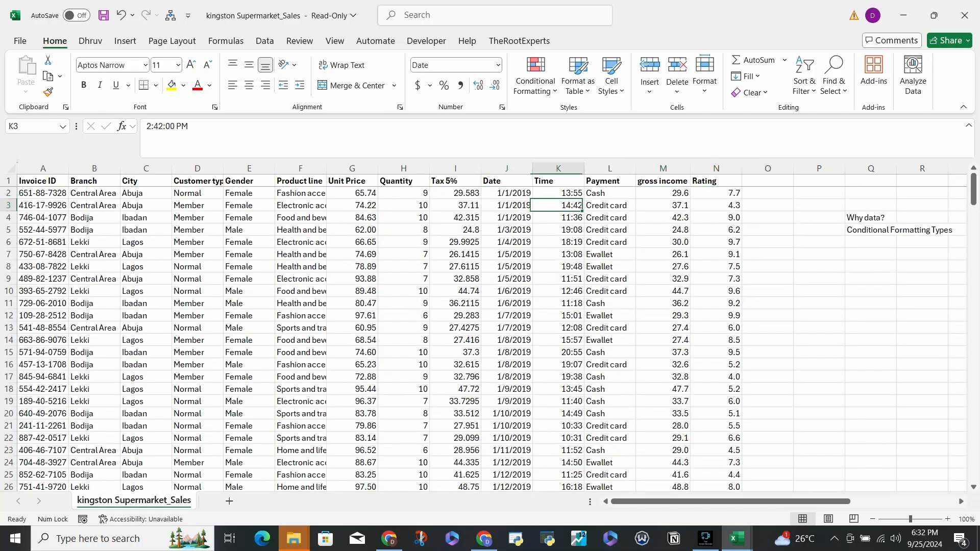
key("Up")
key("Left")
key("Left")
key("ctrl+shift+Down")
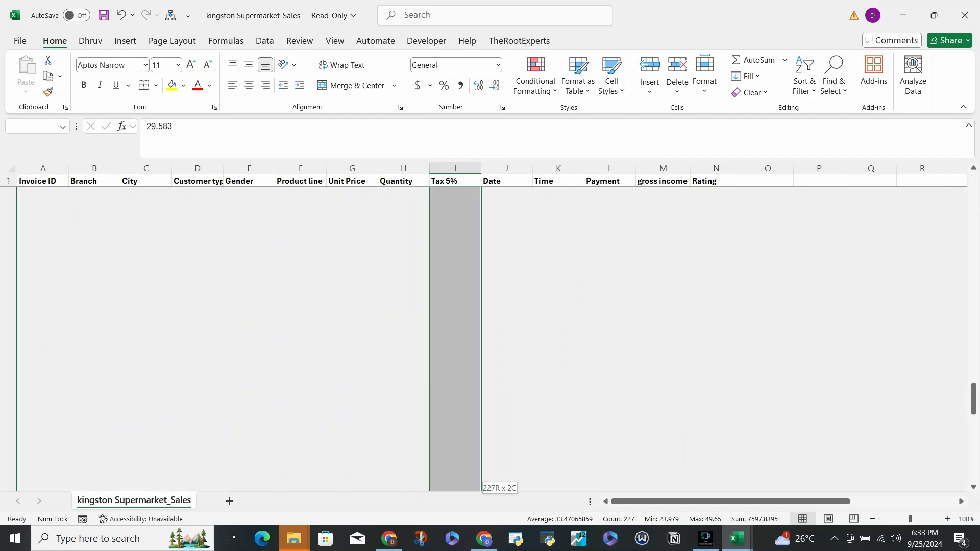
key("ctrl+shift+1")
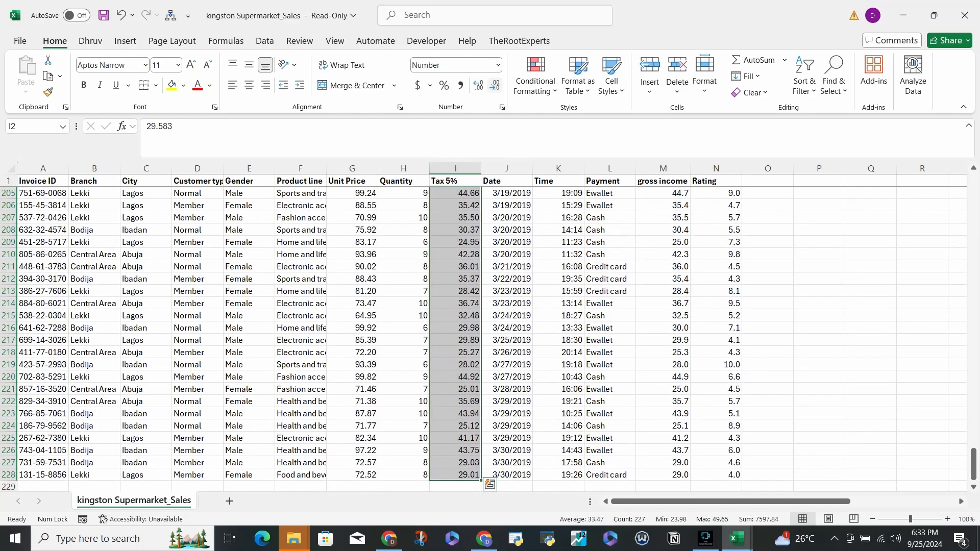
key("ctrl+BackSpace")
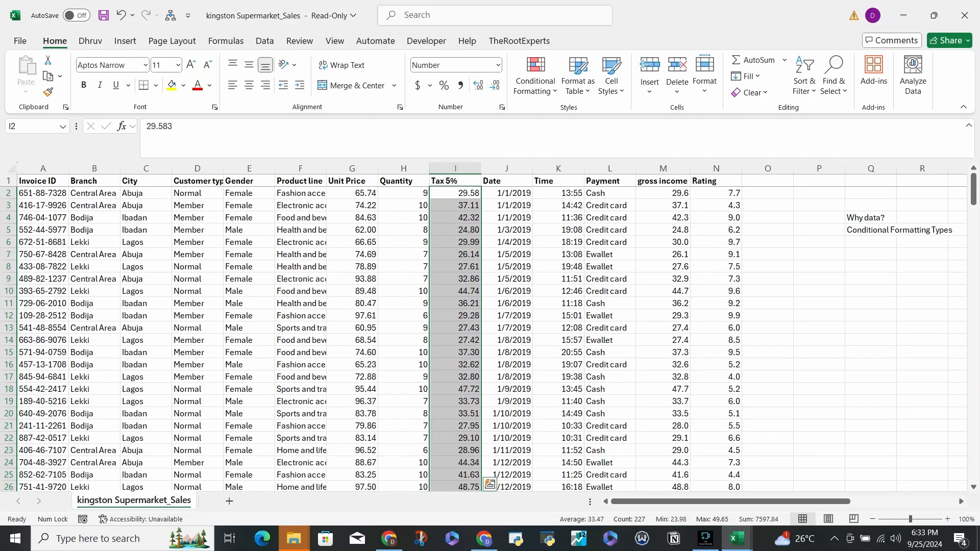
- Autofit the width of every column in the worksheet to its contents
left_click(768, 254)
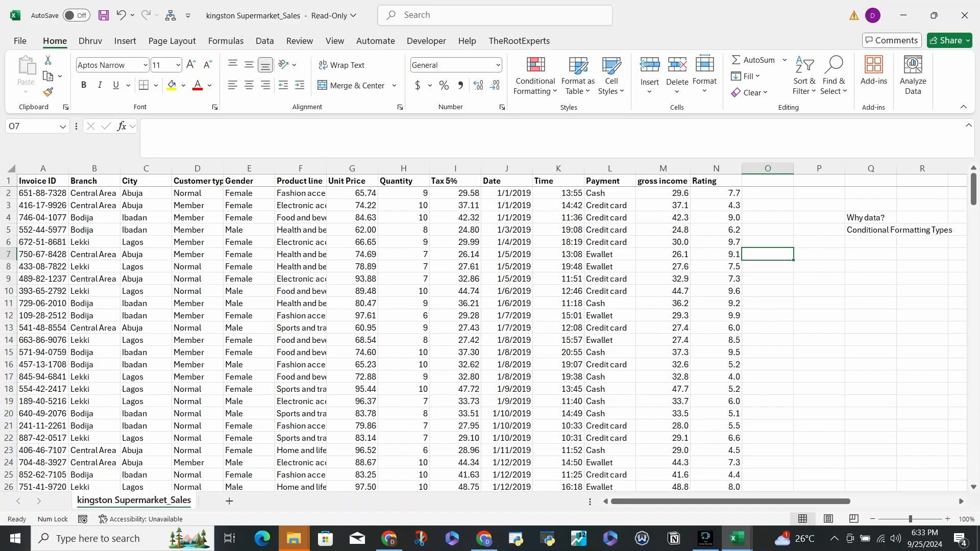
left_click(11, 169)
double_click(69, 169)
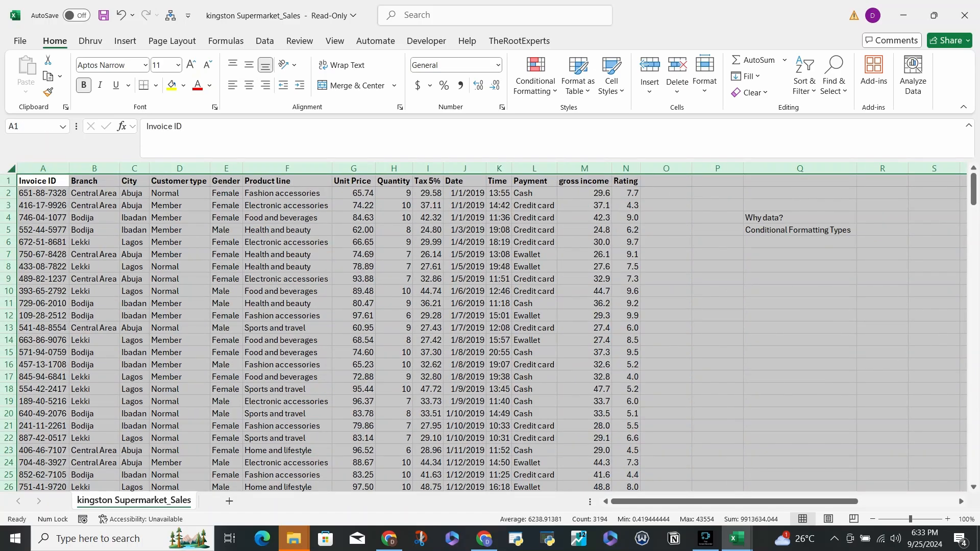
left_click(666, 229)
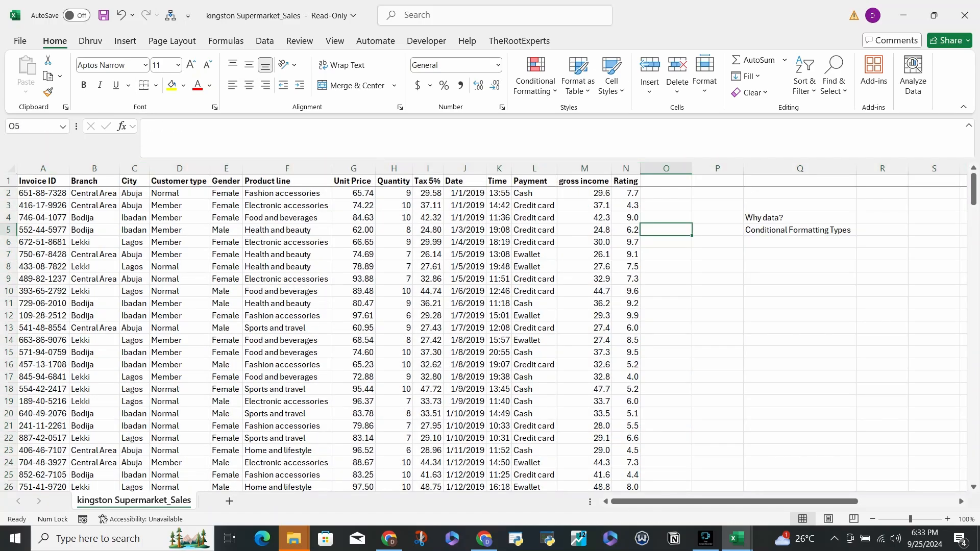
- Go over the notes in Q4 and Q5 and the headers A1:N1, and select the whole sheet
left_click(800, 218)
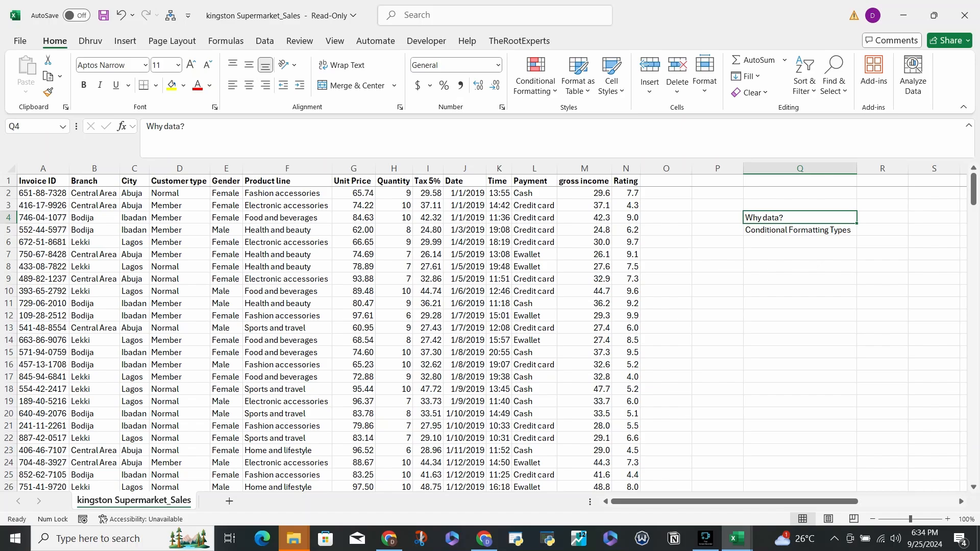
left_click(800, 231)
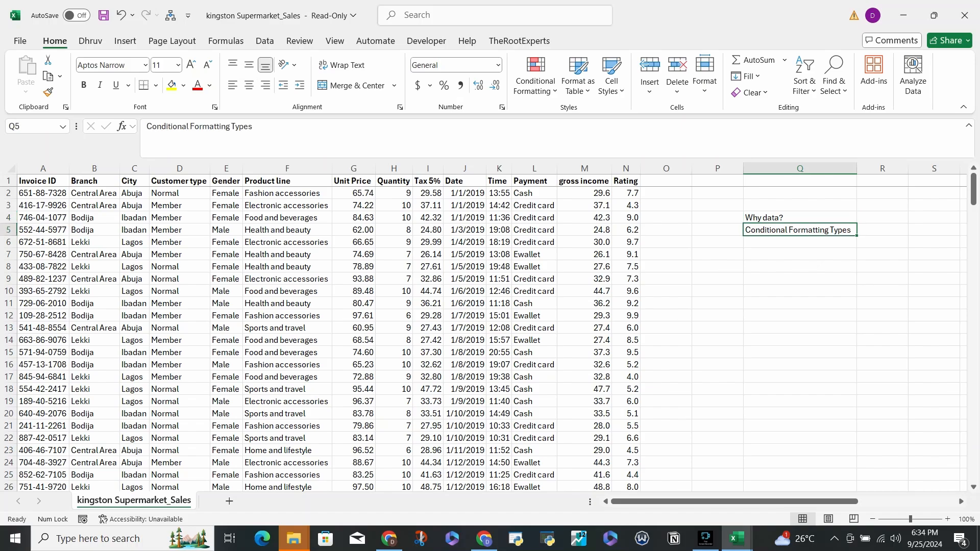
left_click_drag(43, 181, 626, 181)
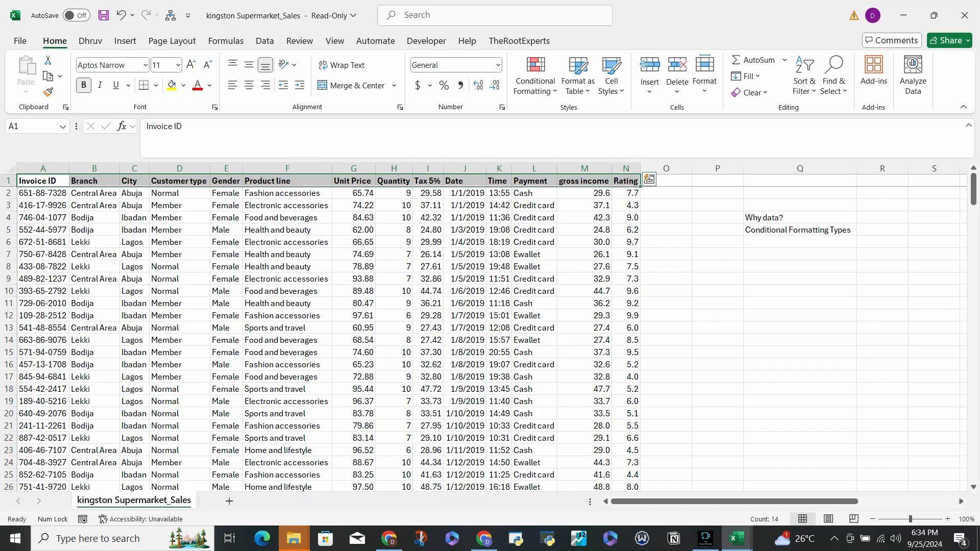
key("ctrl+a")
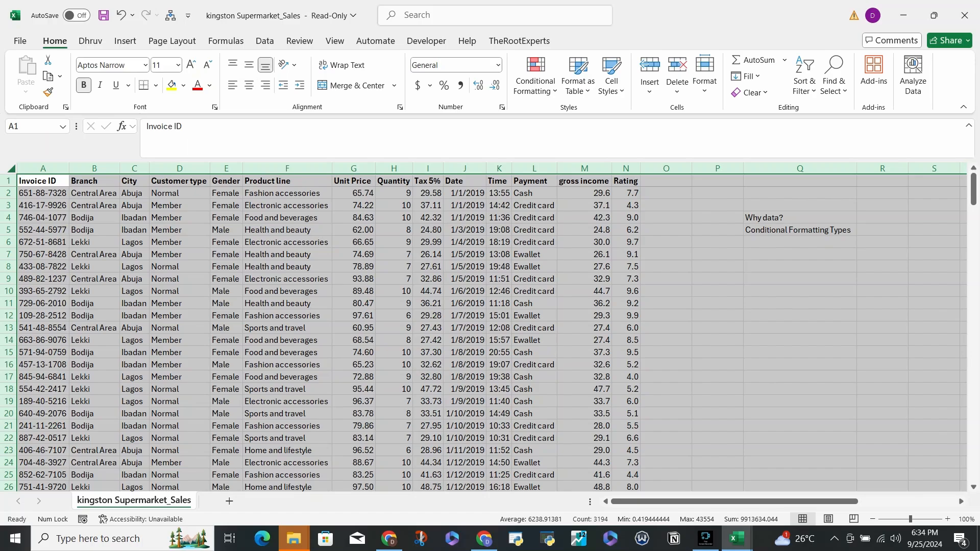
- Go over the gross income and Rating columns and the Conditional Formatting Types note in Q5
left_click_drag(584, 193, 626, 193)
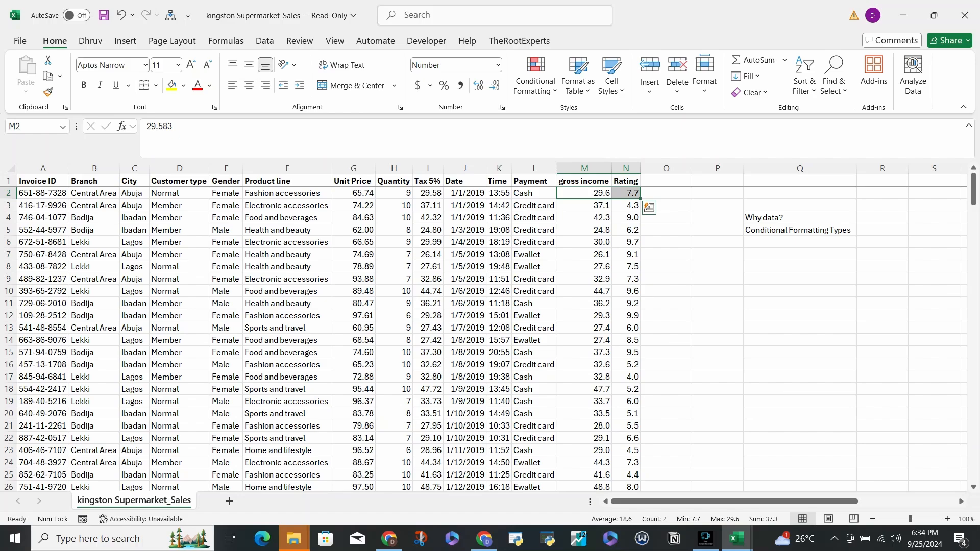
left_click(585, 193)
left_click(585, 168)
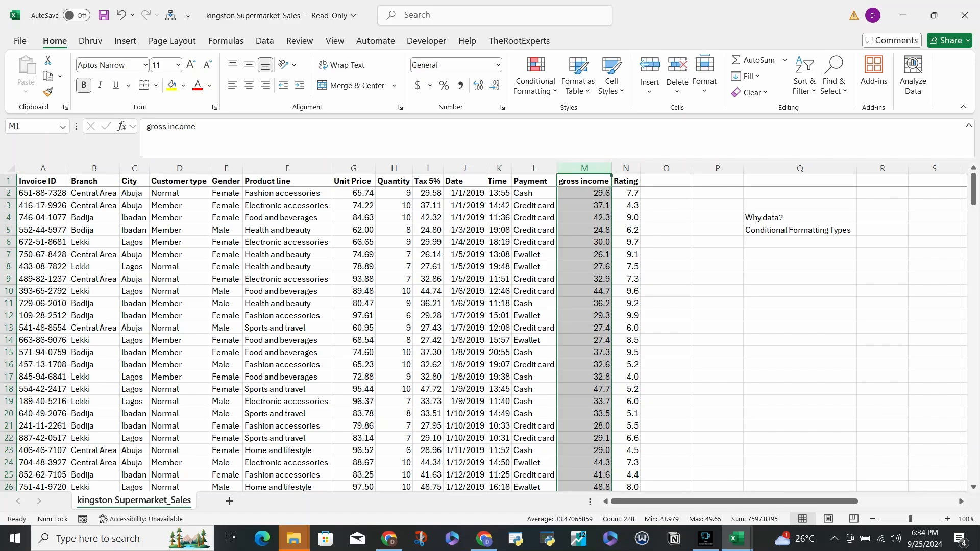
left_click(799, 230)
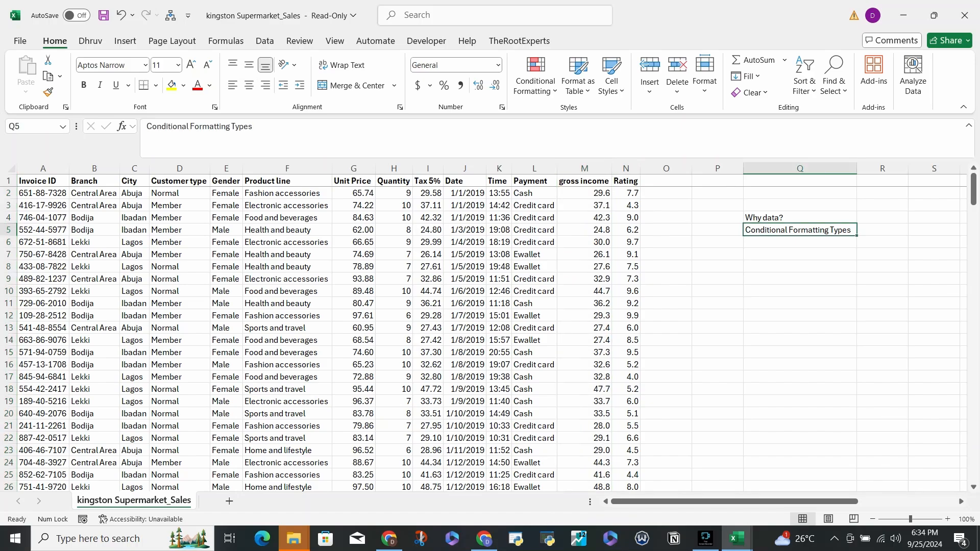
key("Down")
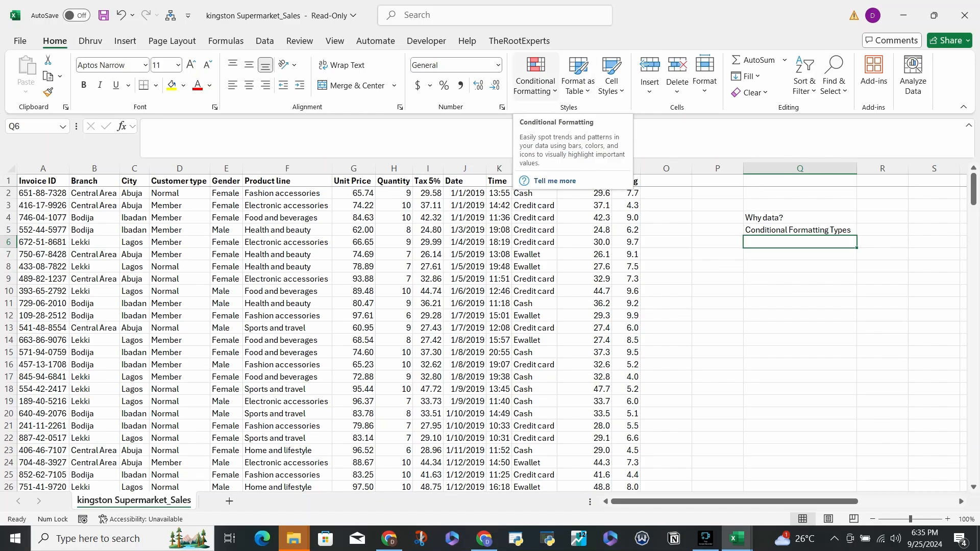
left_click(584, 205)
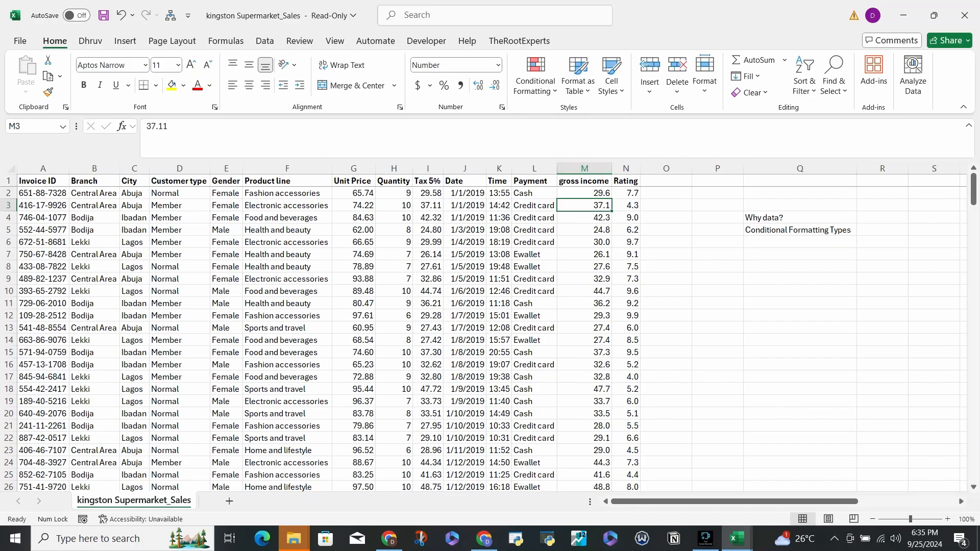
left_click_drag(799, 230, 800, 279)
left_click(800, 242)
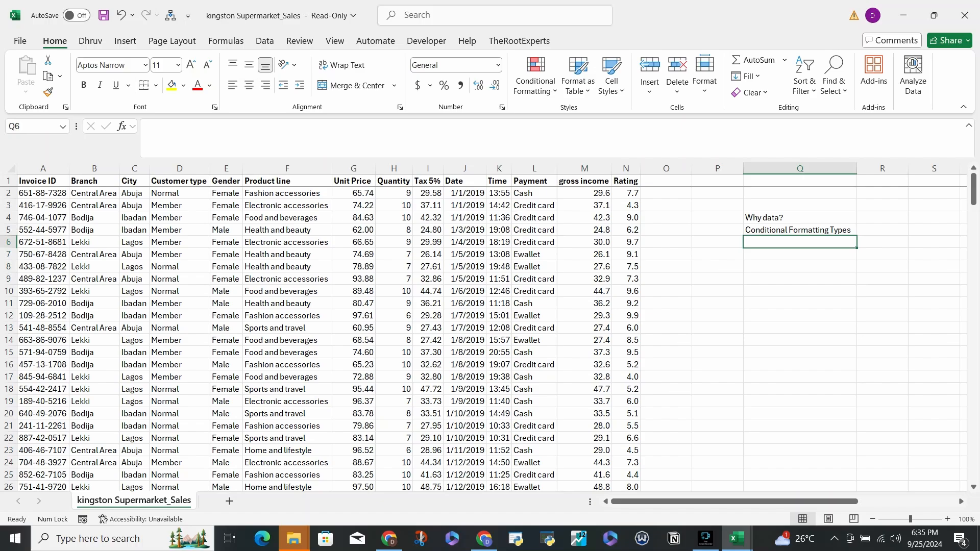
left_click(800, 255)
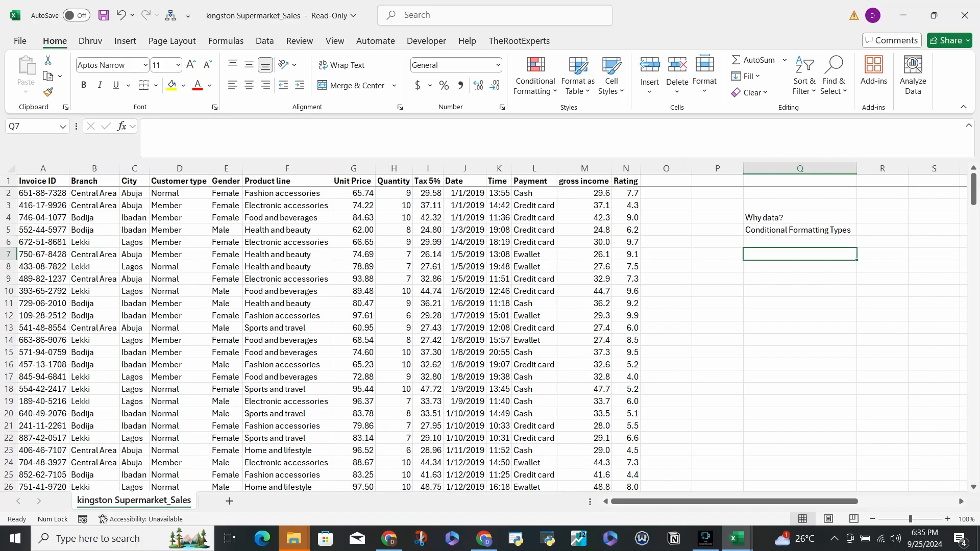
- Look through the Conditional Formatting rule types and the Highlight Cells Rules options, then close them without applying a rule
key("alt")
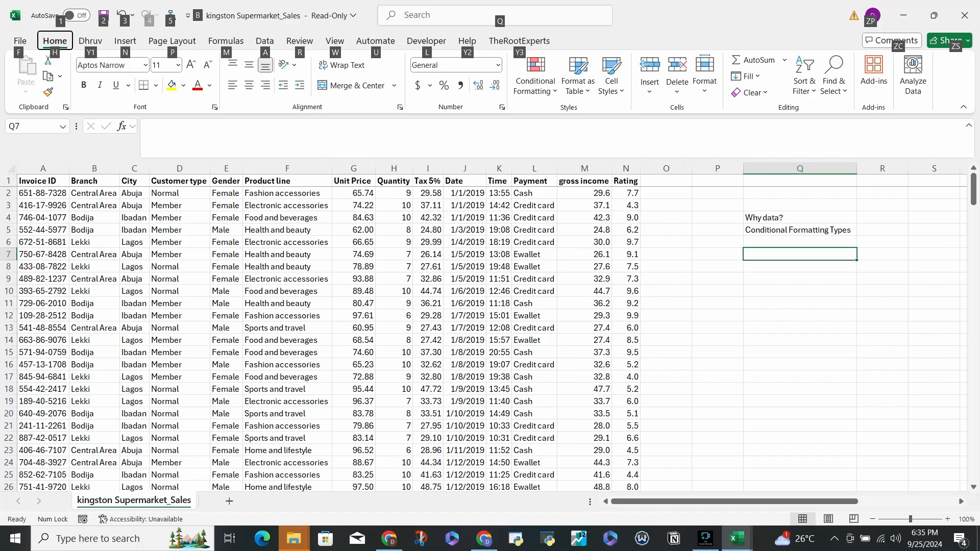
key("h")
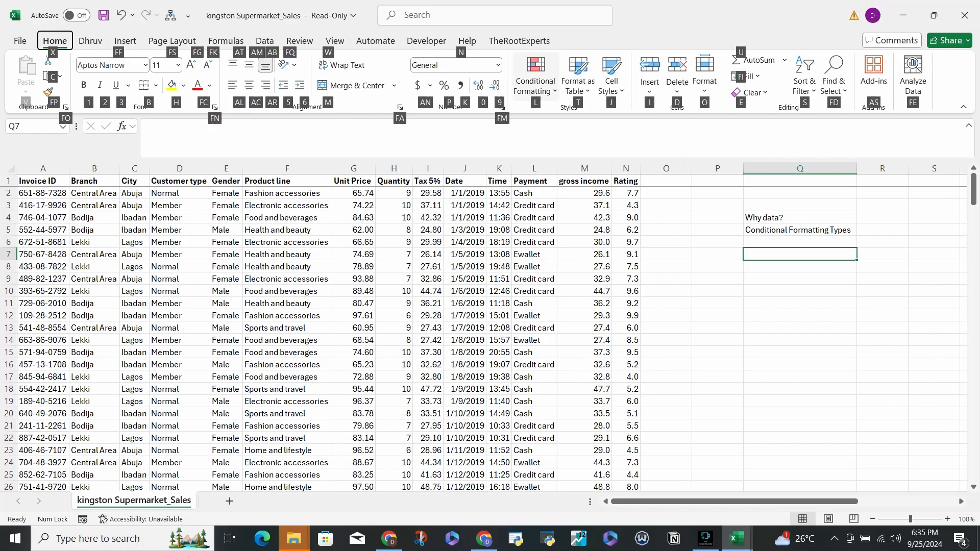
key("l")
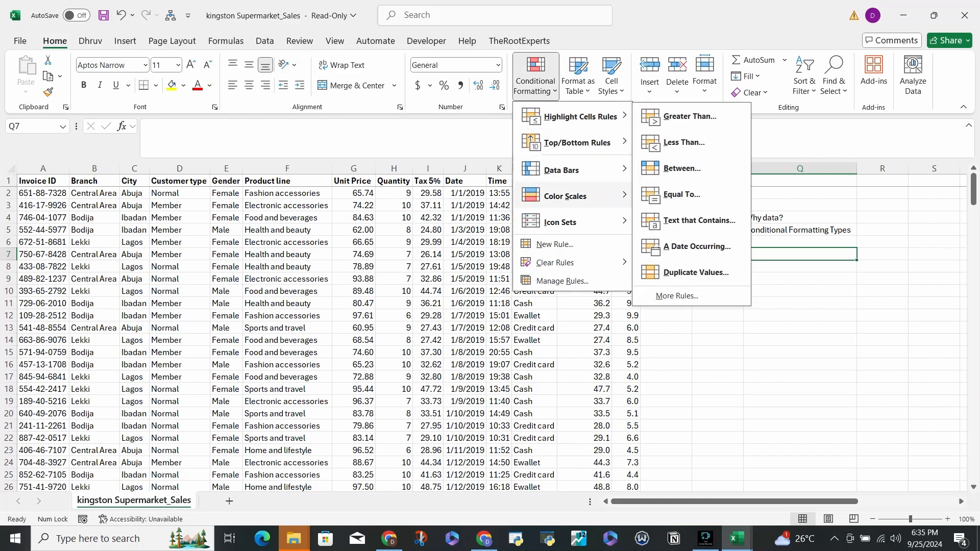
mouse_move(573, 116)
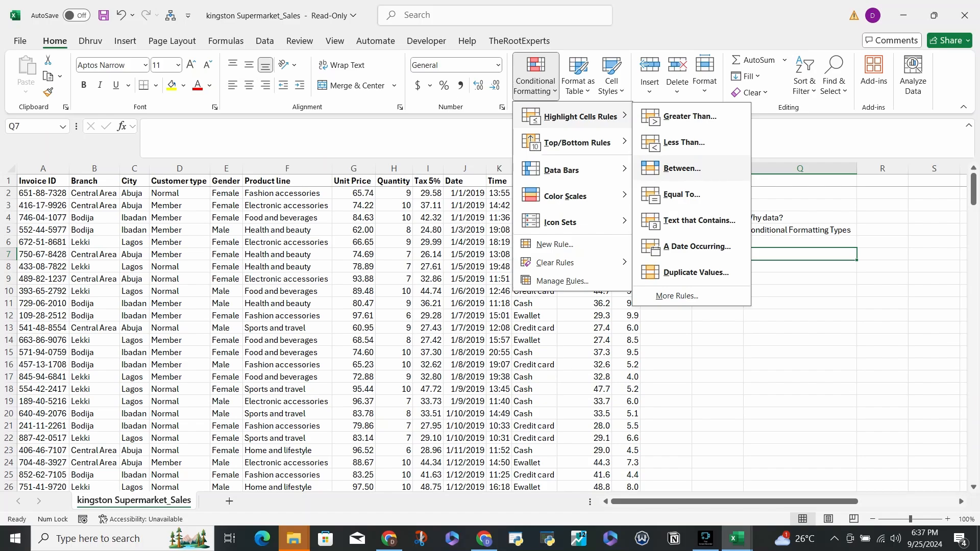
left_click(800, 253)
- Look over the gross income values down to the last data row, 228, and return to the first rows
scroll(800, 327, "down", 20)
scroll(800, 327, "up", 20)
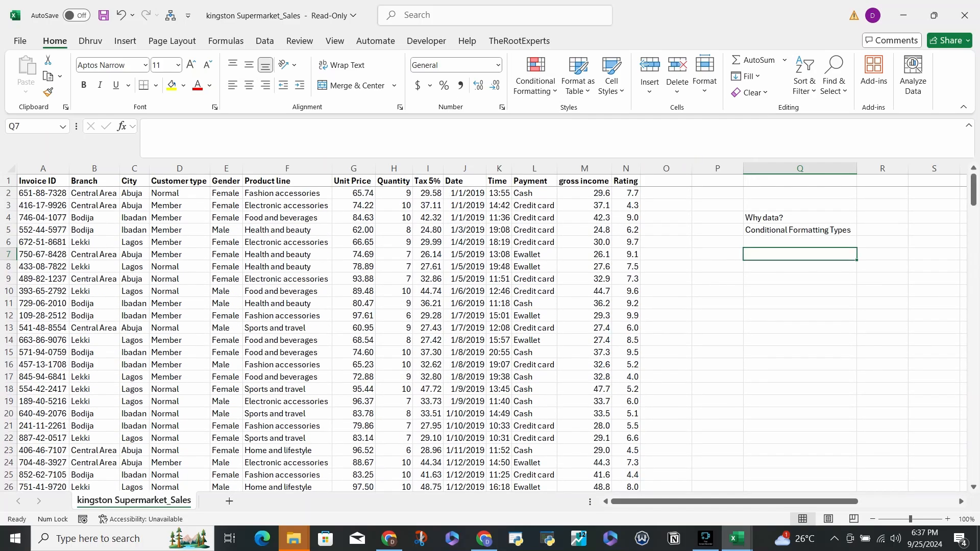
scroll(800, 326, "down", 20)
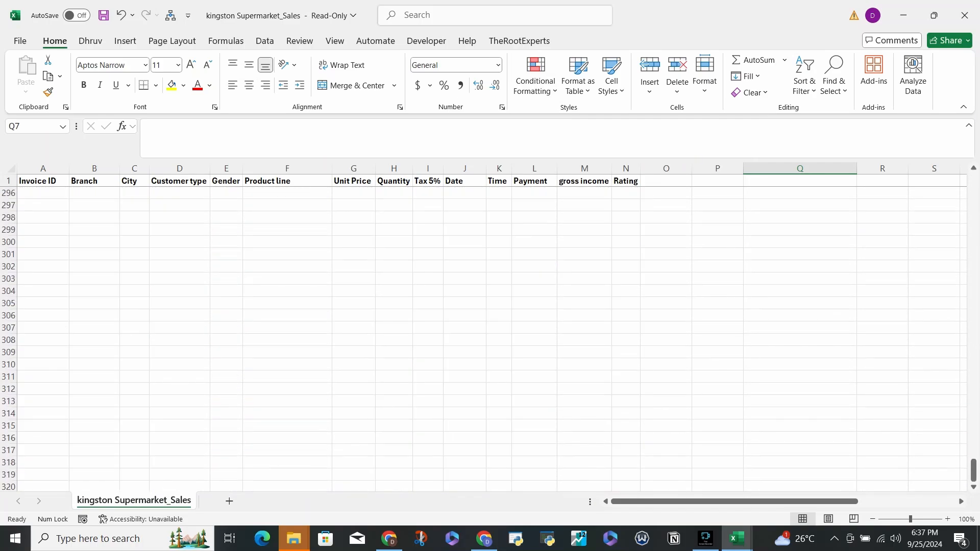
scroll(799, 326, "up", 20)
scroll(490, 336, "down", 5)
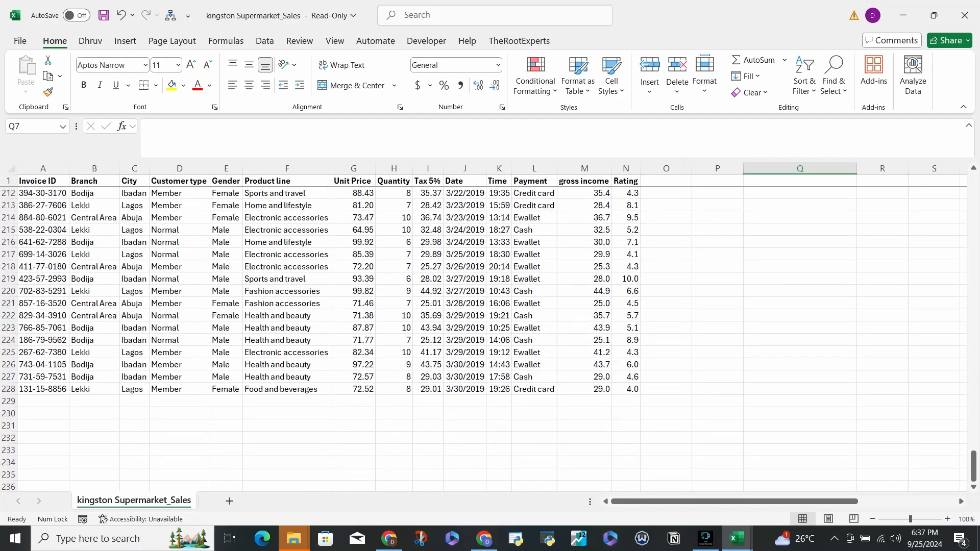
left_click_drag(585, 389, 584, 254)
scroll(584, 327, "up", 12)
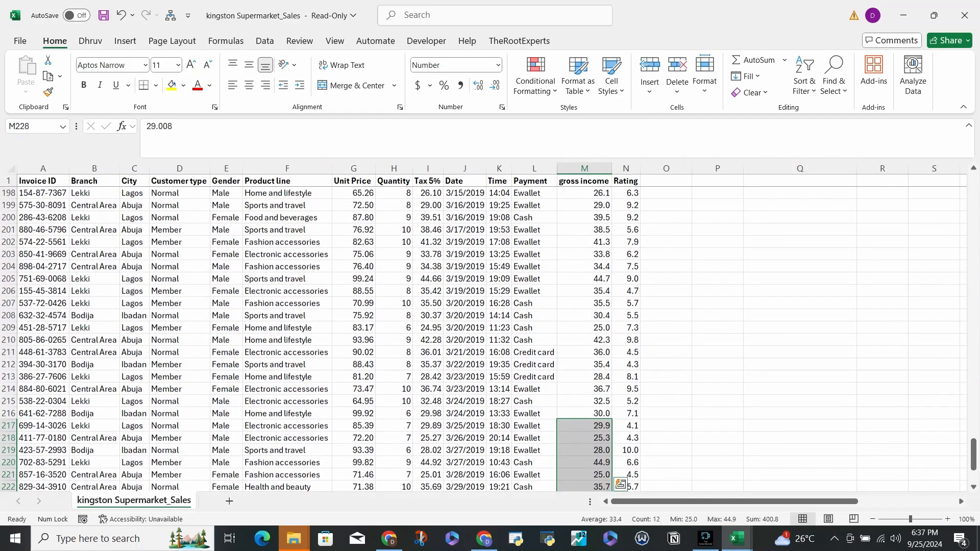
scroll(490, 337, "up", 20)
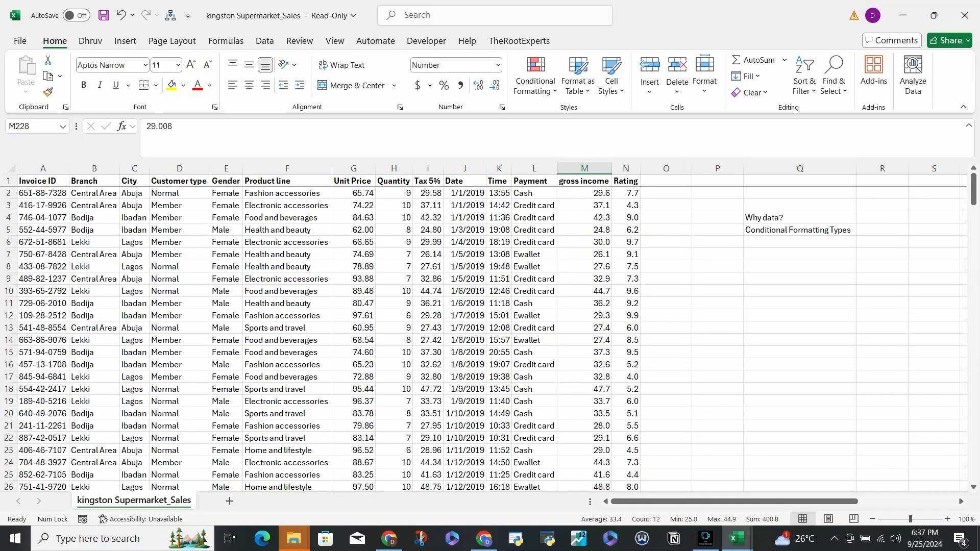
- Create a Greater Than highlight rule on gross income cell M2 with a threshold of 33
left_click(585, 193)
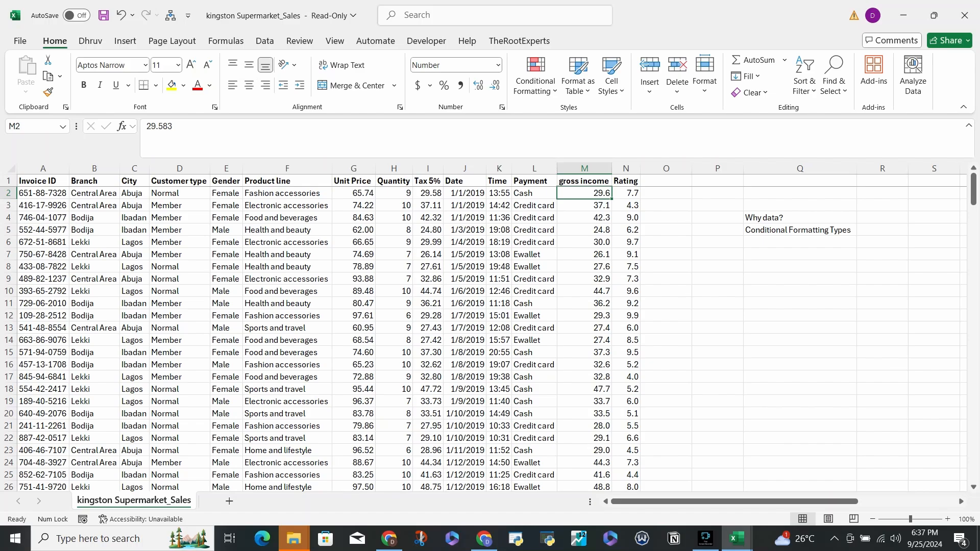
scroll(490, 337, "down", 20)
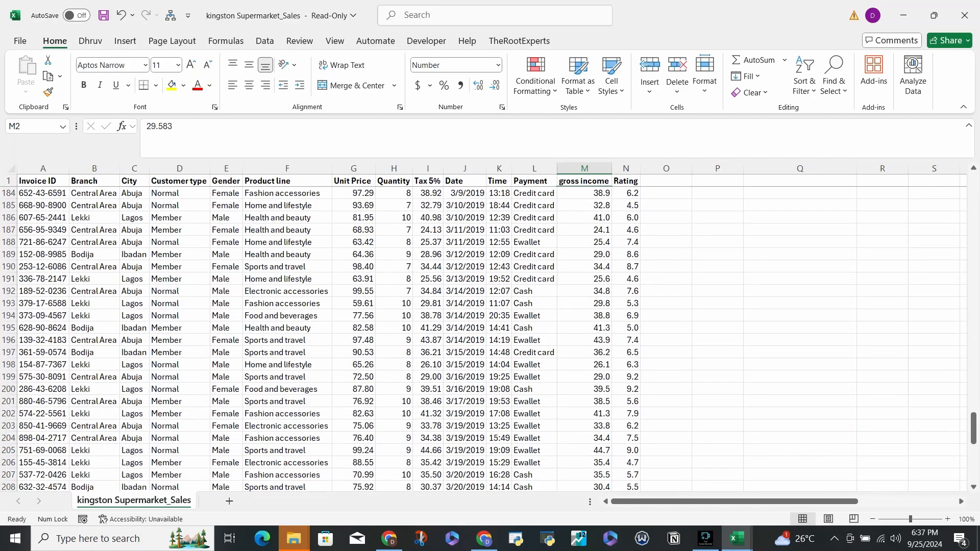
scroll(490, 337, "down", 14)
scroll(490, 337, "up", 20)
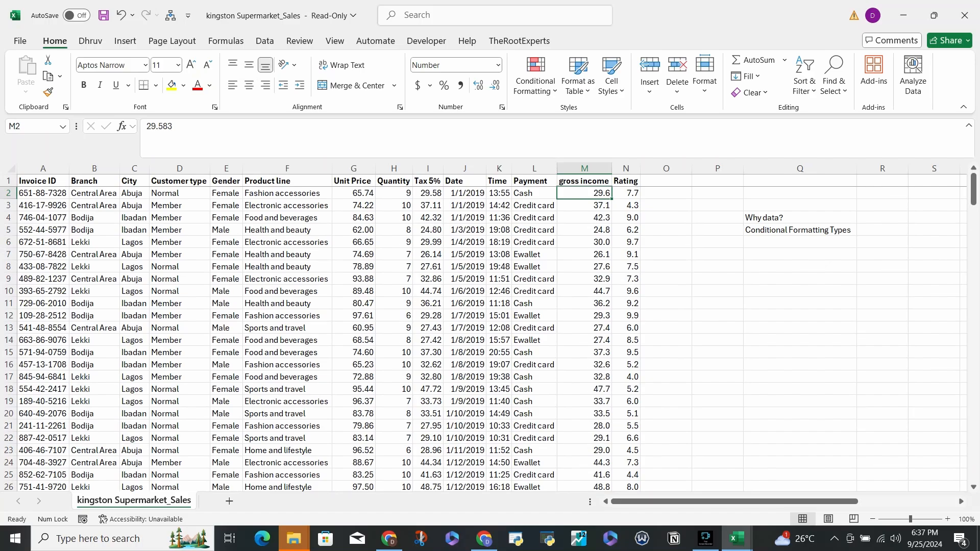
left_click(536, 76)
mouse_move(581, 116)
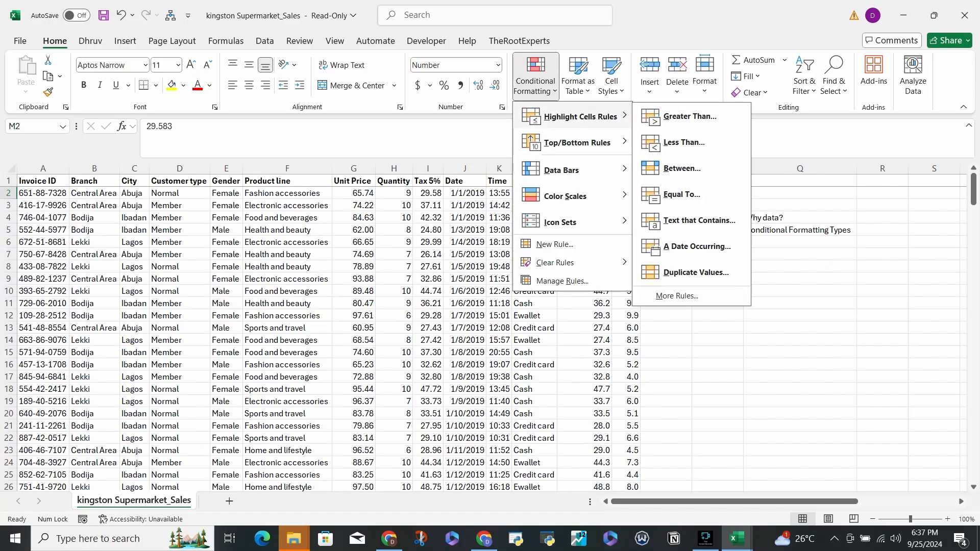
left_click(690, 117)
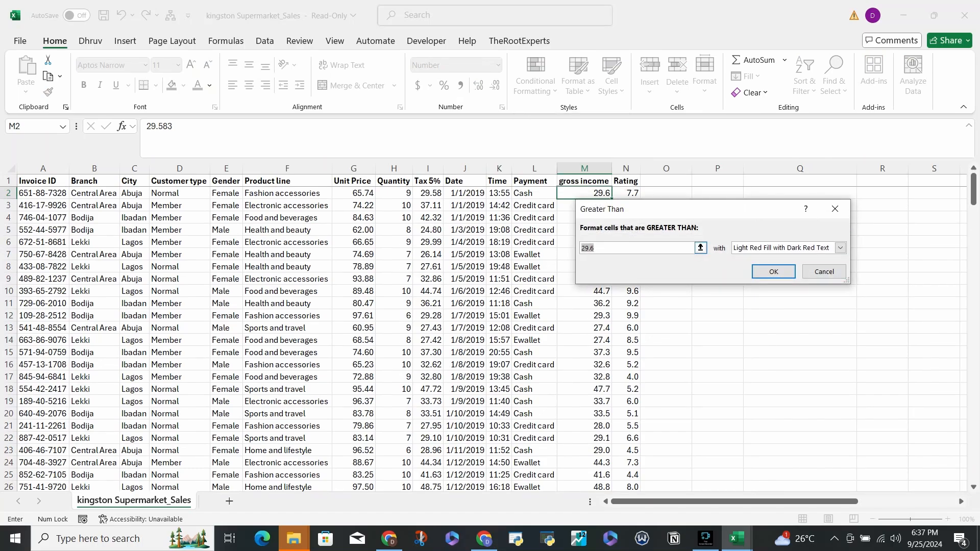
left_click_drag(614, 210, 748, 211)
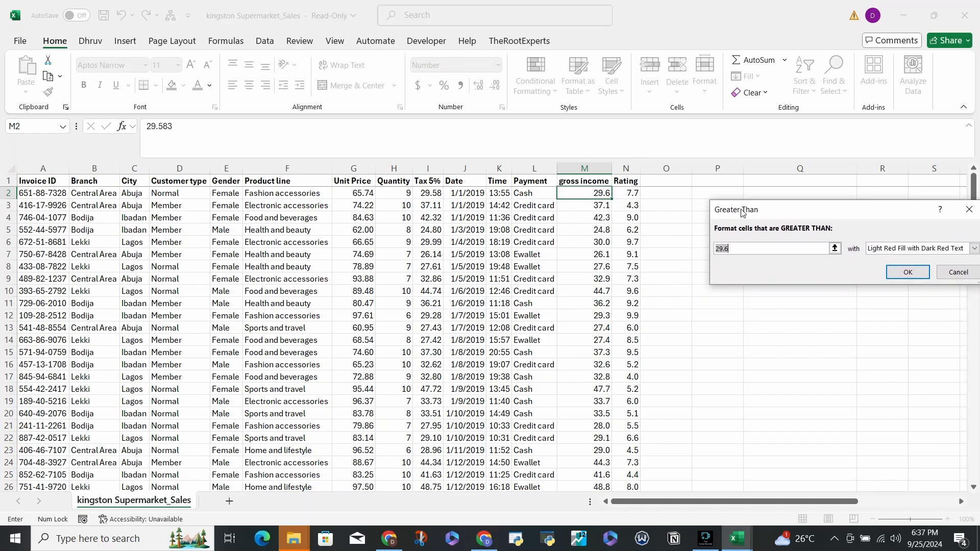
left_click(756, 248)
key("BackSpace")
key("BackSpace")
key("BackSpace")
key("BackSpace")
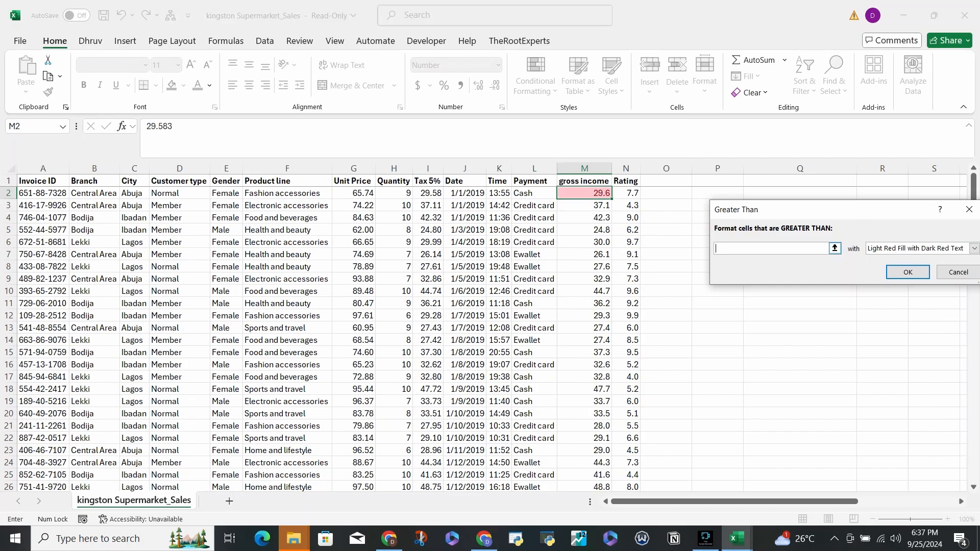
type("33")
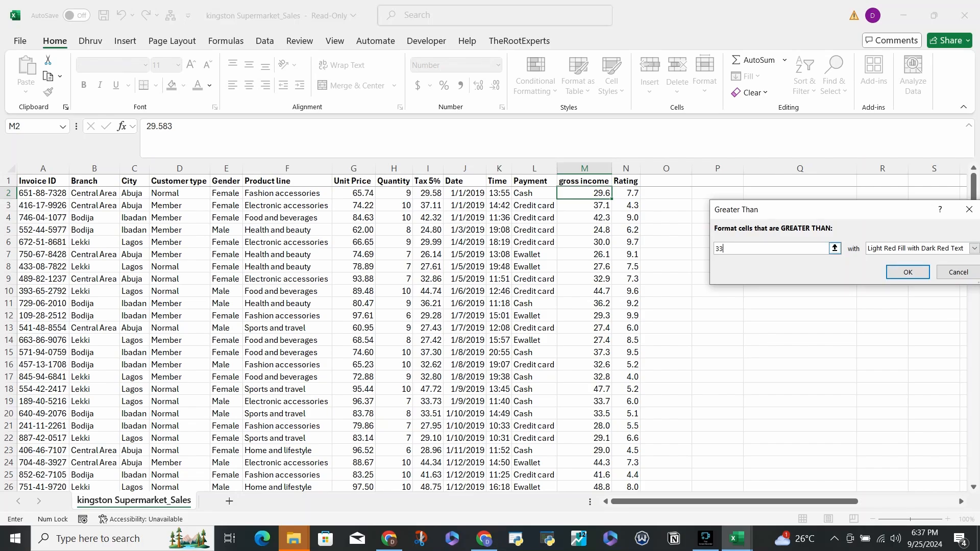
- Set the rule's format to Green Fill with Dark Green Text and apply it
left_click(973, 248)
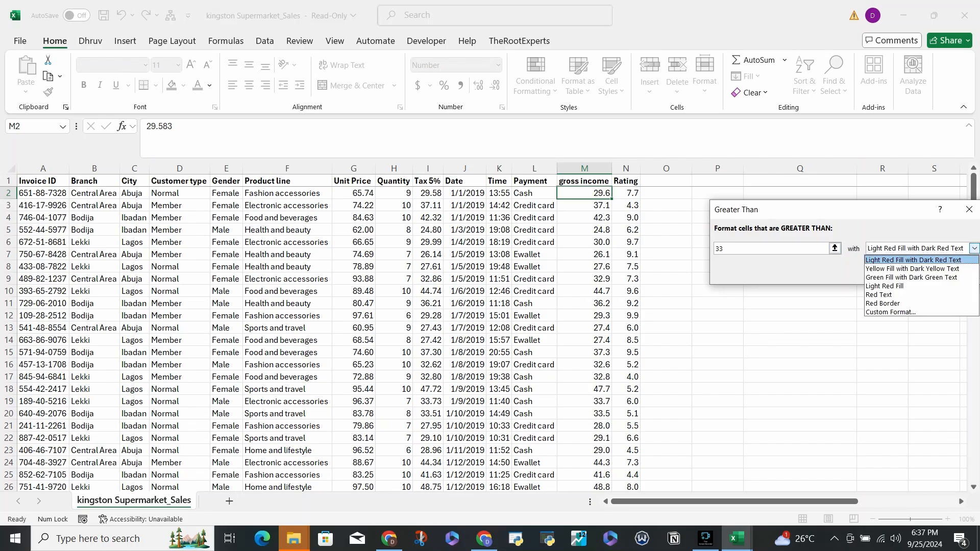
key("Down")
key("Down")
key("Return")
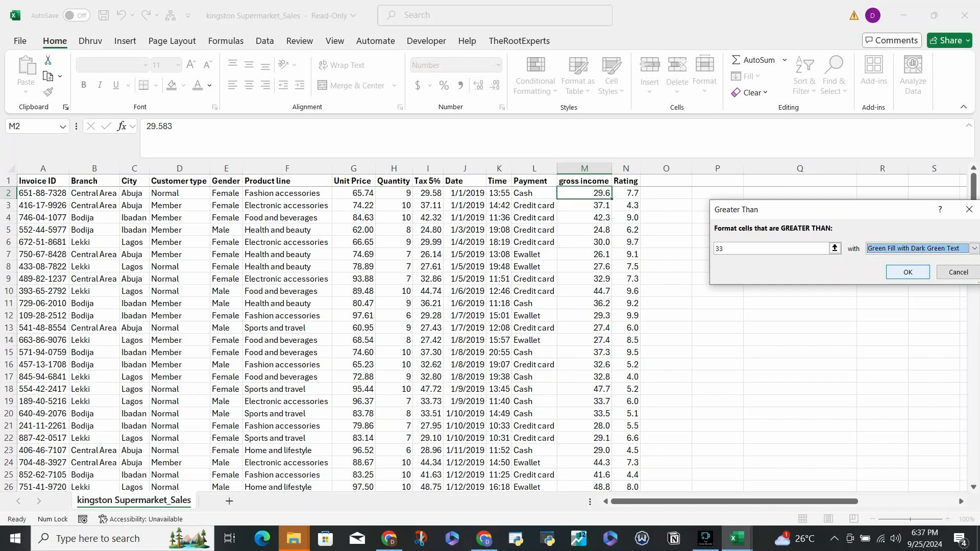
key("Return")
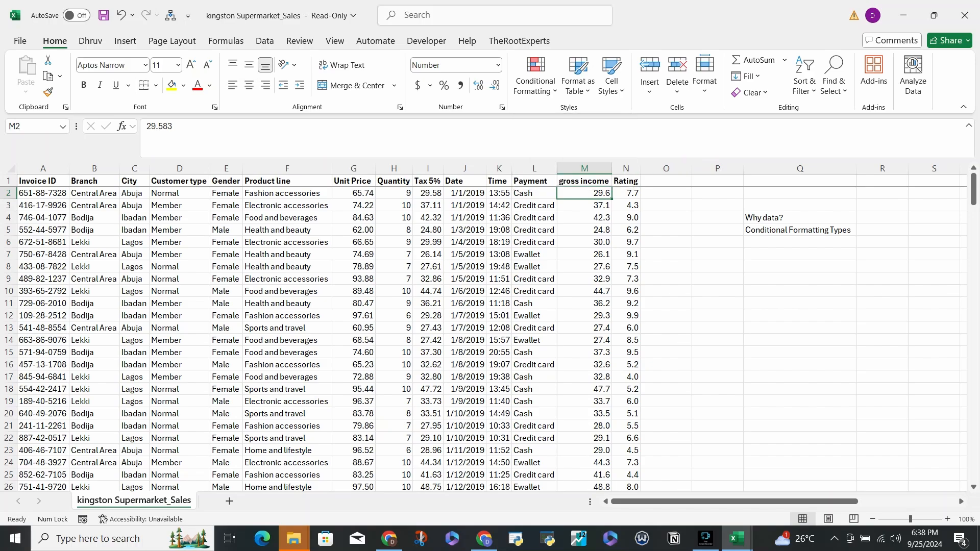
- Select the gross income values from M2 down to row 228 and start a Greater Than highlight rule on them
key("ctrl+shift+Down")
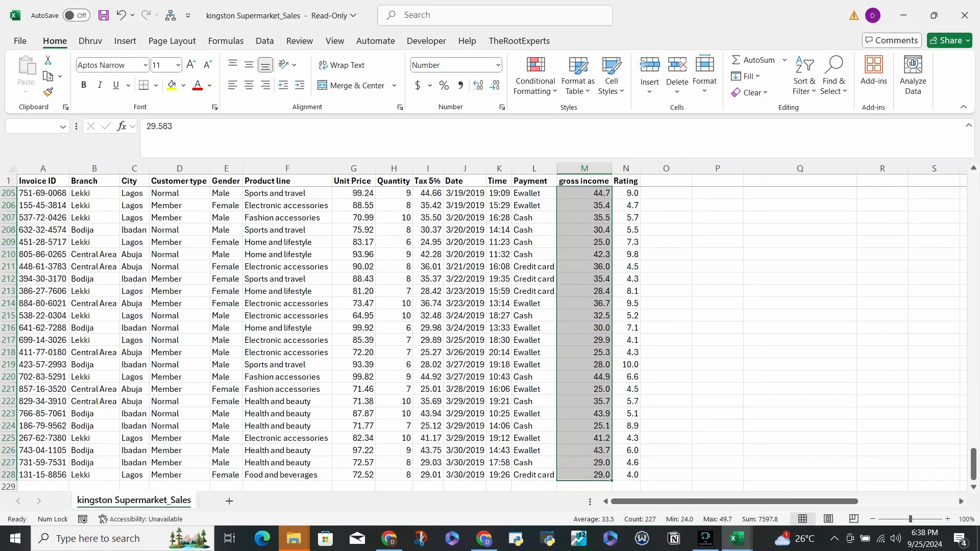
scroll(490, 331, "up", 20)
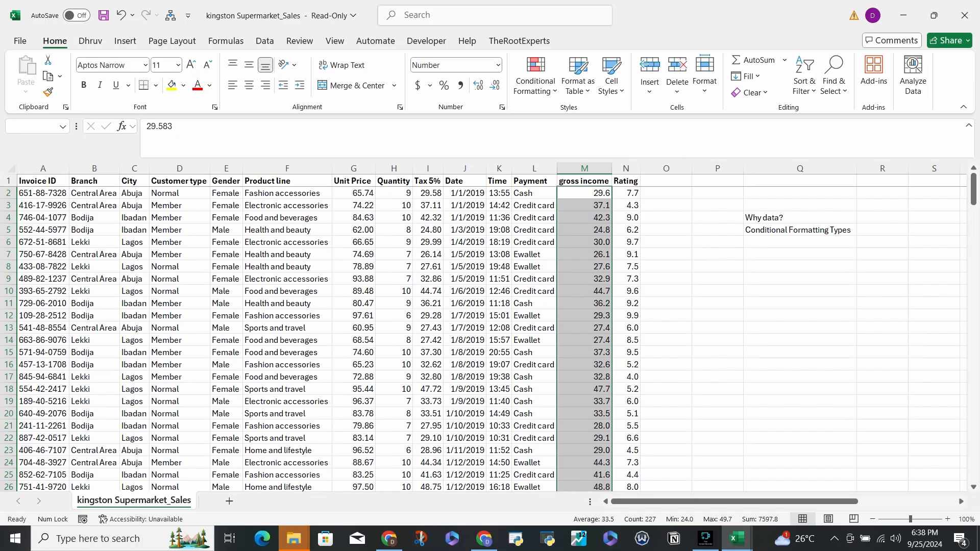
left_click(536, 74)
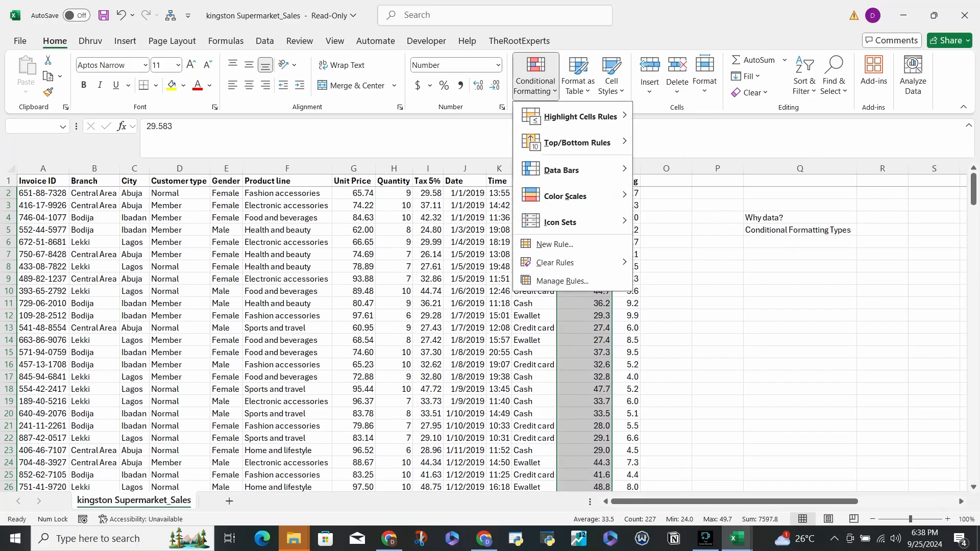
key("Escape")
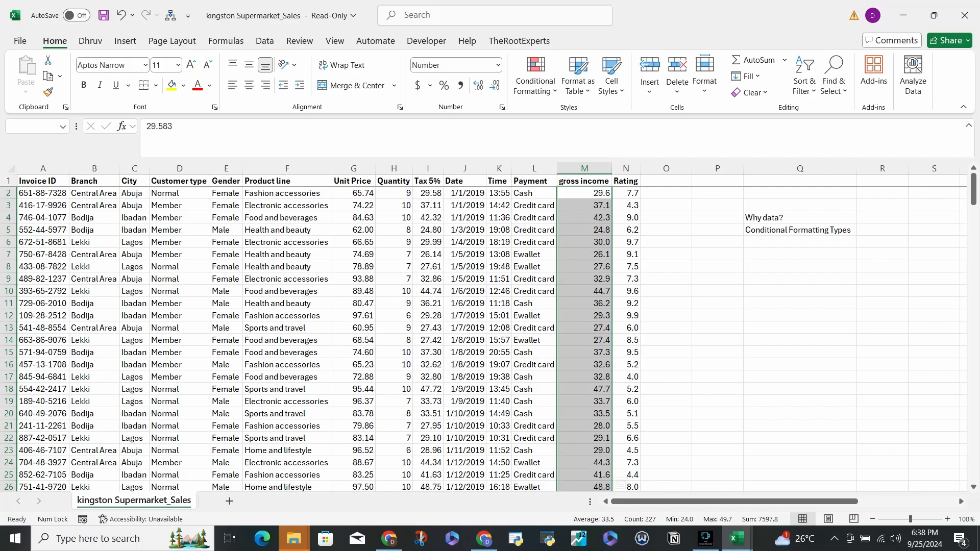
key("alt+h")
key("l")
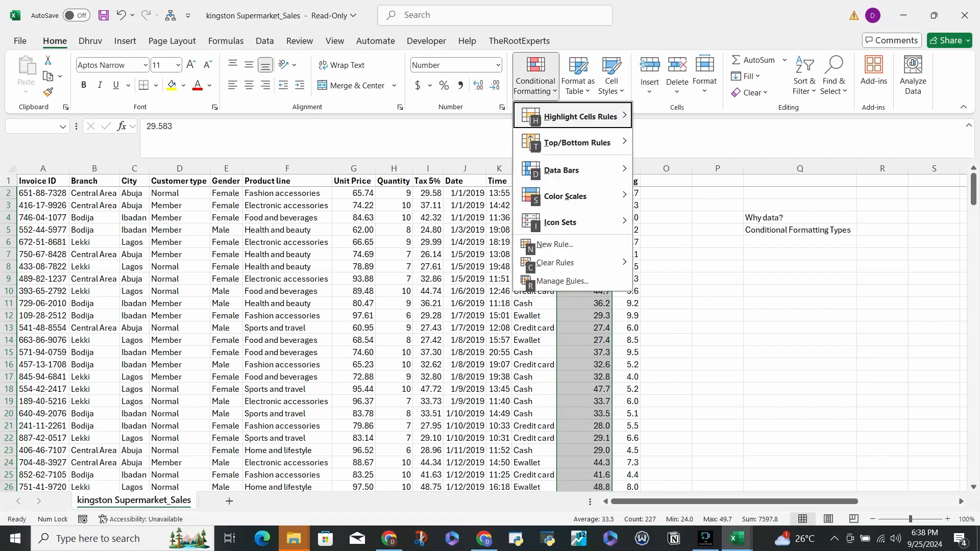
key("h")
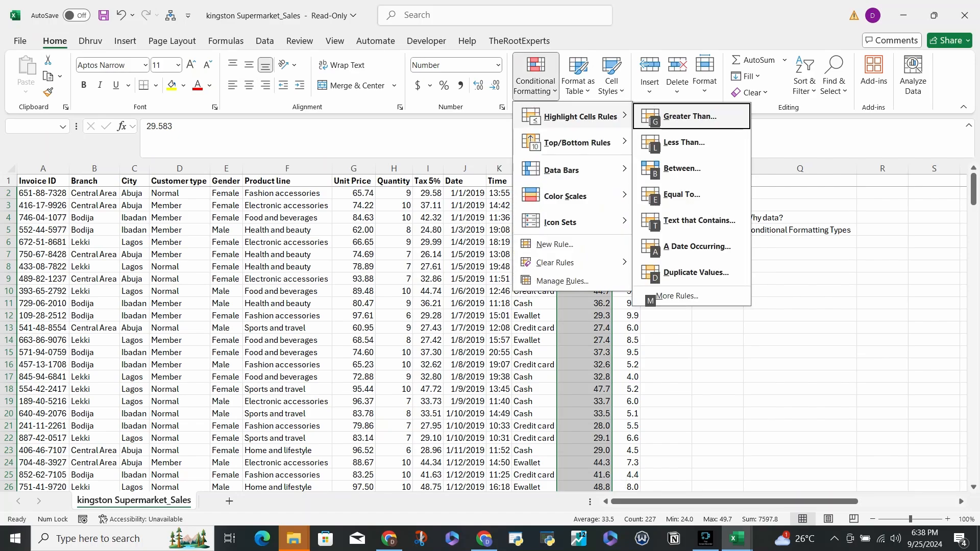
key("g")
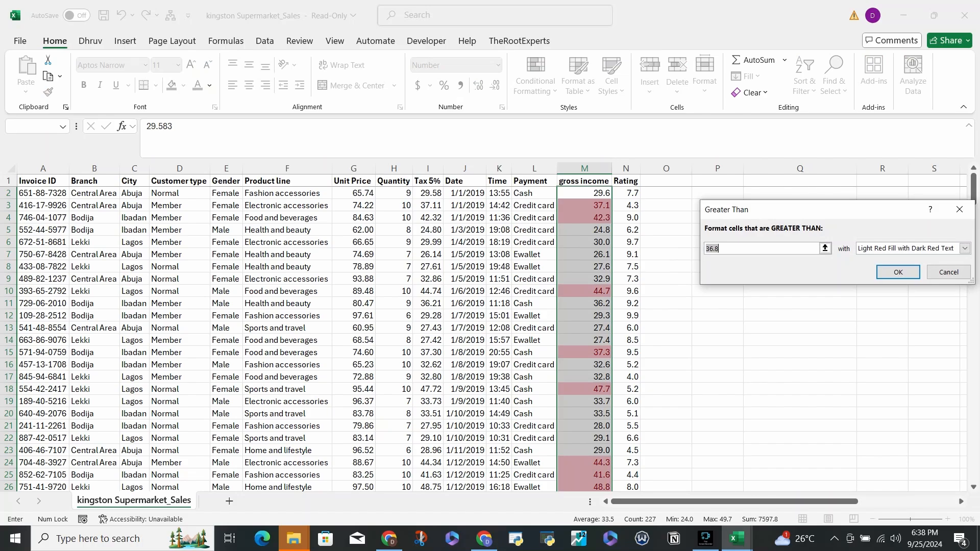
- Set the Greater Than threshold to 33 and the format to Green Fill with Dark Green Text
left_click(720, 248)
key("BackSpace")
key("BackSpace")
key("BackSpace")
key("BackSpace")
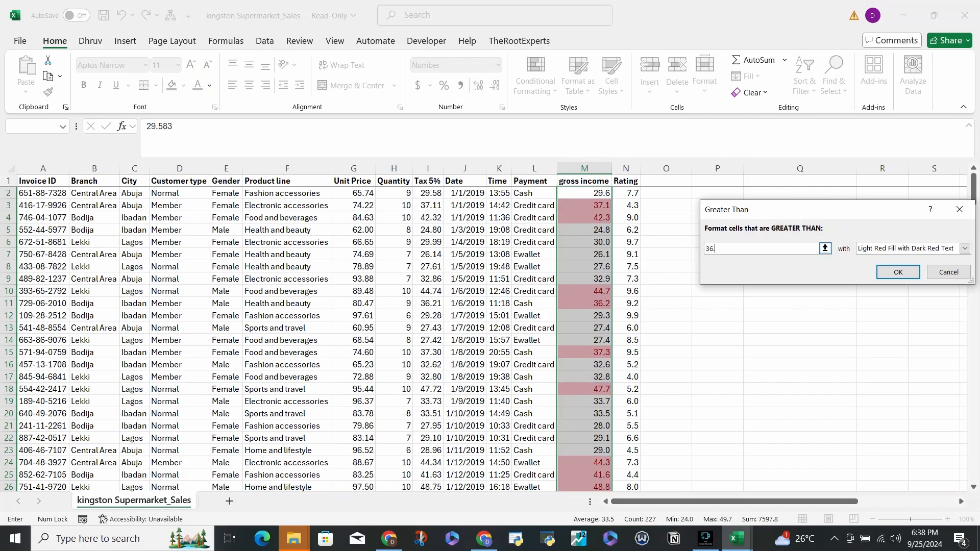
type("30")
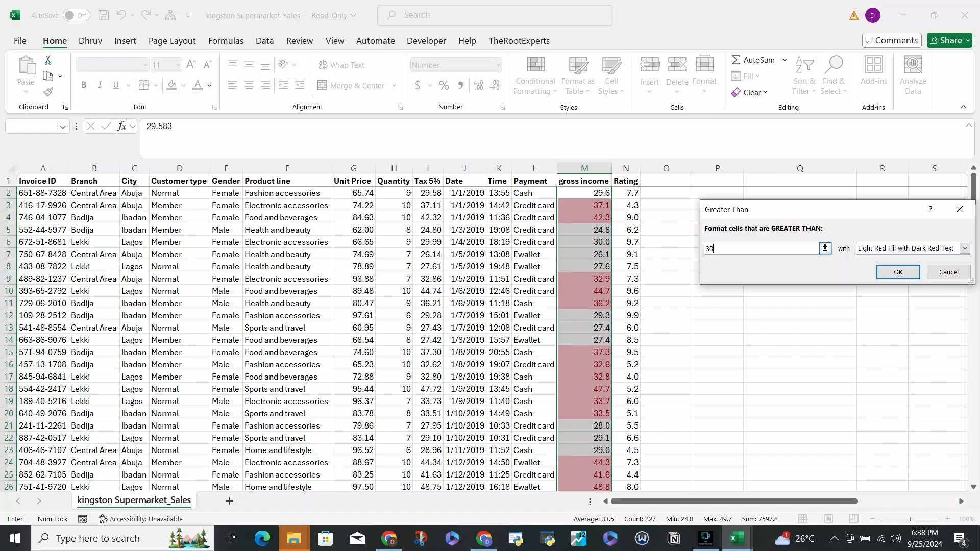
key("BackSpace")
type("3")
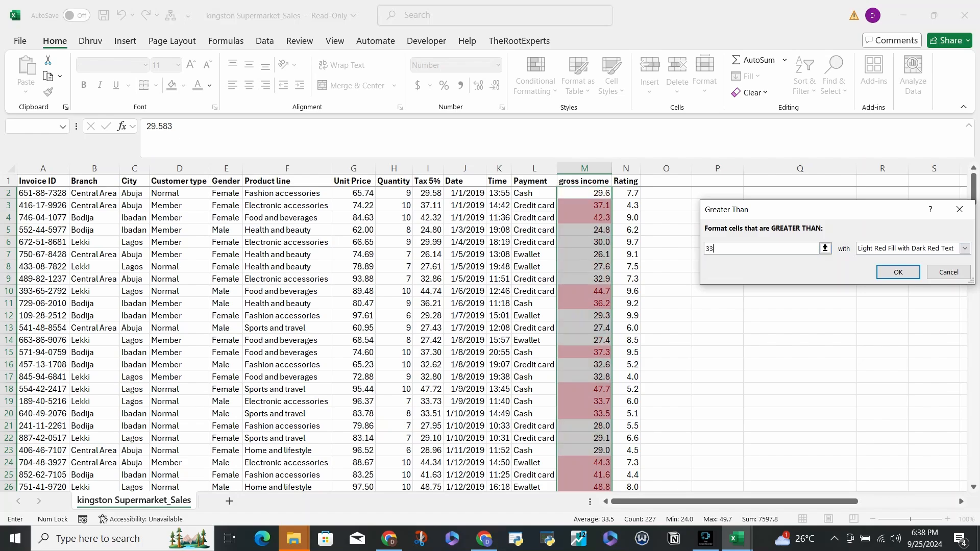
left_click(964, 248)
left_click(911, 277)
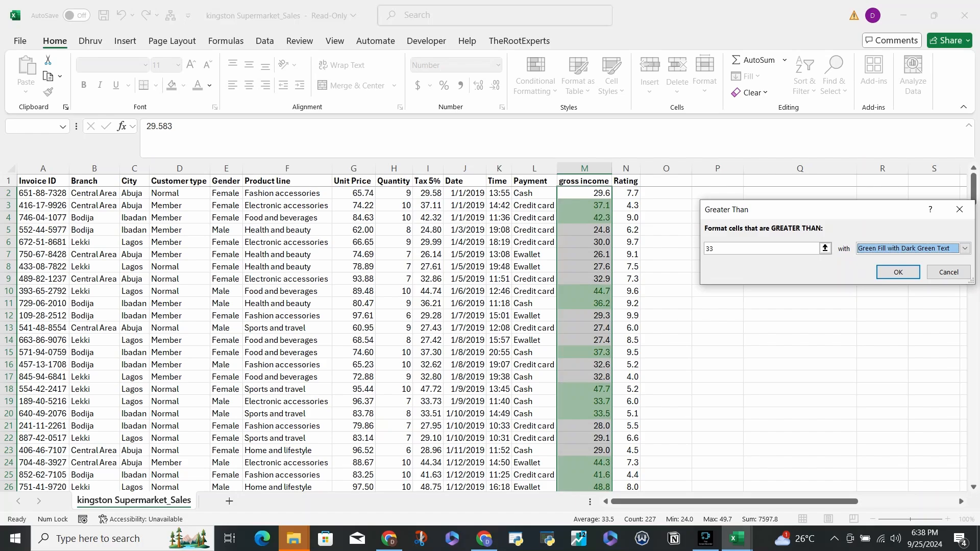
- Start a custom format for the Greater Than rule and try the Bold font style
left_click(964, 249)
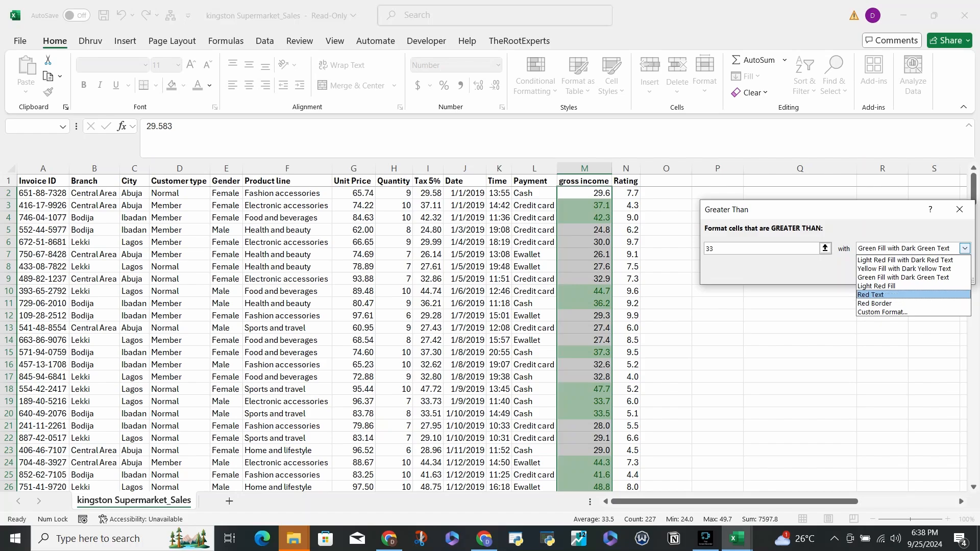
left_click(883, 312)
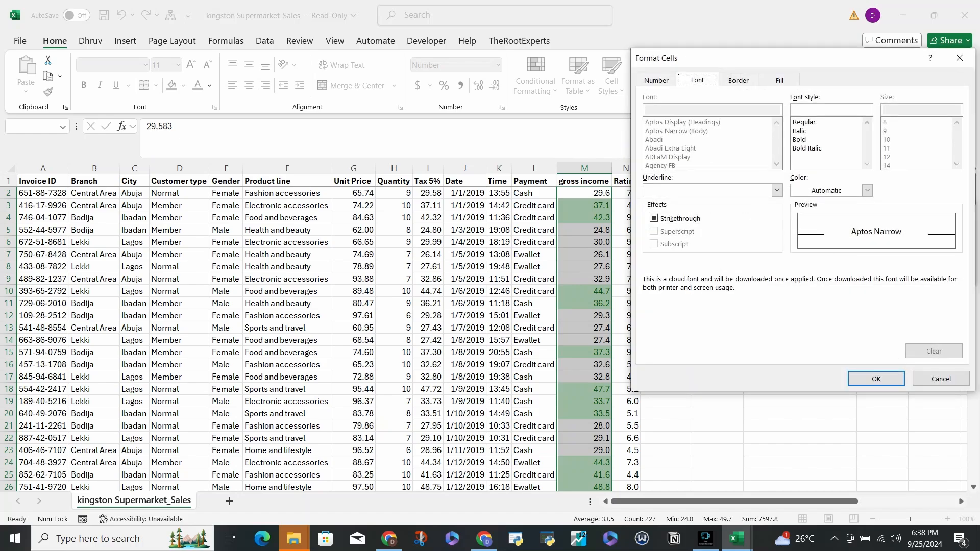
left_click(831, 110)
left_click(825, 122)
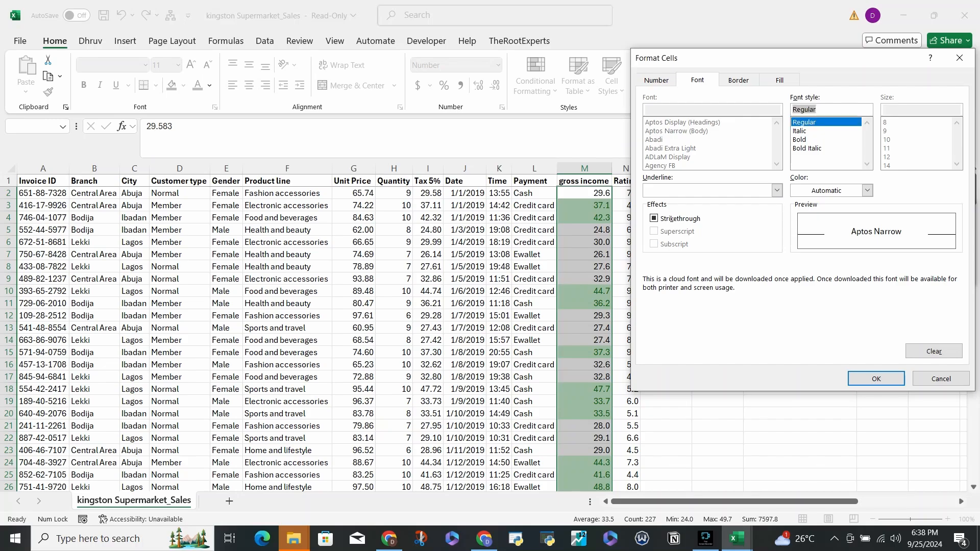
key("Down")
key("Down")
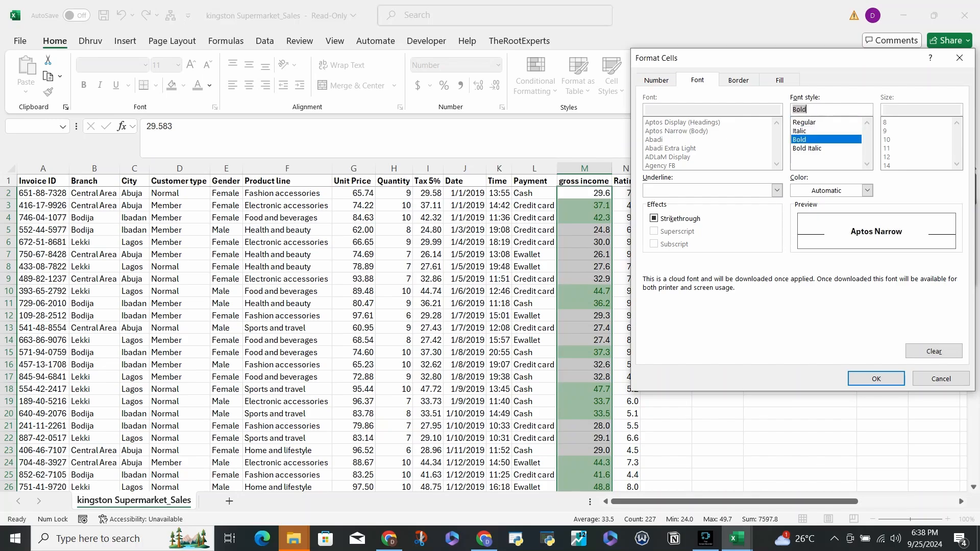
- Try purple and orange background fills in the custom format, followed by the custom blue #4A5DD2
key("ctrl+Tab")
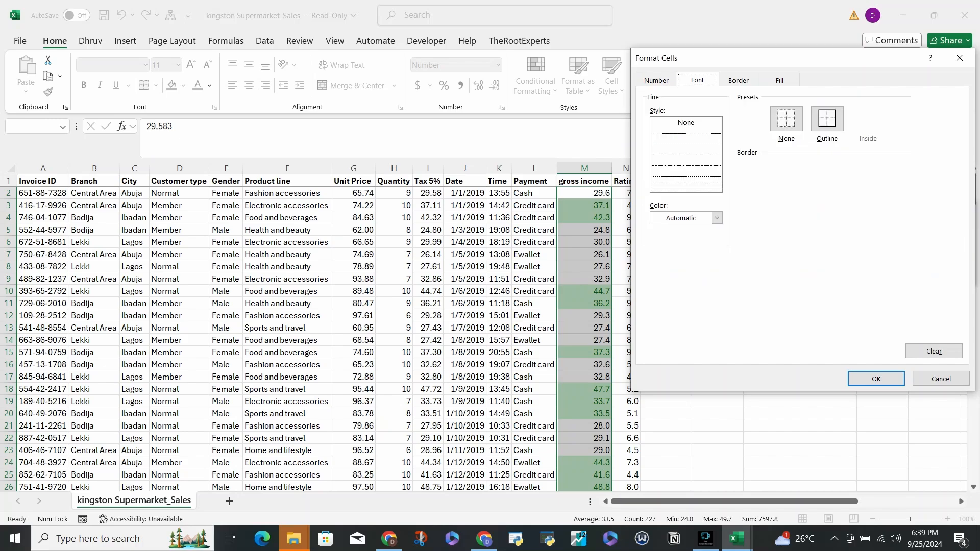
key("ctrl+Tab")
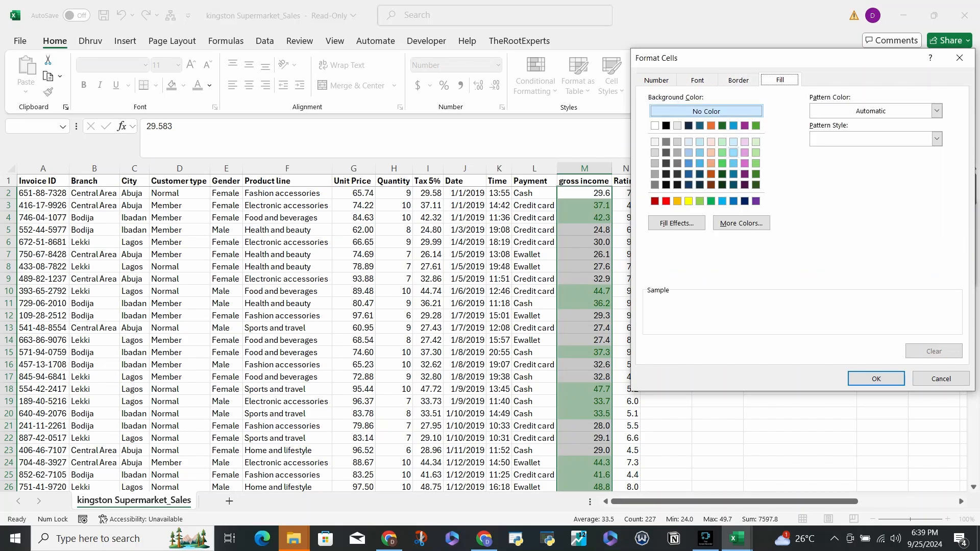
left_click(744, 126)
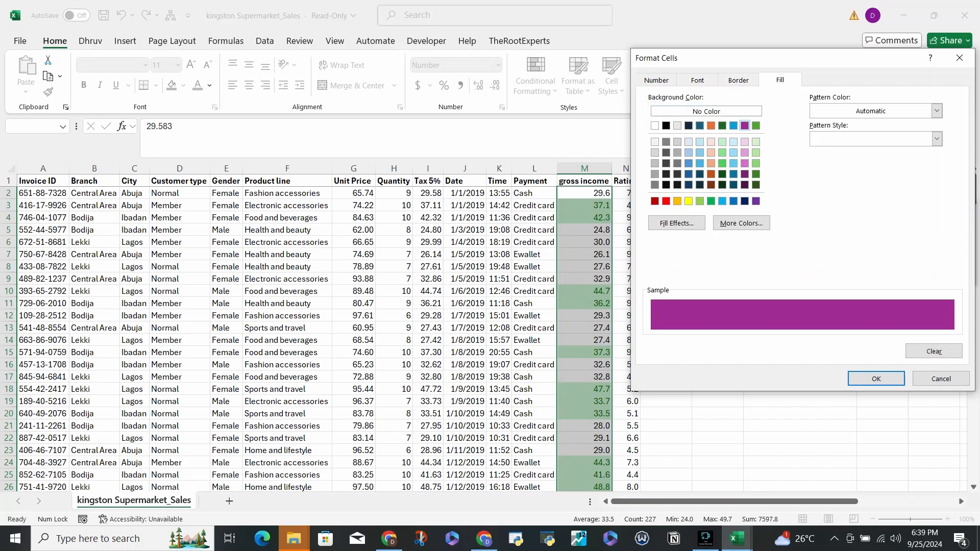
left_click(711, 125)
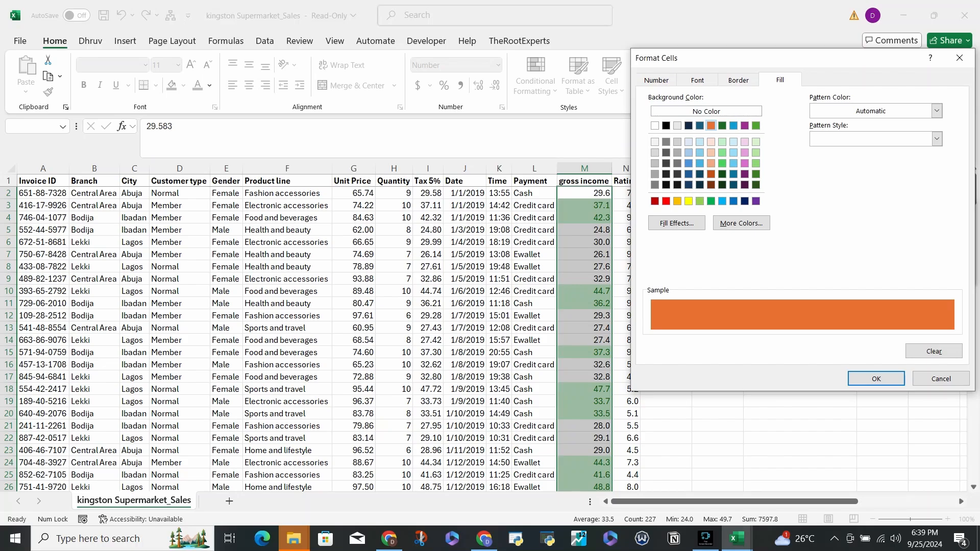
left_click(735, 223)
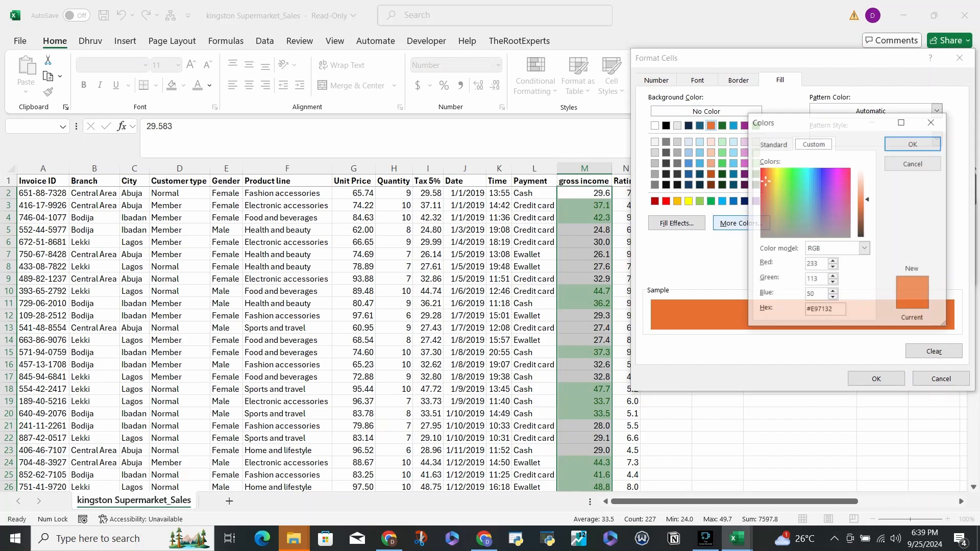
left_click(803, 195)
left_click(817, 195)
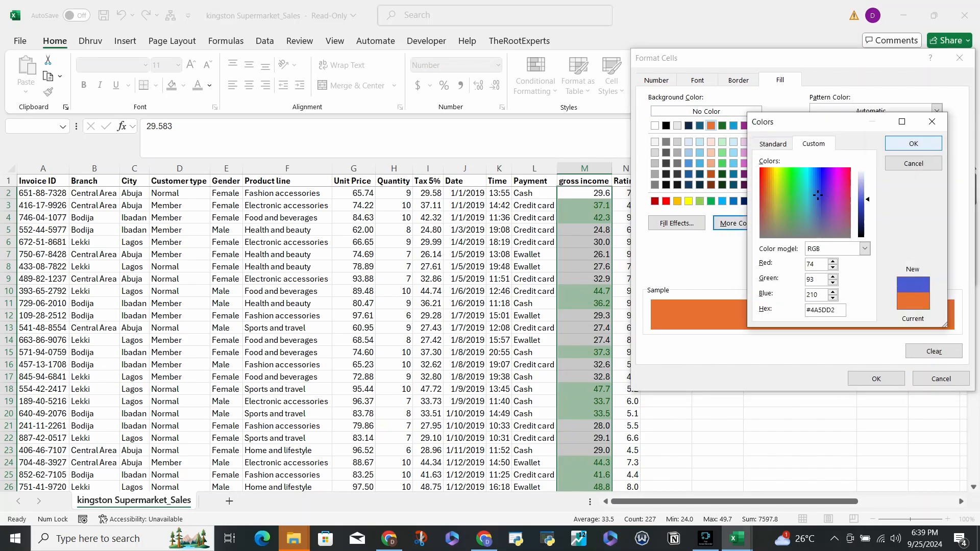
left_click(913, 144)
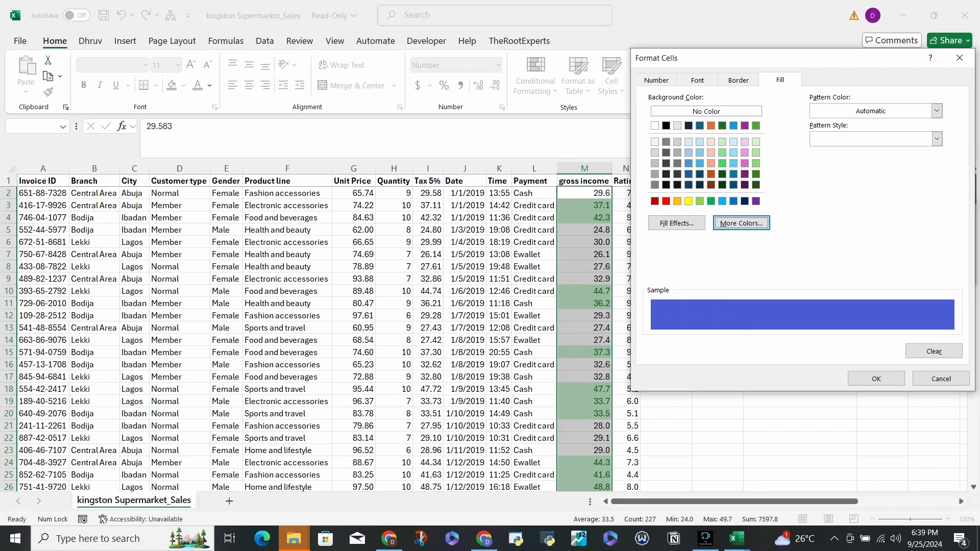
- Try the Number, Fraction, Percentage and Custom number format categories, then cancel the custom format
left_click(656, 80)
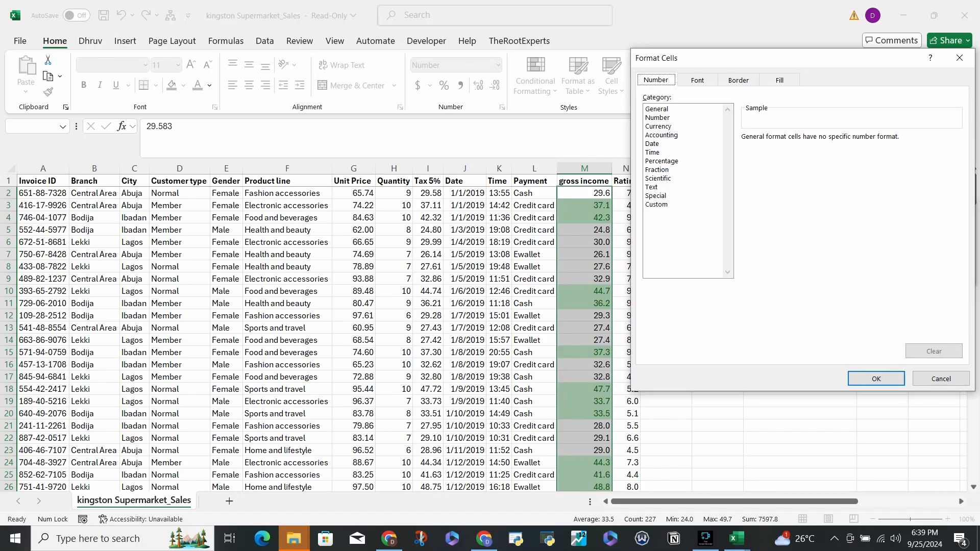
left_click(658, 118)
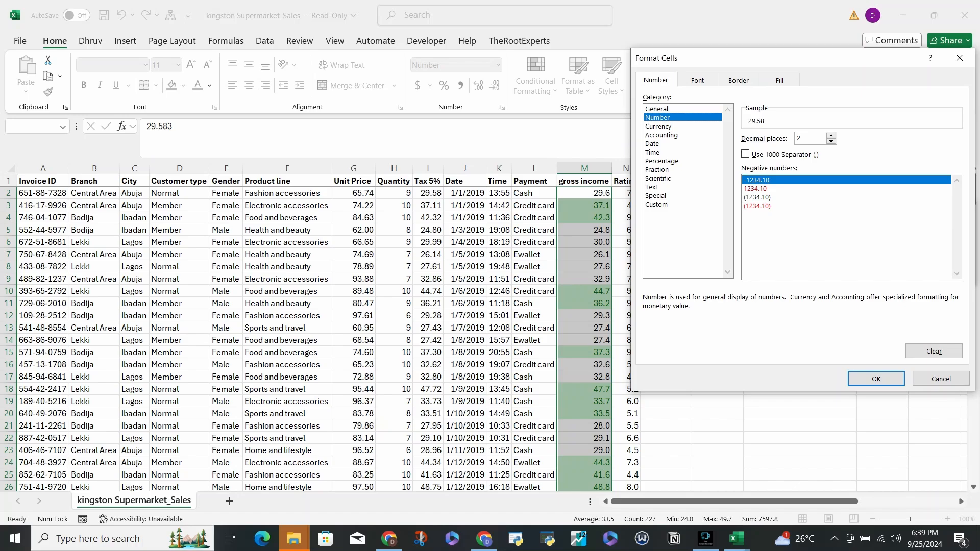
left_click(657, 169)
left_click(662, 161)
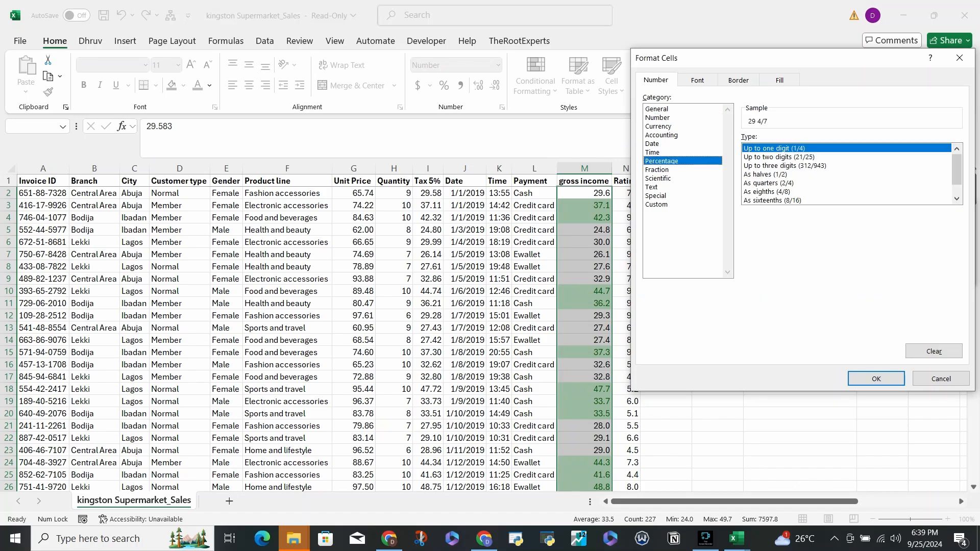
left_click(656, 205)
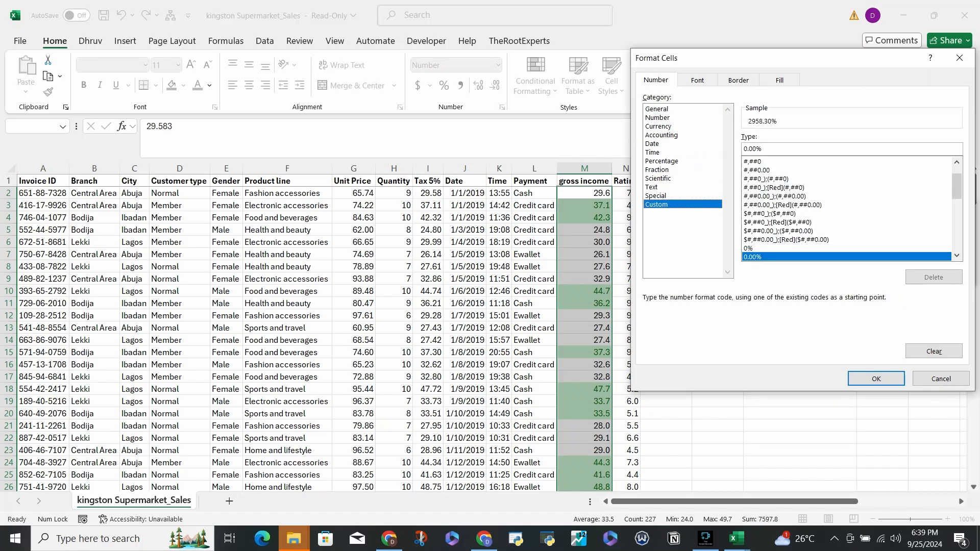
key("Escape")
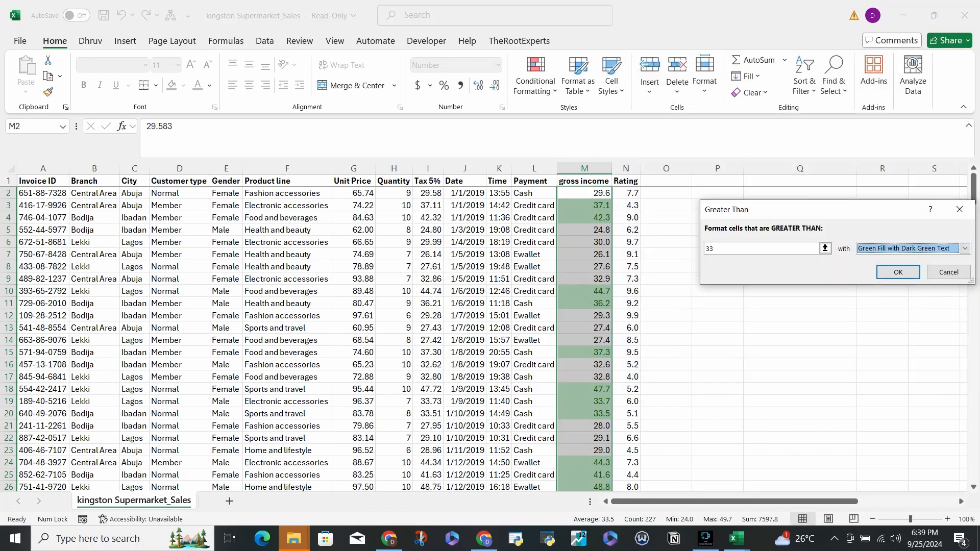
- Keep Green Fill with Dark Green Text as the format and apply the Greater Than rule to the gross income values
left_click(965, 248)
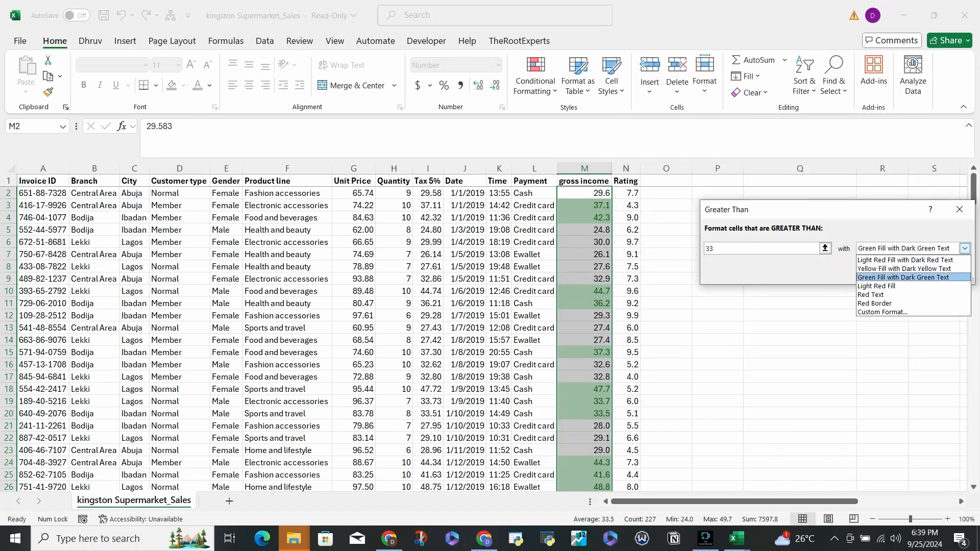
left_click(902, 278)
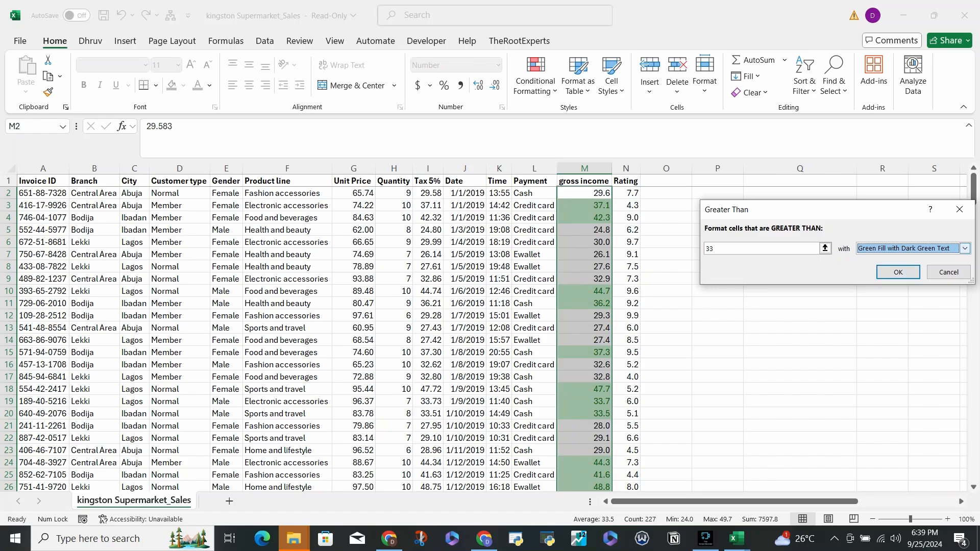
left_click(965, 249)
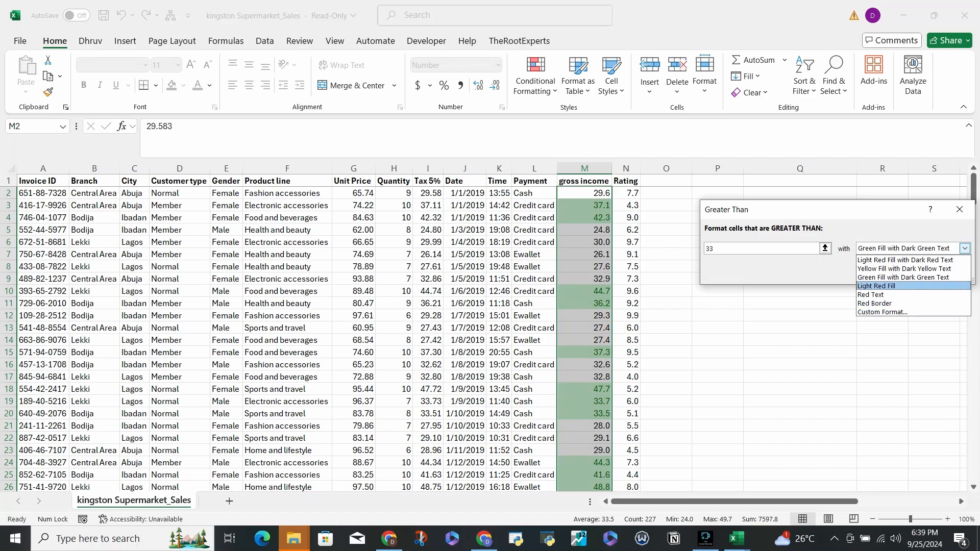
left_click(902, 277)
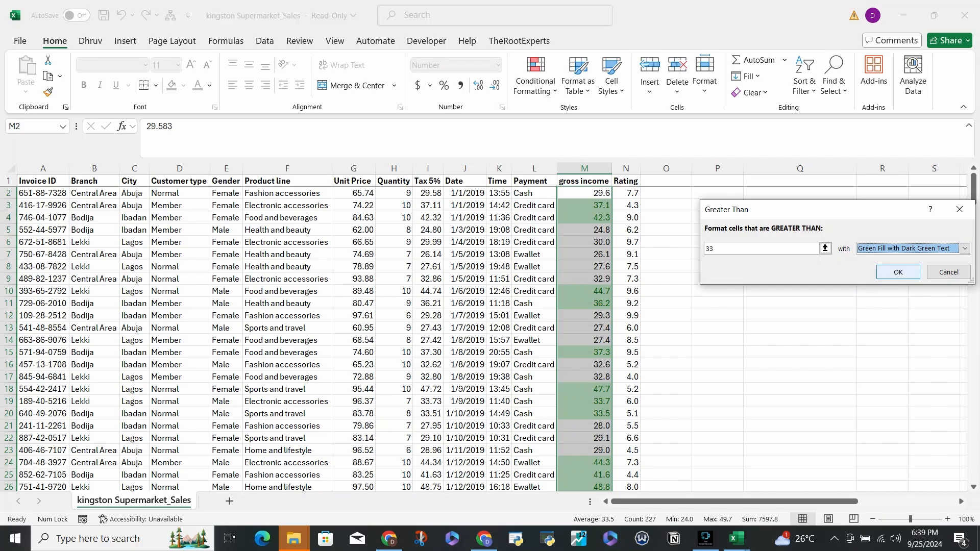
left_click(899, 272)
- Highlight the selected gross income values less than 25 with Light Red Fill with Dark Red Text
left_click(535, 77)
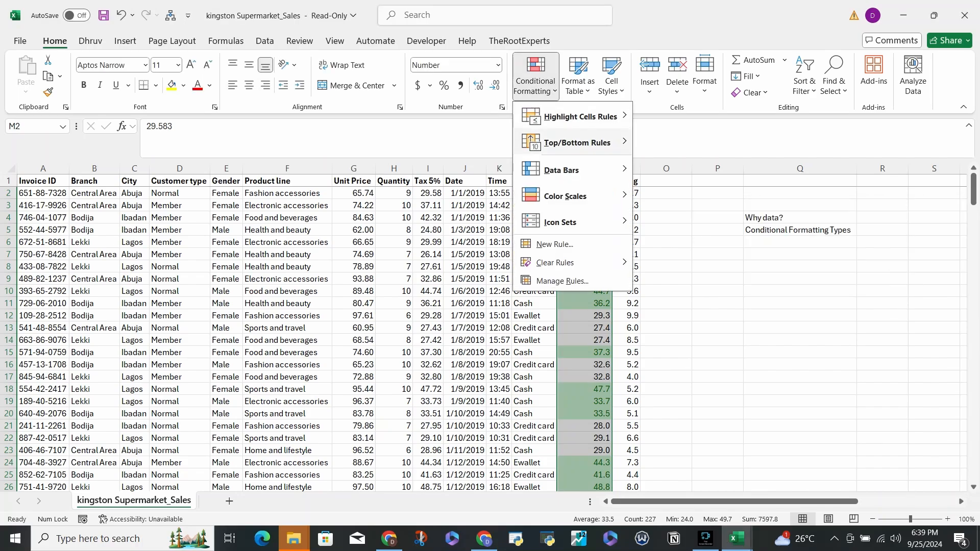
mouse_move(581, 116)
left_click(673, 142)
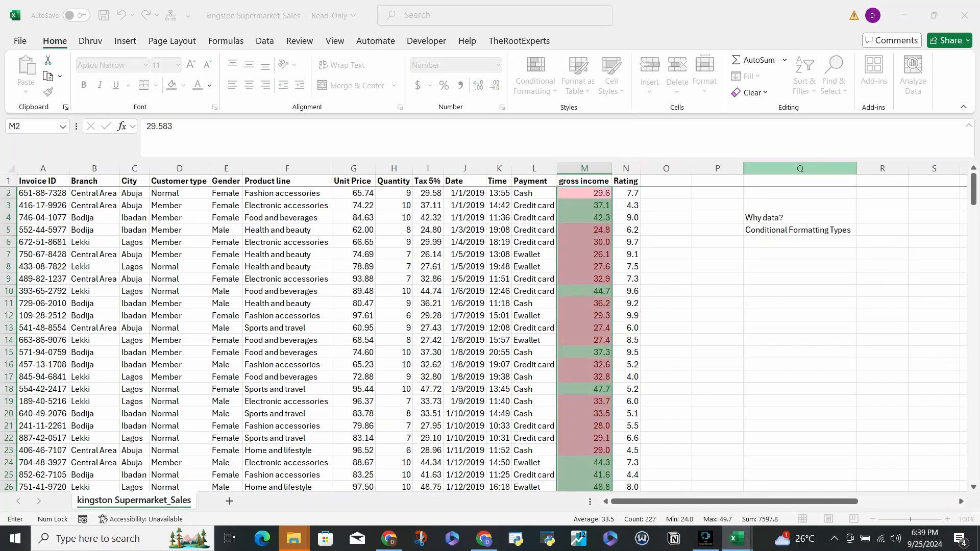
key("BackSpace")
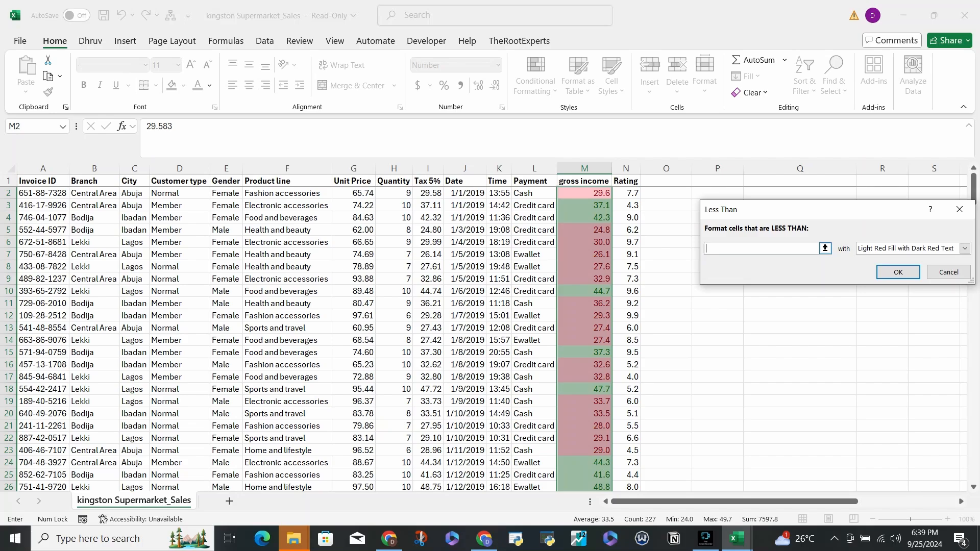
type("25")
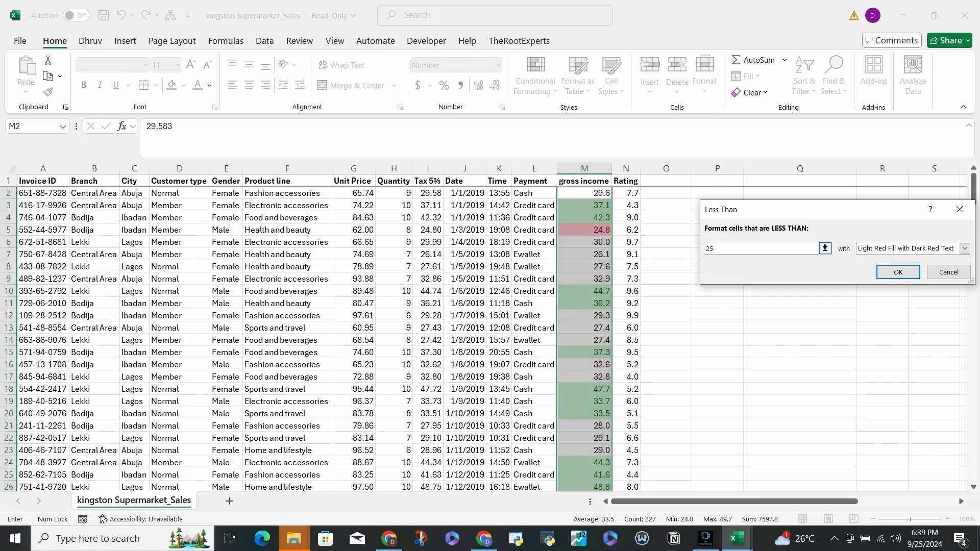
left_click(898, 272)
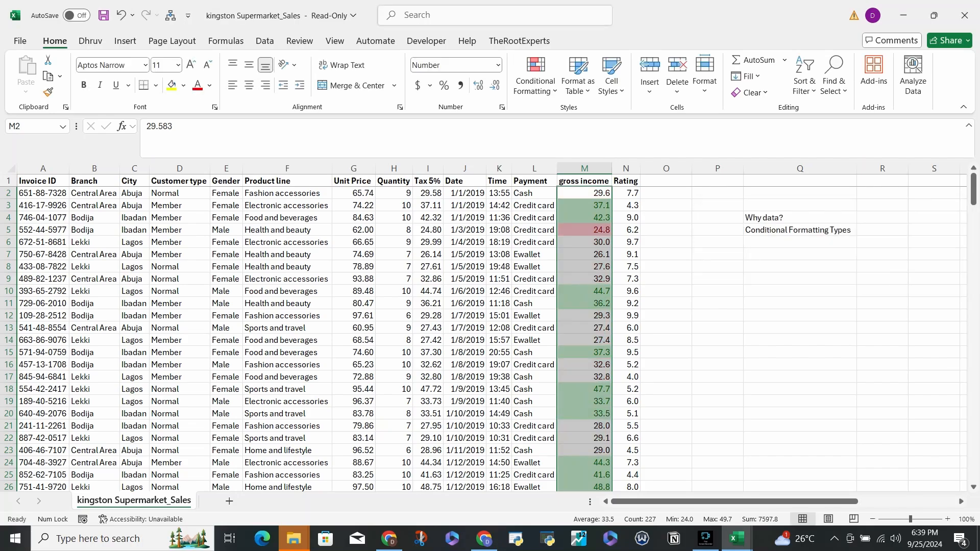
- Start a Between highlight rule for the gross income values with limits 25.1 and 32.9
left_click(535, 77)
mouse_move(581, 117)
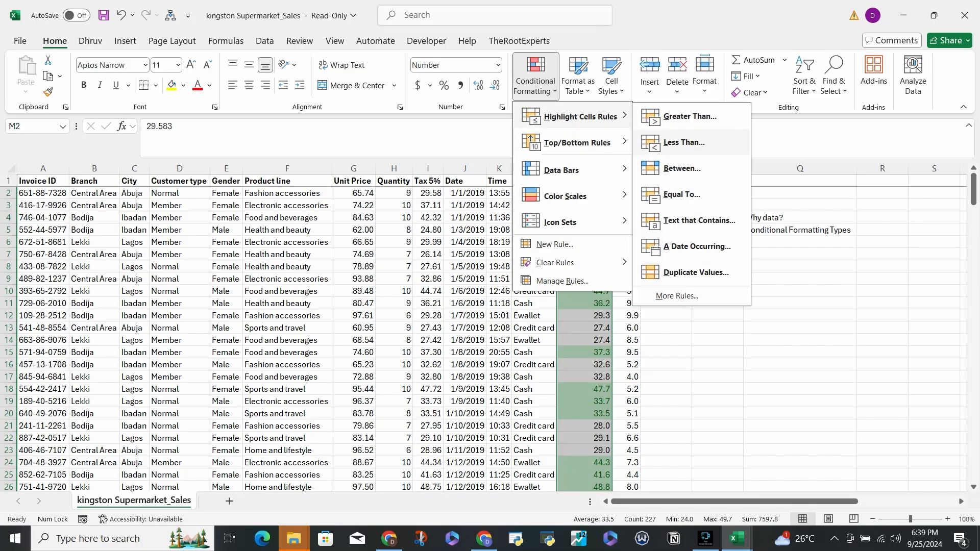
left_click(682, 168)
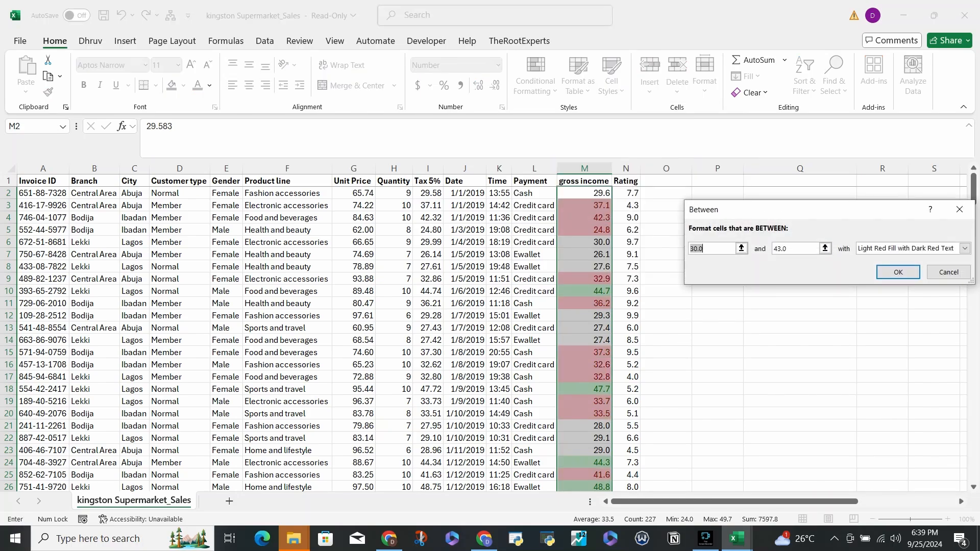
key("BackSpace")
type("25")
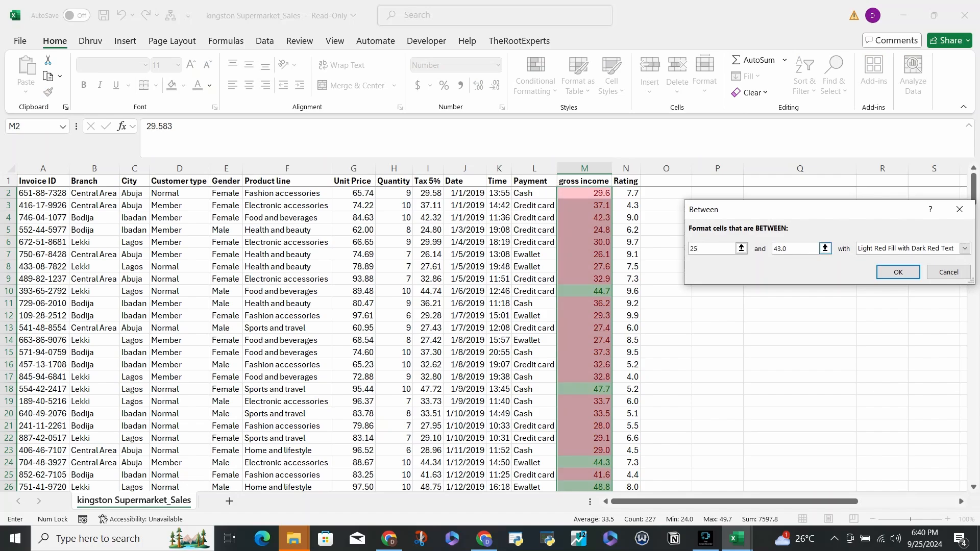
key("BackSpace")
key("BackSpace")
type("33")
key("BackSpace")
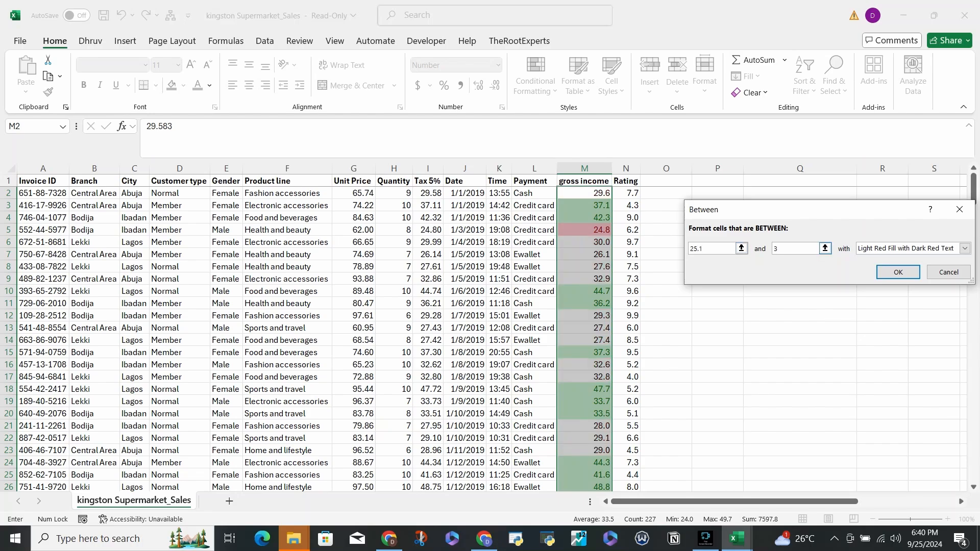
type("2.9")
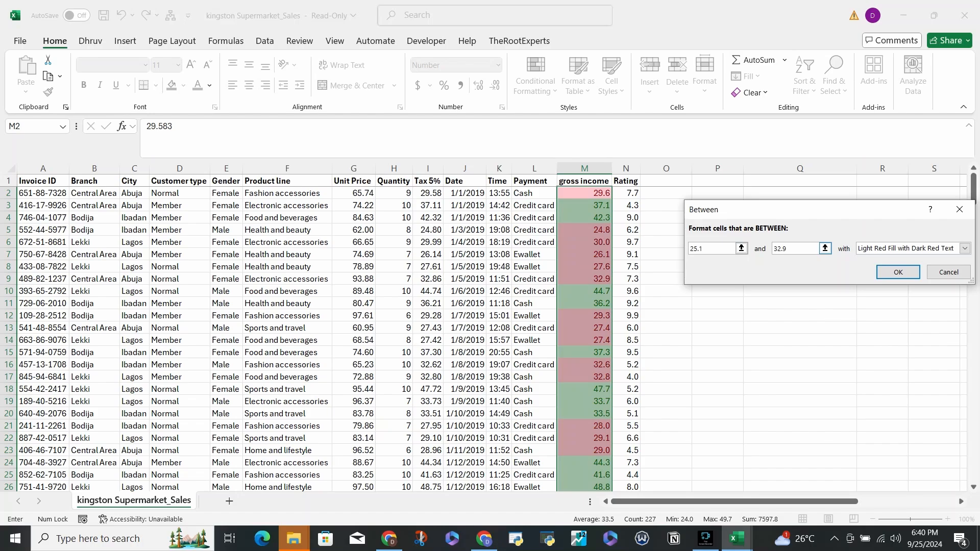
- Choose Yellow Fill with Dark Yellow Text for the Between rule and apply it
left_click(965, 248)
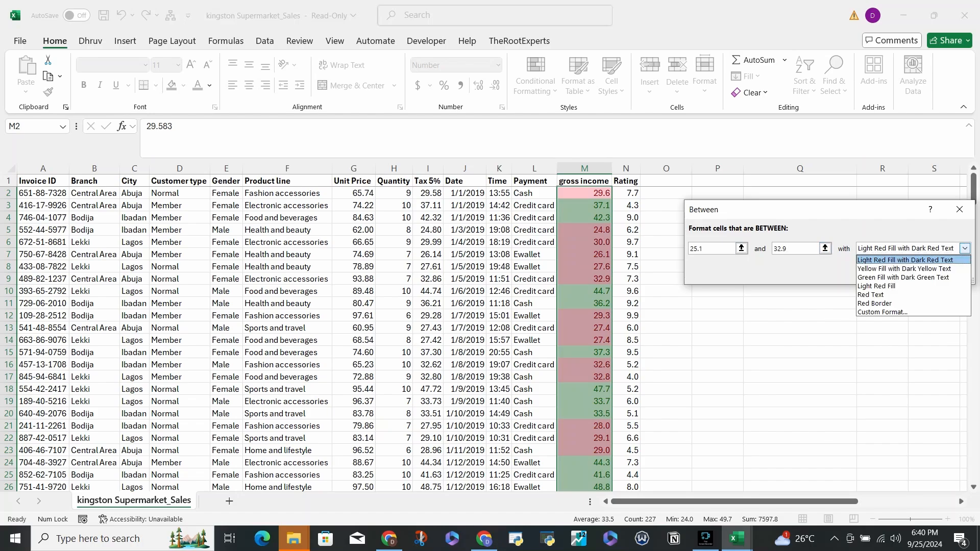
left_click(903, 268)
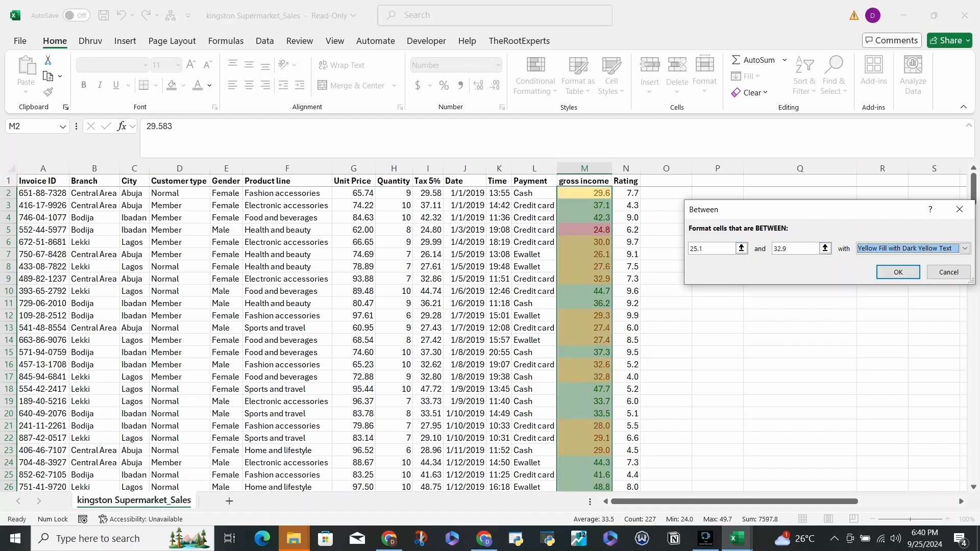
key("Return")
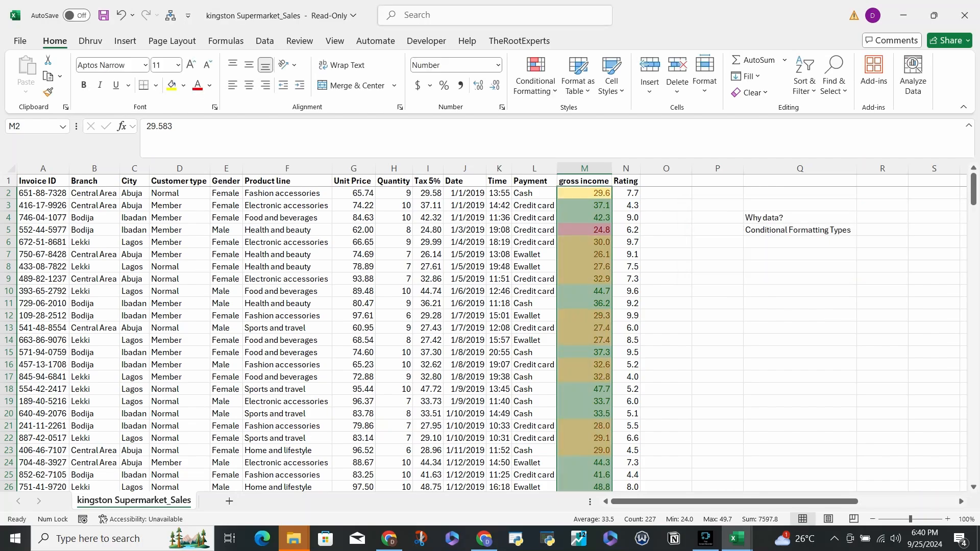
- Review the coloured highlights down the gross income column from the first records to the last
scroll(490, 339, "down", 20)
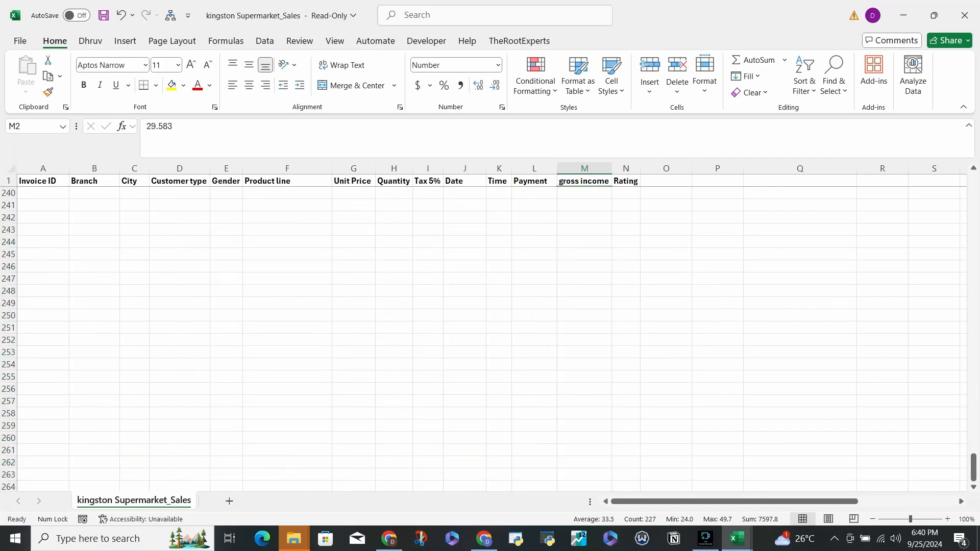
scroll(490, 339, "up", 20)
scroll(490, 339, "up", 20)
left_click(626, 217)
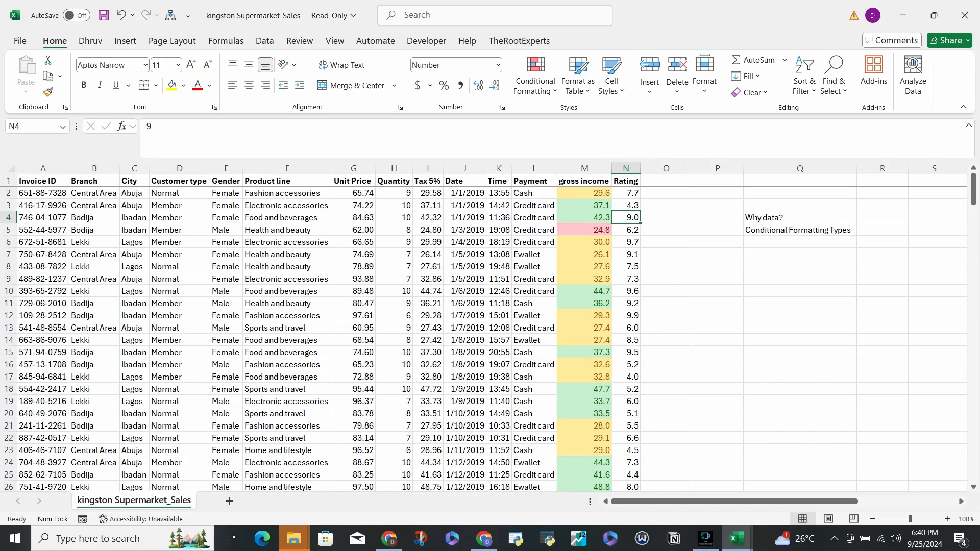
left_click(585, 230)
scroll(585, 229, "down", 20)
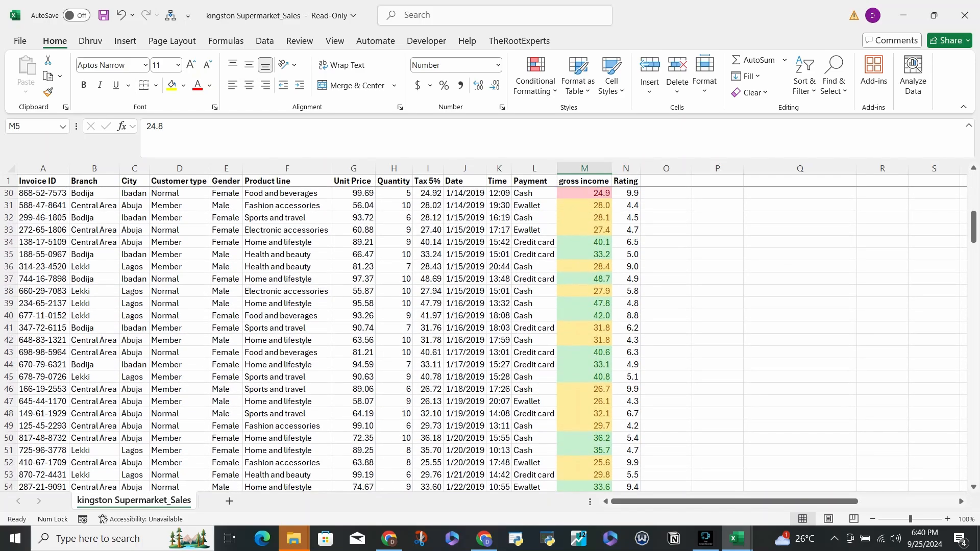
scroll(584, 230, "up", 20)
scroll(584, 230, "down", 20)
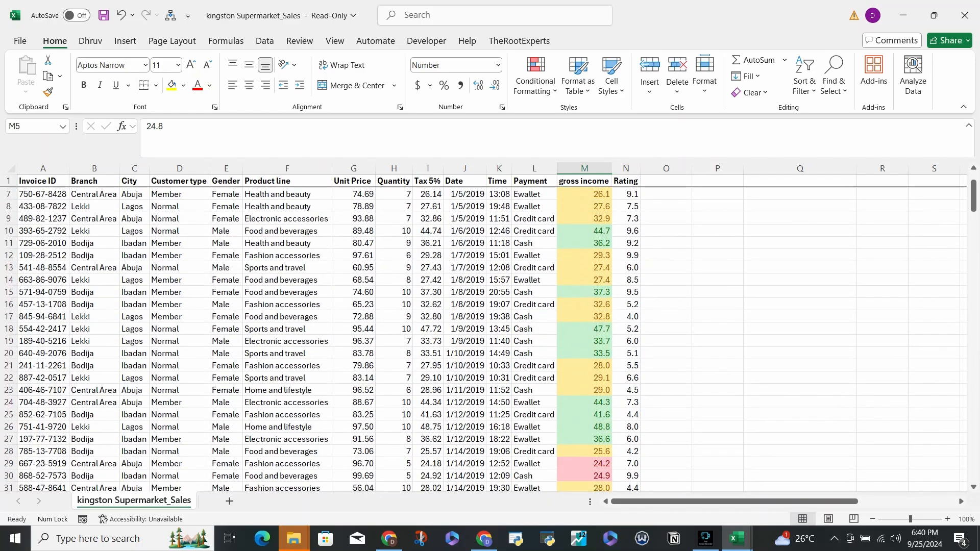
scroll(584, 230, "up", 20)
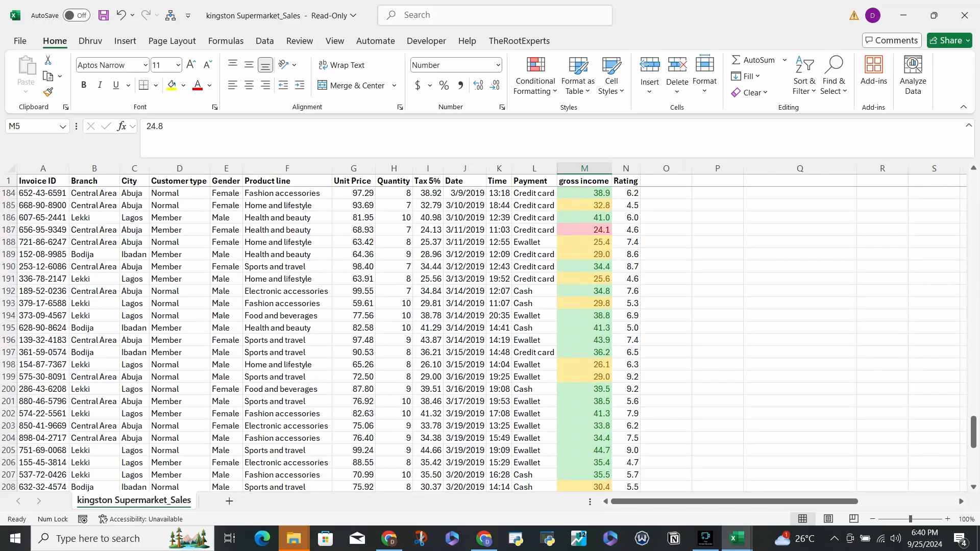
scroll(585, 230, "down", 20)
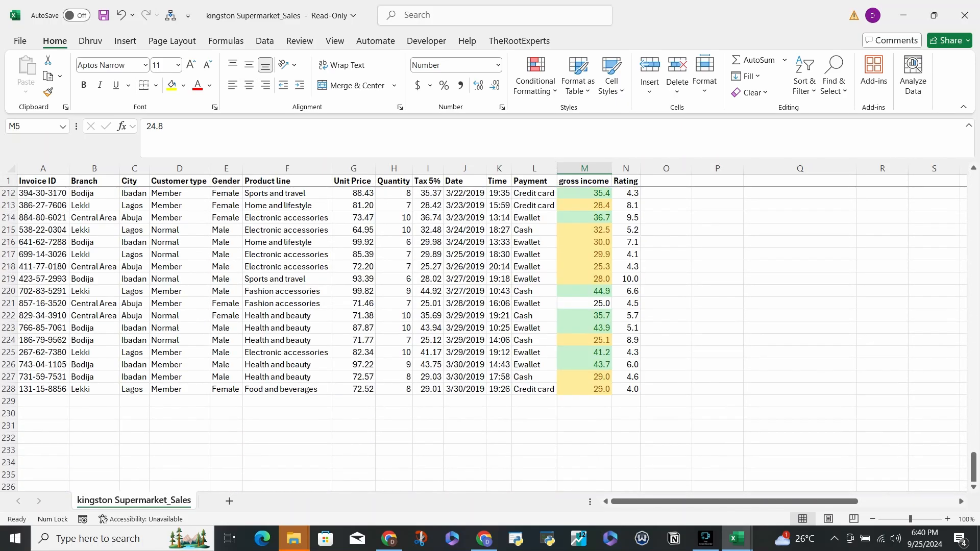
- Inspect the exact gross income value in cell M221 and select the values from M228 up to M216
left_click(585, 303)
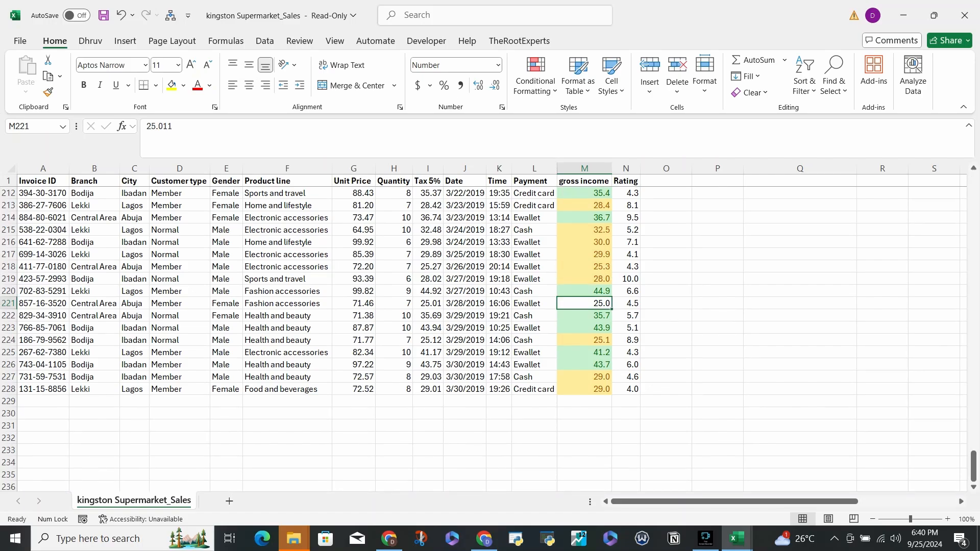
scroll(490, 331, "up", 5)
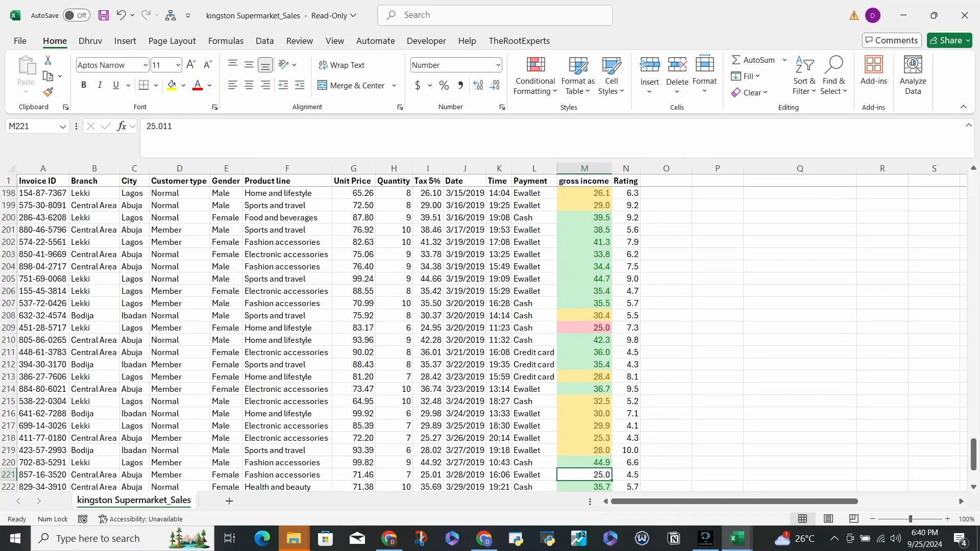
scroll(490, 332, "down", 5)
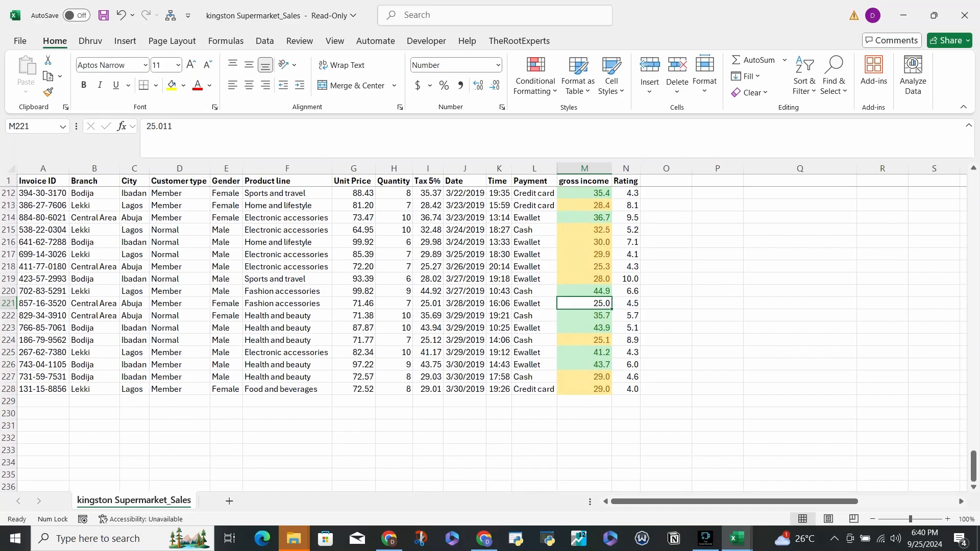
left_click_drag(584, 389, 584, 242)
- Compare the green, yellow and red gross income cells across the upper, middle and lower parts of the sheet
scroll(585, 242, "up", 20)
scroll(584, 242, "down", 20)
scroll(490, 337, "down", 19)
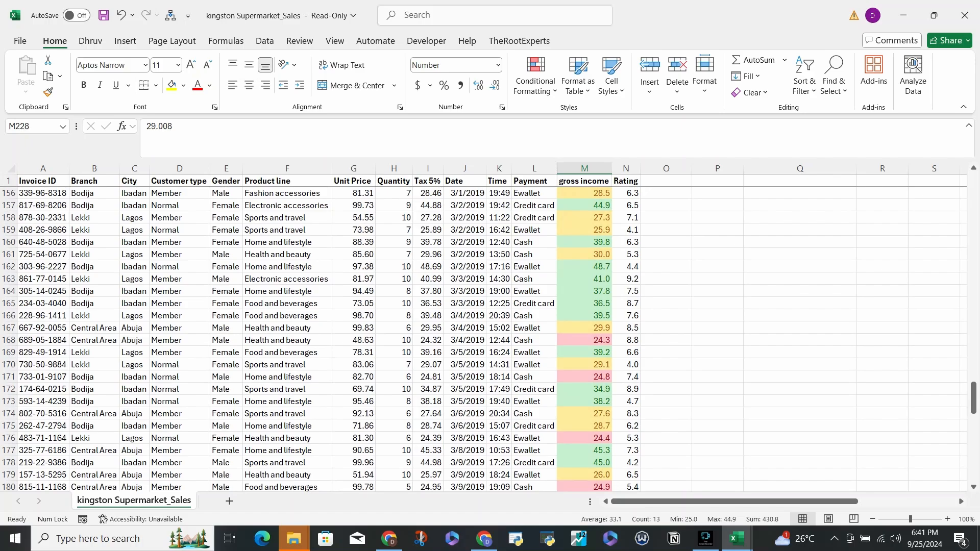
scroll(489, 336, "up", 20)
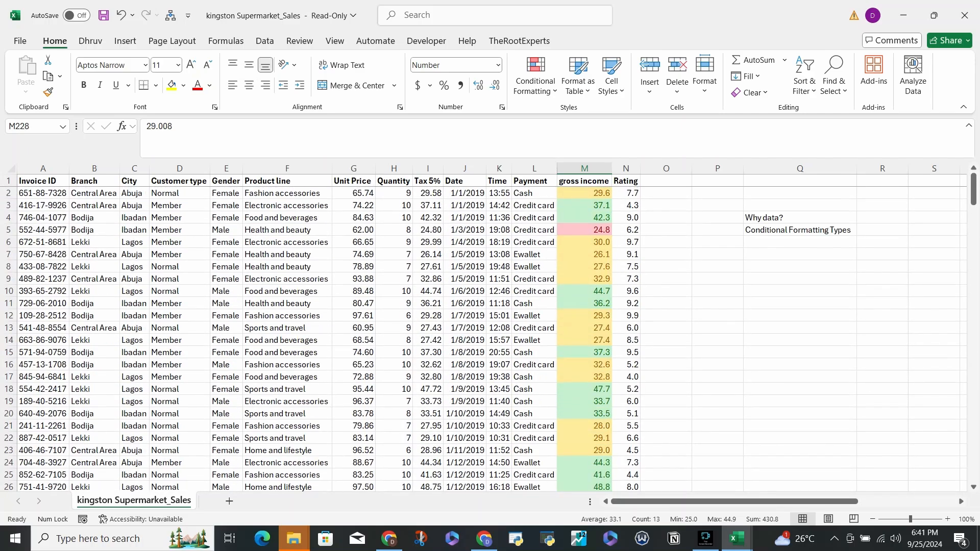
scroll(490, 336, "down", 20)
scroll(490, 337, "up", 20)
scroll(490, 337, "down", 20)
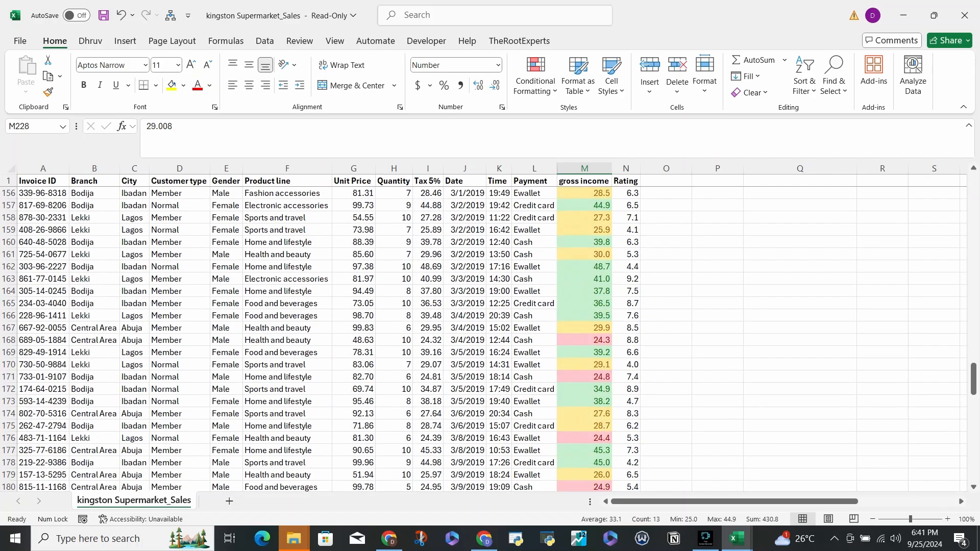
scroll(490, 337, "down", 5)
scroll(490, 337, "up", 20)
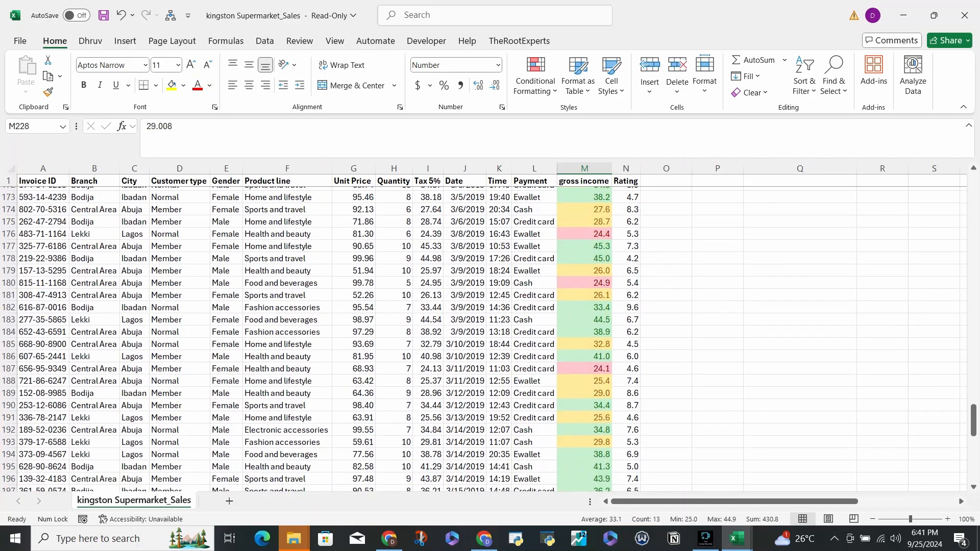
scroll(490, 337, "up", 20)
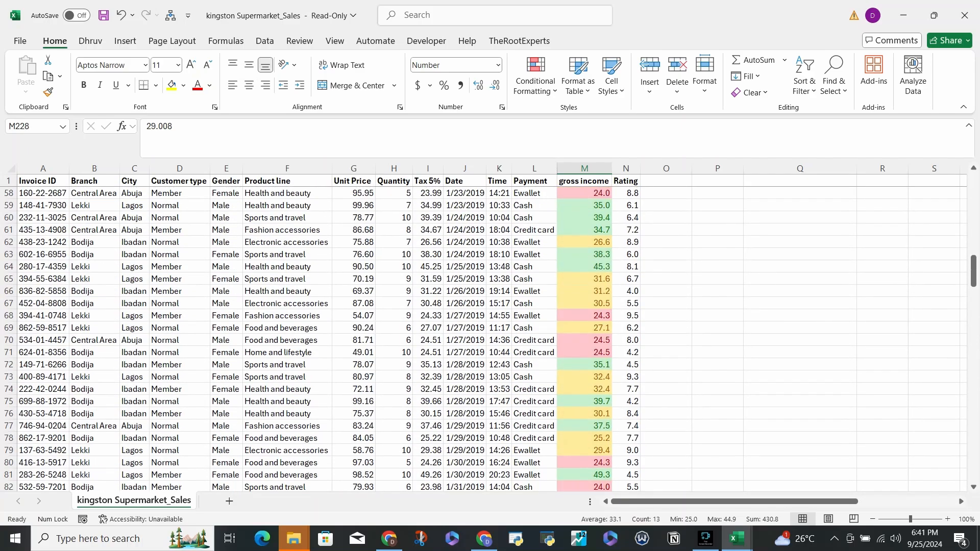
- Select all gross income values from M2 down to M228
left_click(585, 193)
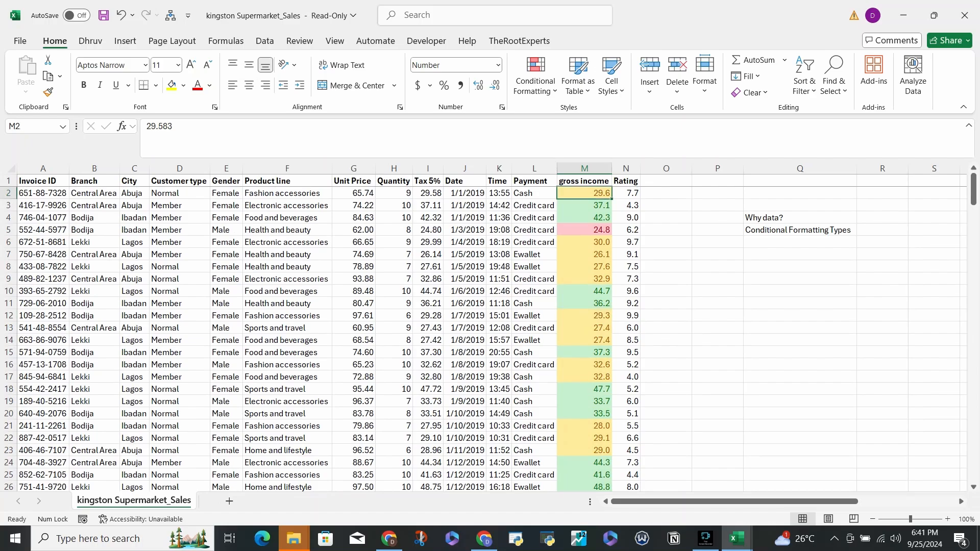
left_click_drag(585, 193, 587, 451)
scroll(490, 336, "down", 16)
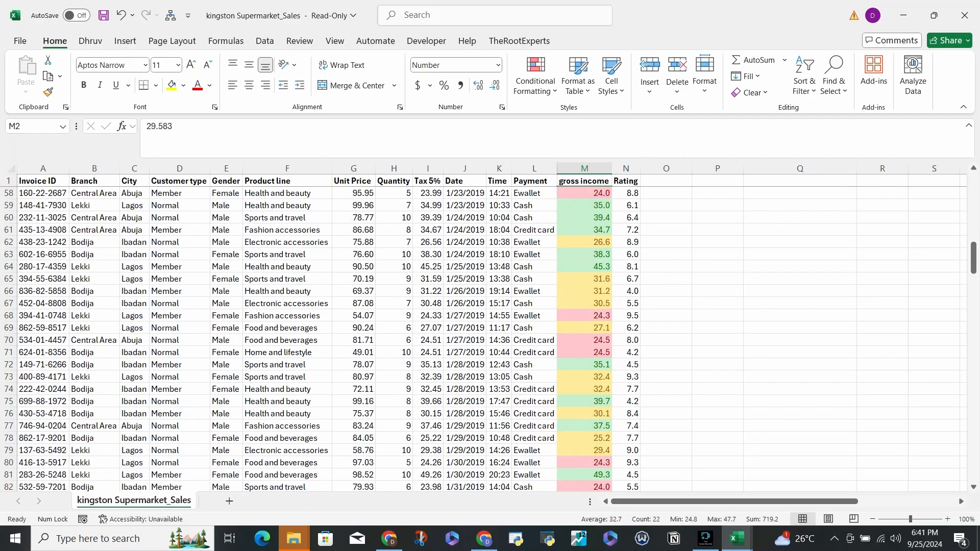
scroll(490, 337, "up", 16)
left_click(585, 194)
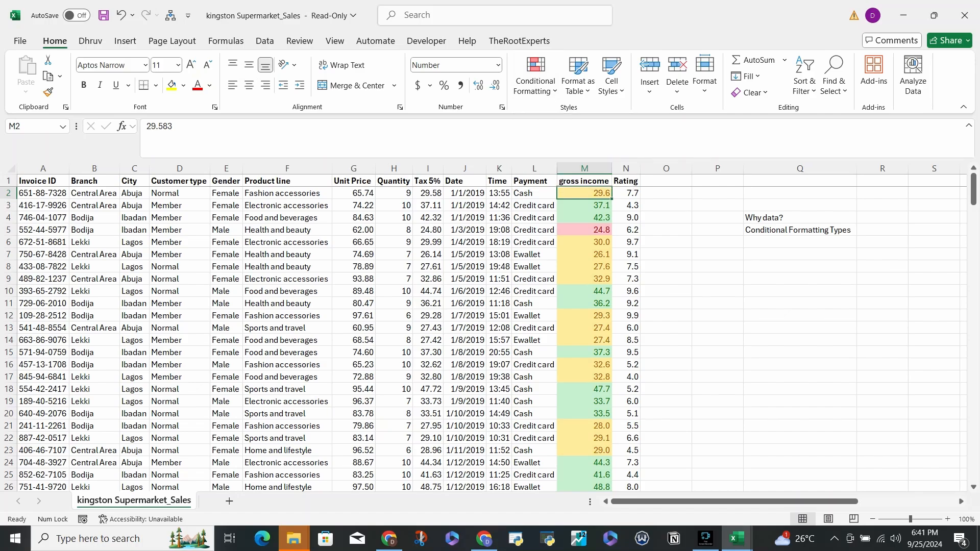
key("ctrl+shift+Down")
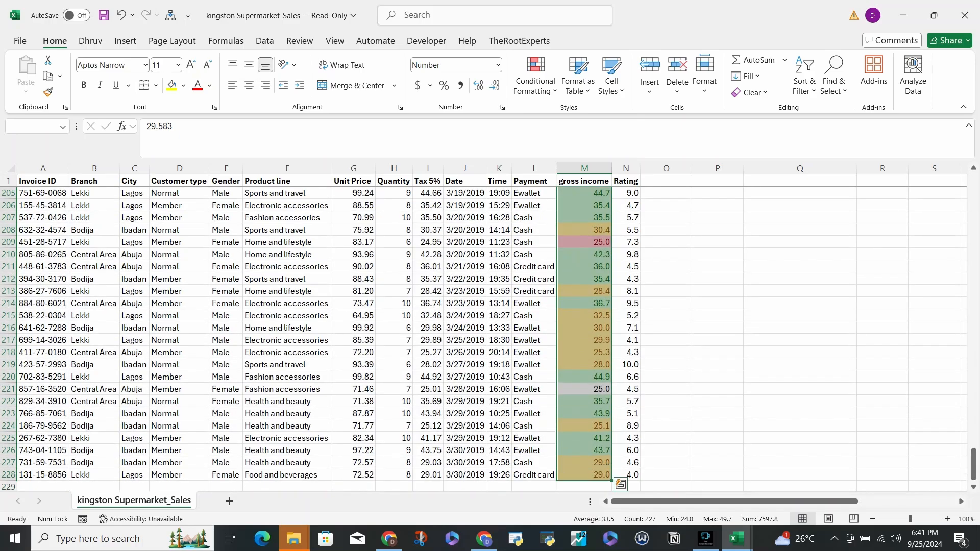
left_click(535, 81)
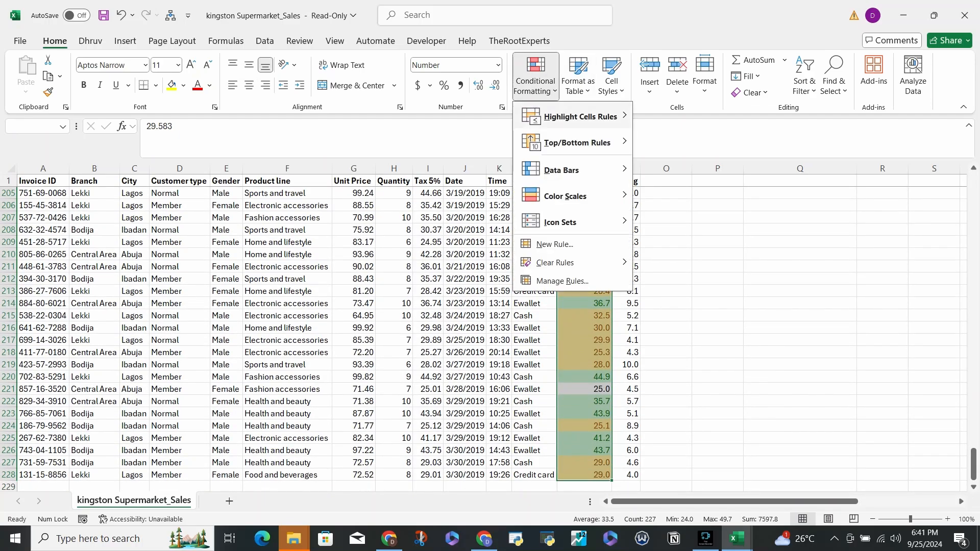
mouse_move(581, 116)
left_click(689, 116)
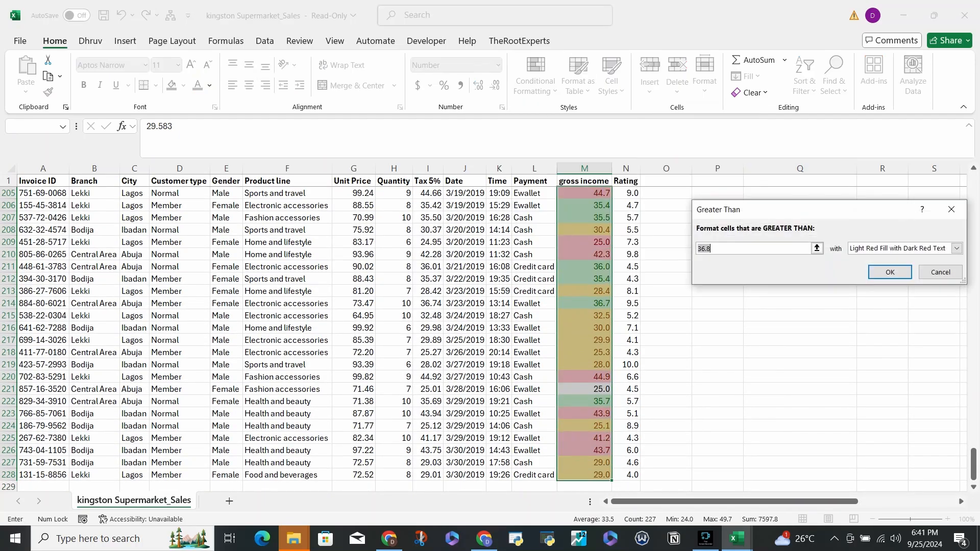
left_click(951, 209)
- Clear the conditional formatting rules from the selected gross income cells and deselect the column
left_click(536, 80)
mouse_move(581, 116)
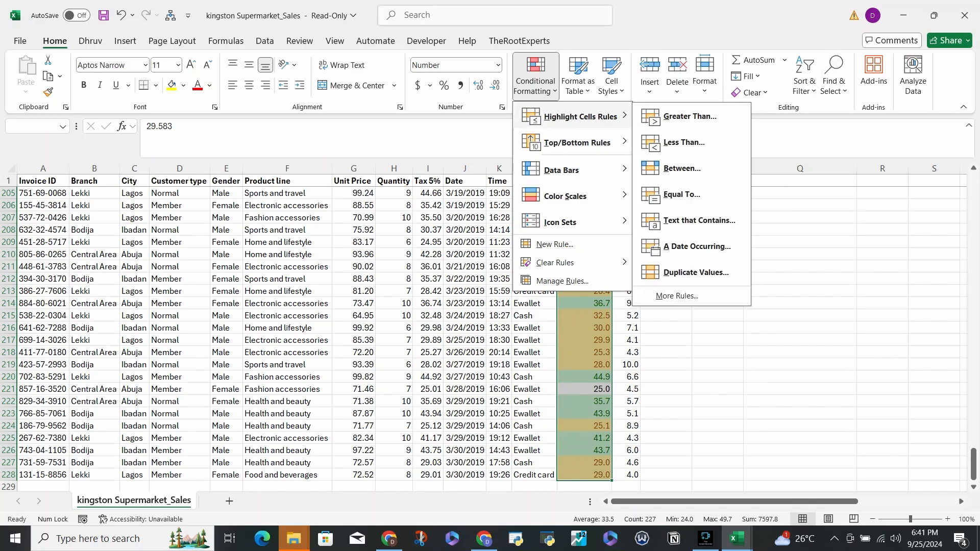
mouse_move(555, 262)
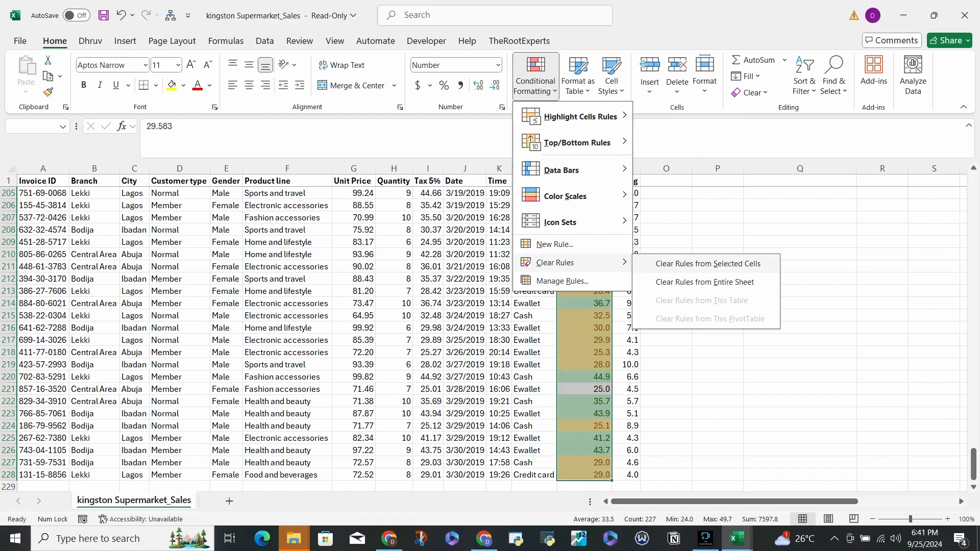
left_click(708, 264)
left_click(534, 279)
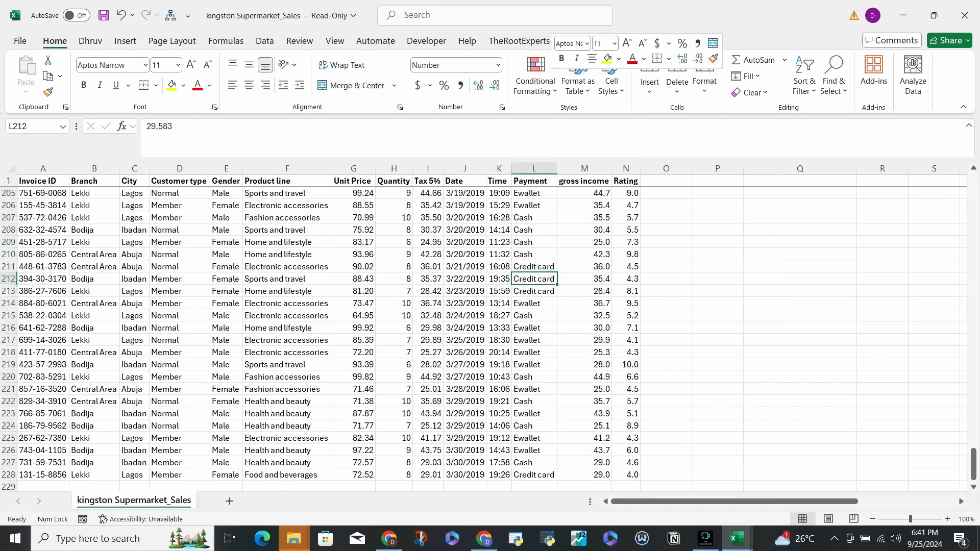
- Select all Rating values from N2 down to N228
scroll(552, 279, "up", 9)
left_click(541, 254)
left_click(577, 254)
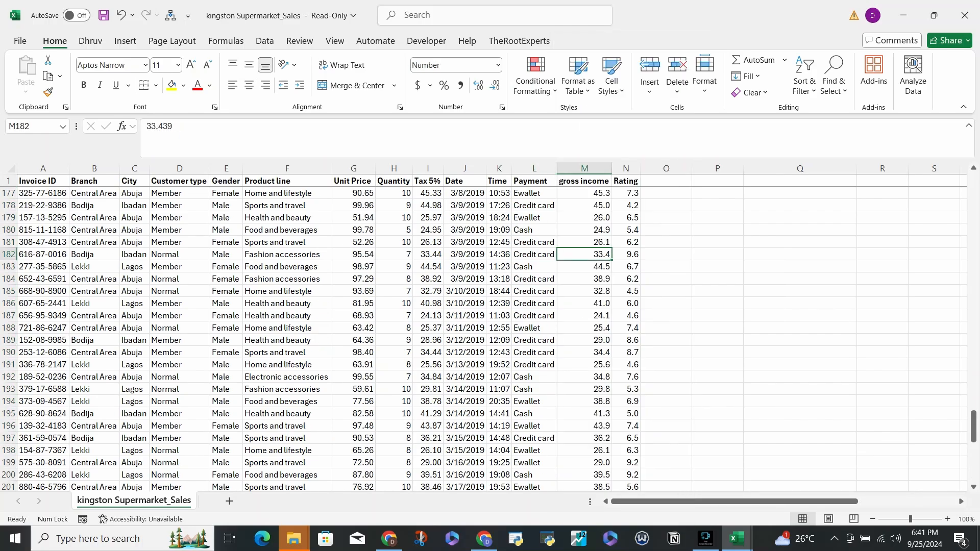
key("ctrl+Up")
key("Down")
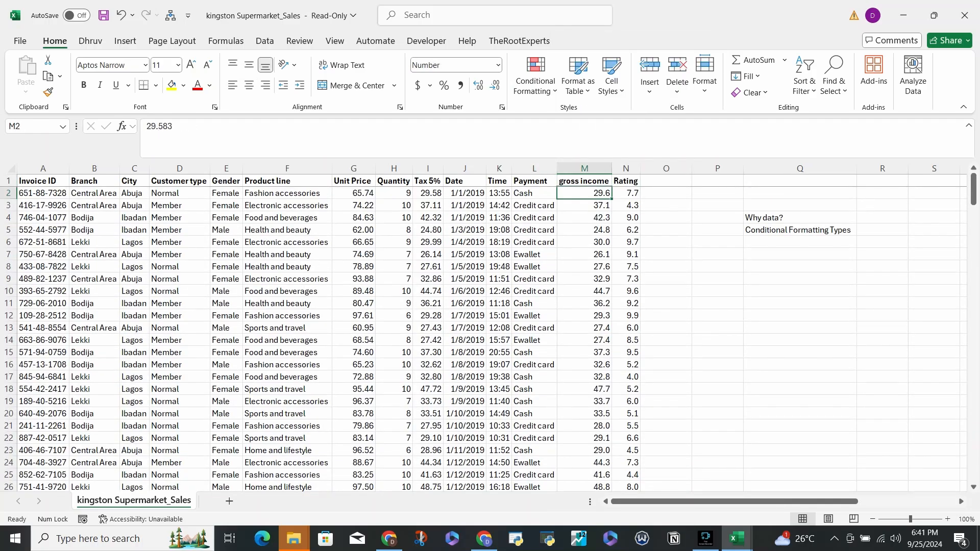
left_click(626, 194)
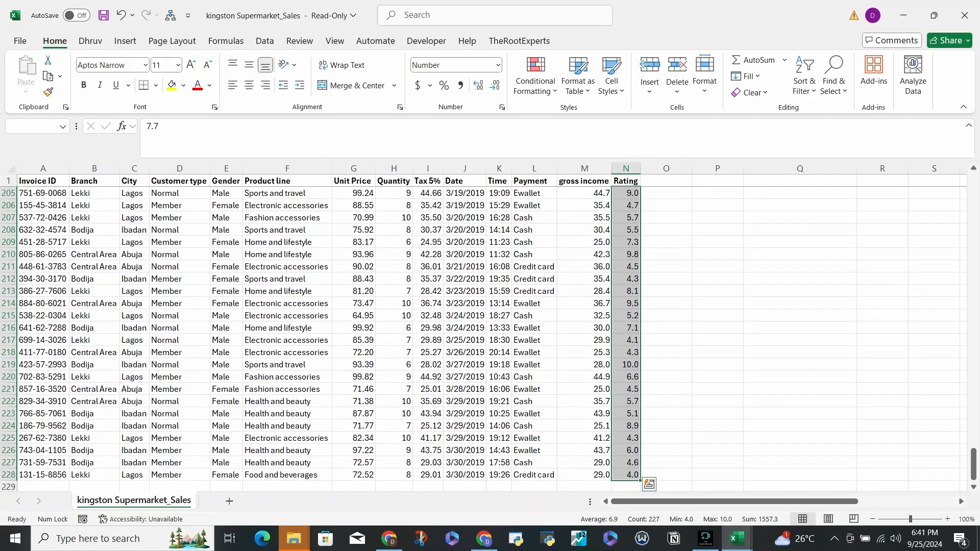
scroll(626, 326, "up", 20)
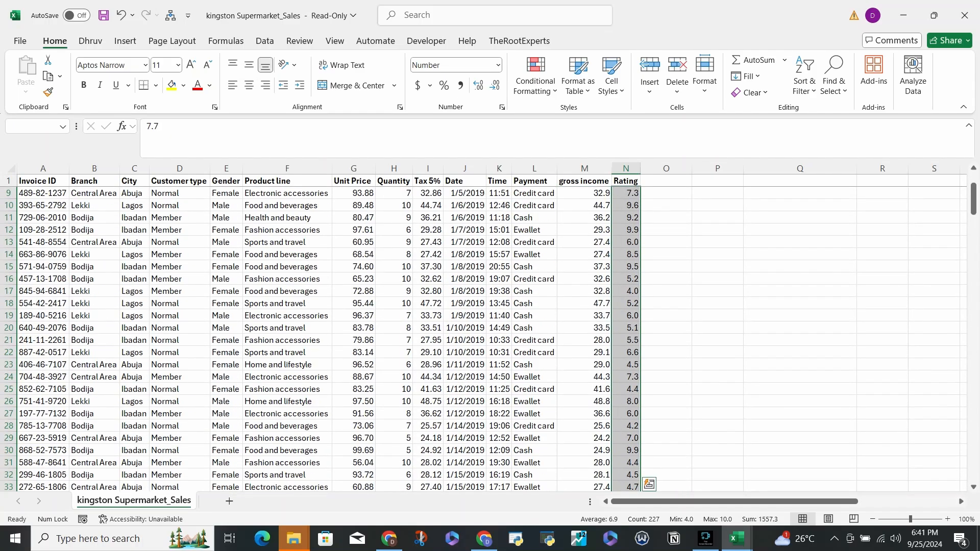
- Highlight duplicate values in the selected Rating cells using the Light Red Fill format
left_click(536, 76)
mouse_move(580, 116)
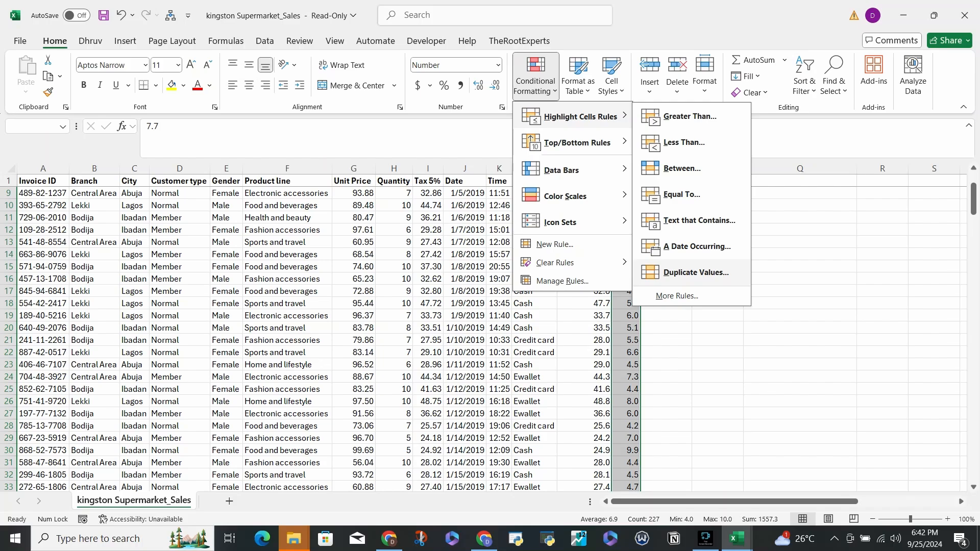
left_click(695, 272)
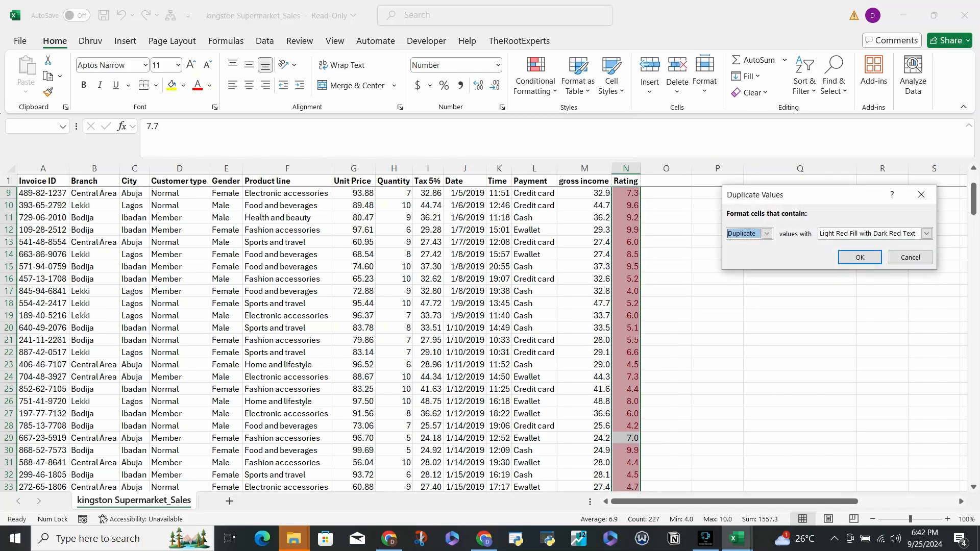
left_click(927, 233)
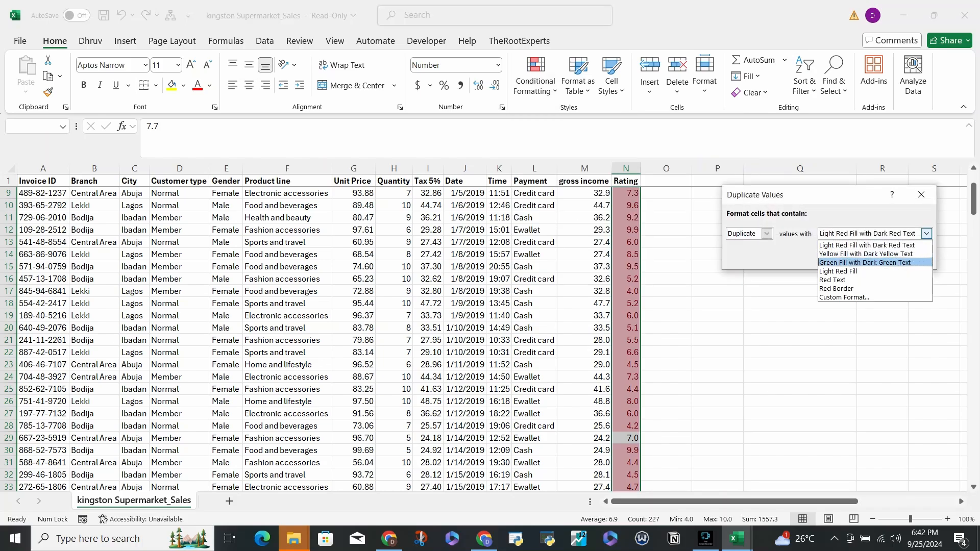
key("Down")
key("Down")
key("Down")
key("Return")
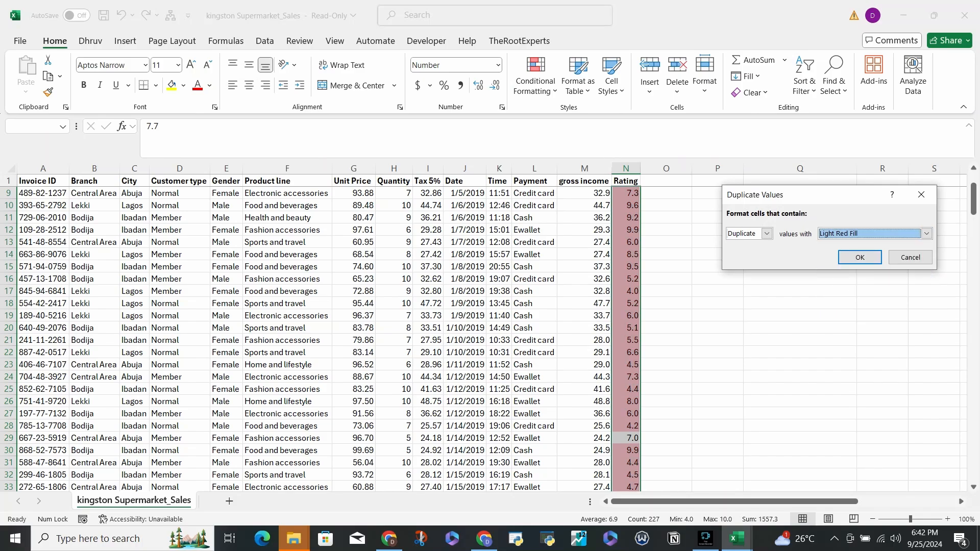
key("Return")
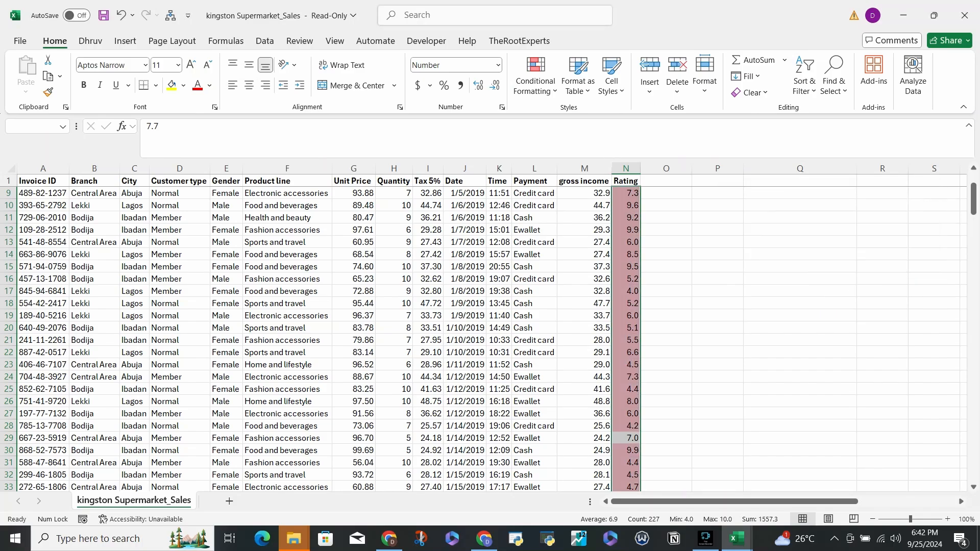
- Check the highlighted ratings, reselect N2 down to N228 and clear the conditional formatting rules from those cells
scroll(490, 337, "down", 20)
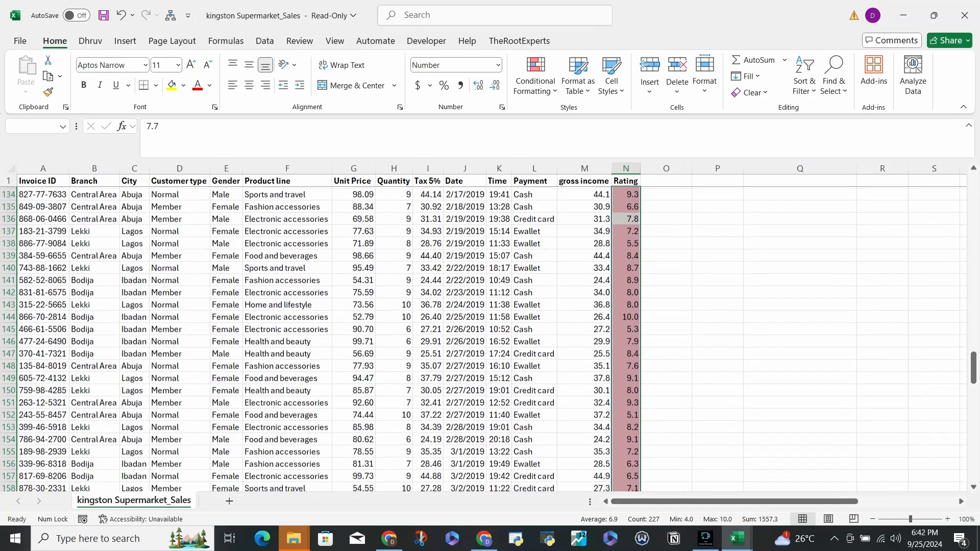
scroll(490, 337, "down", 13)
scroll(490, 337, "up", 8)
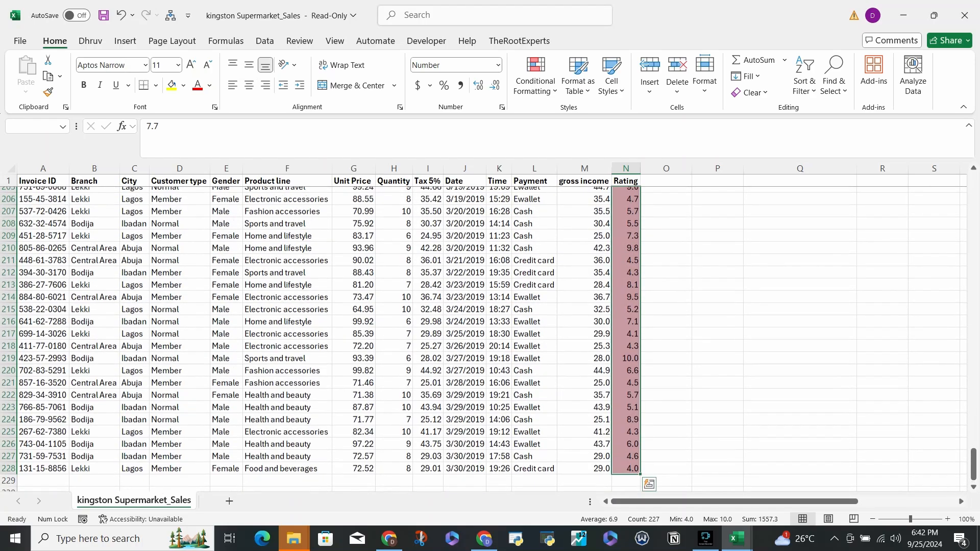
scroll(490, 337, "up", 20)
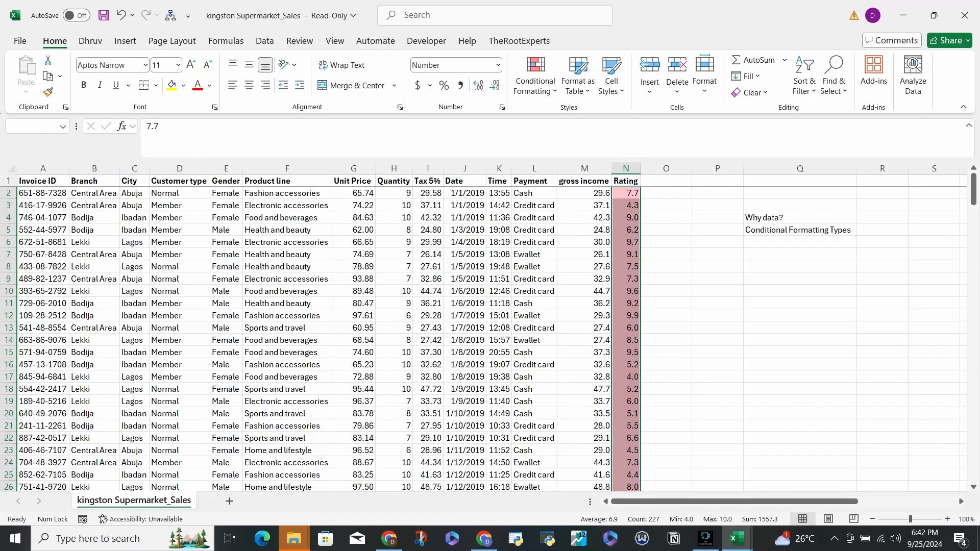
left_click(626, 194)
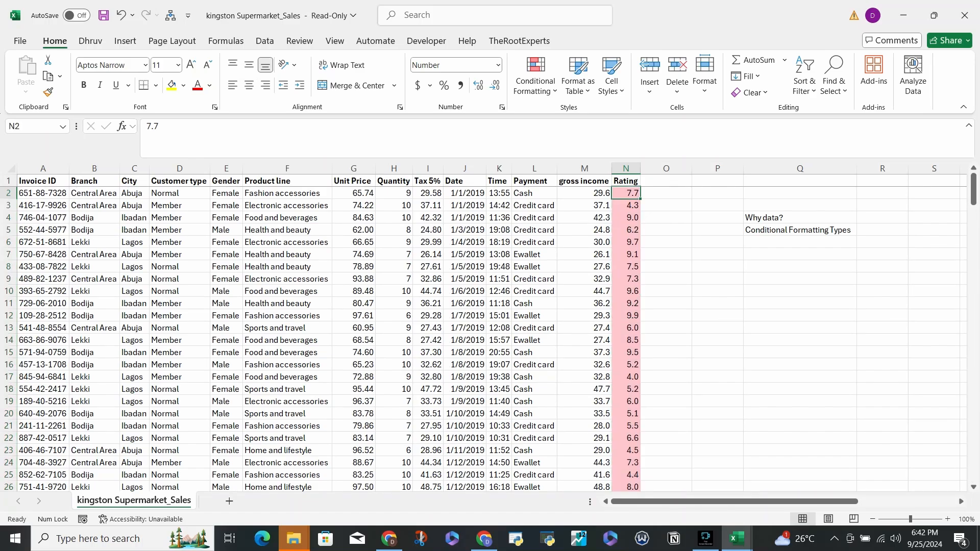
key("ctrl+shift+Down")
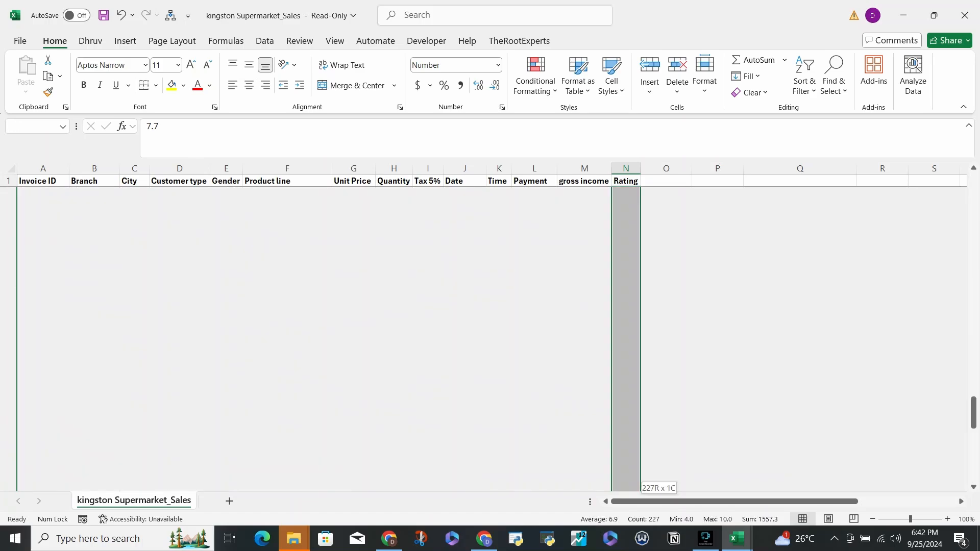
left_click(536, 74)
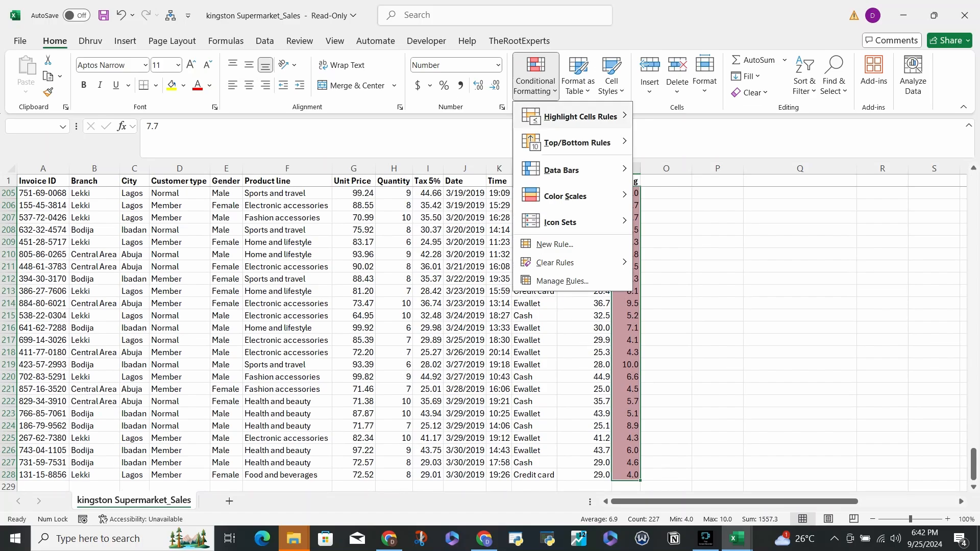
mouse_move(580, 142)
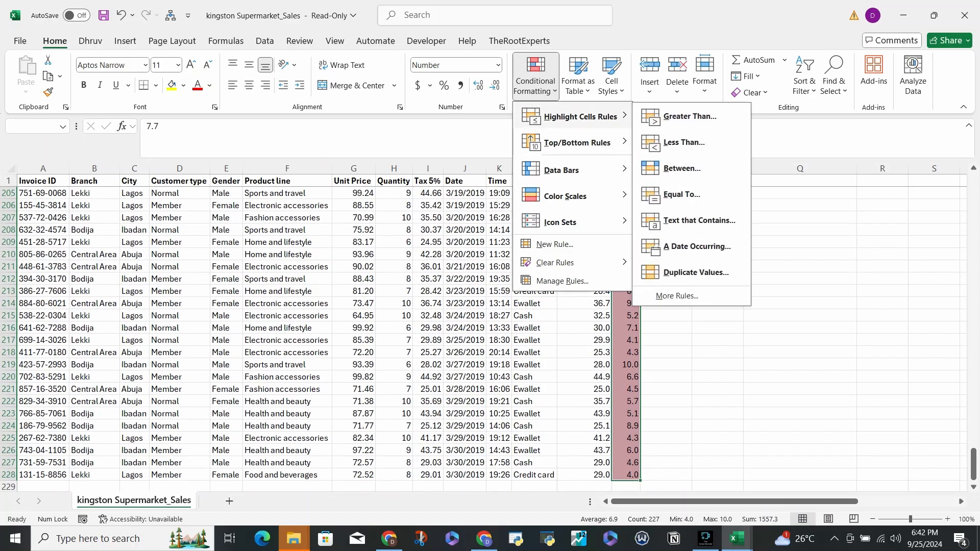
mouse_move(555, 263)
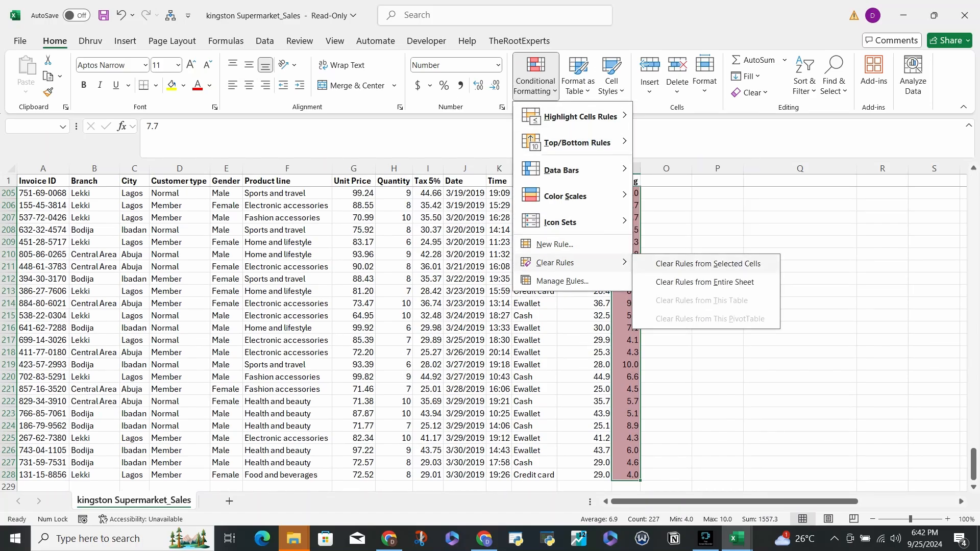
left_click(684, 263)
- Look at the additional Highlight Cells rule options for the Rating values and close the dialog without creating a rule
left_click(536, 74)
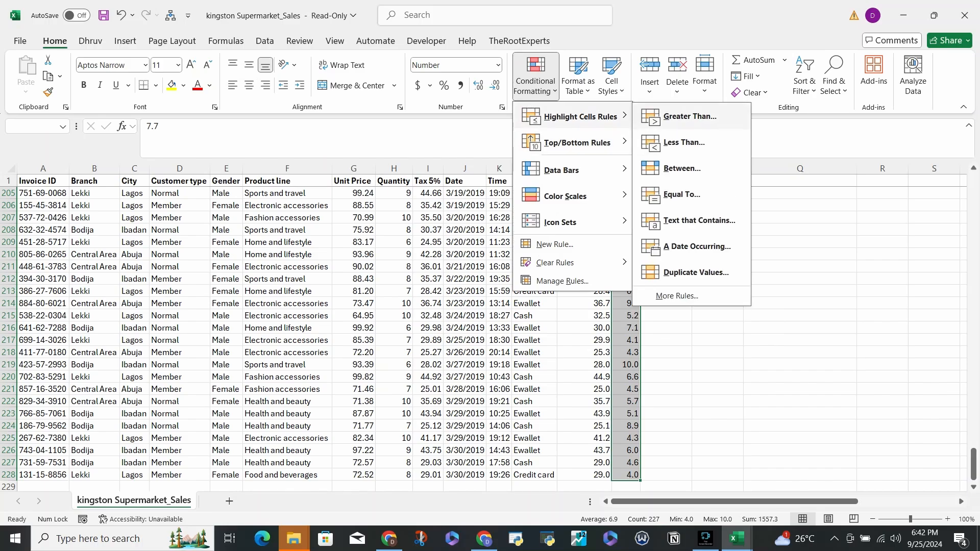
left_click(677, 296)
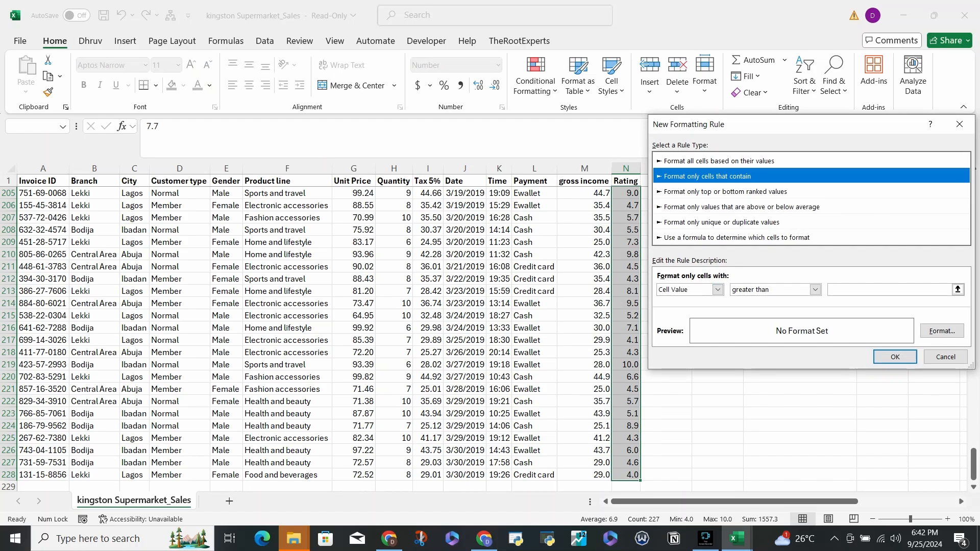
left_click_drag(811, 124, 761, 122)
left_click(909, 123)
scroll(490, 337, "up", 9)
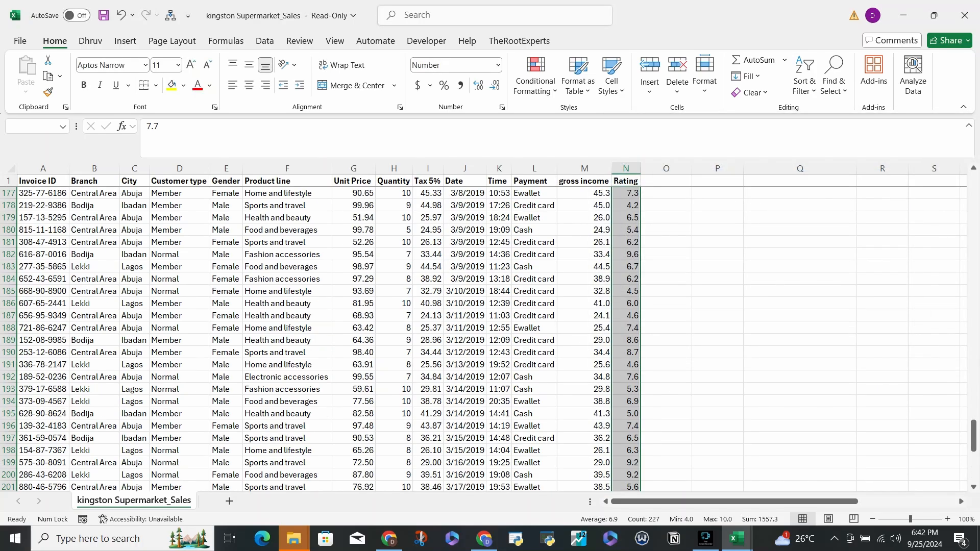
scroll(490, 337, "up", 20)
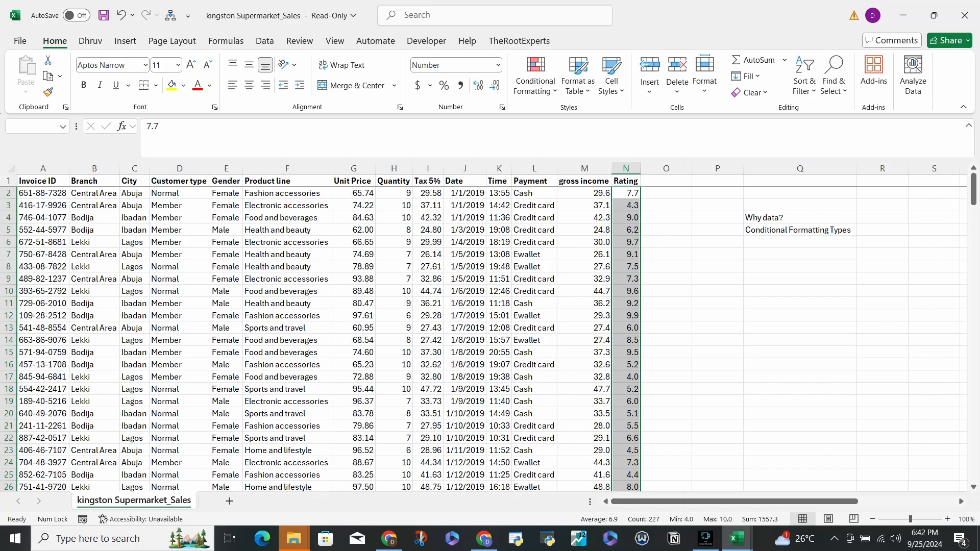
- Preview a Top 10 Items rule with Light Red Fill with Dark Red Text on the Rating values and cancel it
left_click(536, 76)
mouse_move(581, 117)
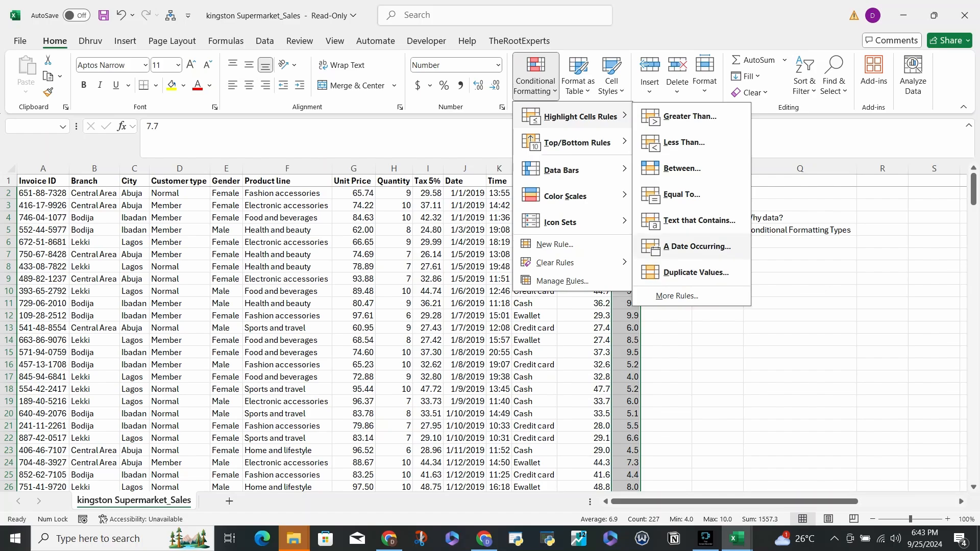
mouse_move(576, 143)
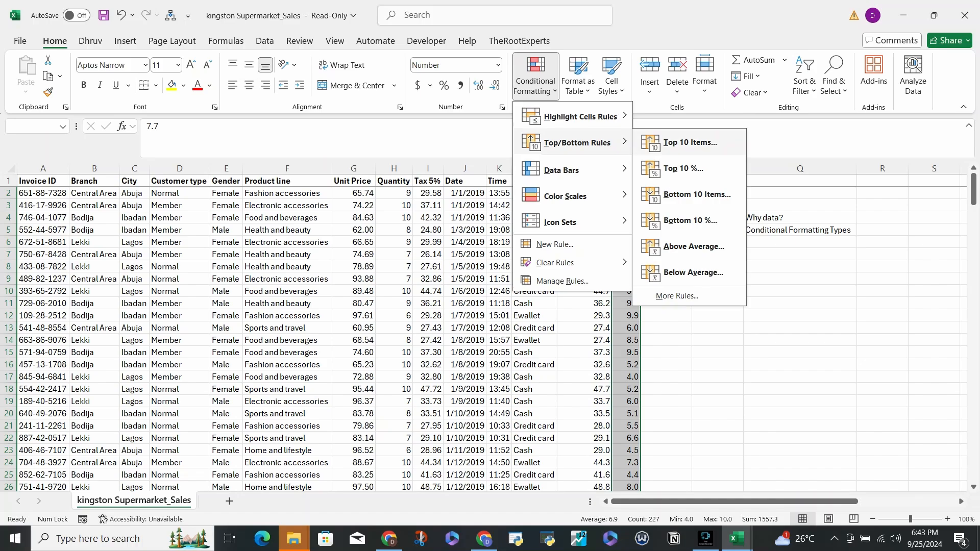
left_click(689, 142)
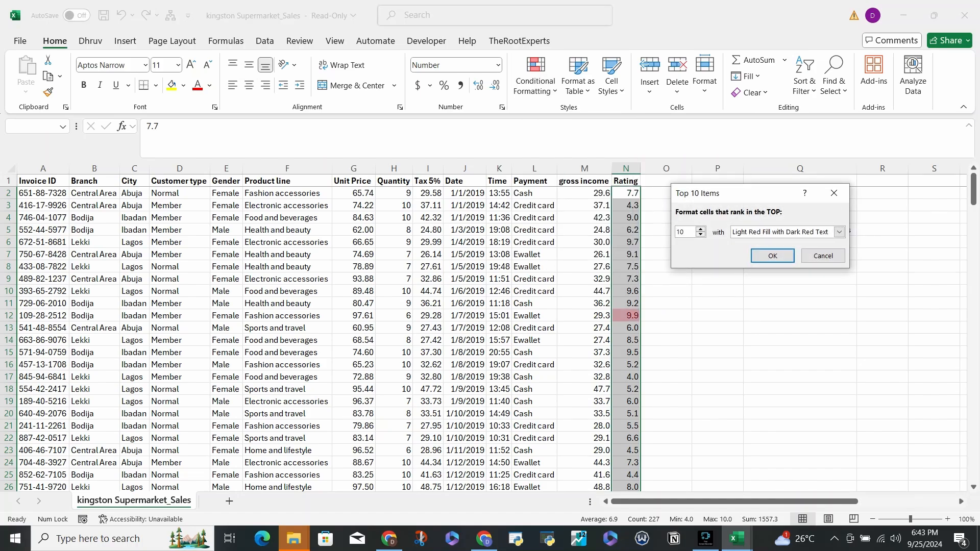
left_click(834, 193)
left_click(535, 81)
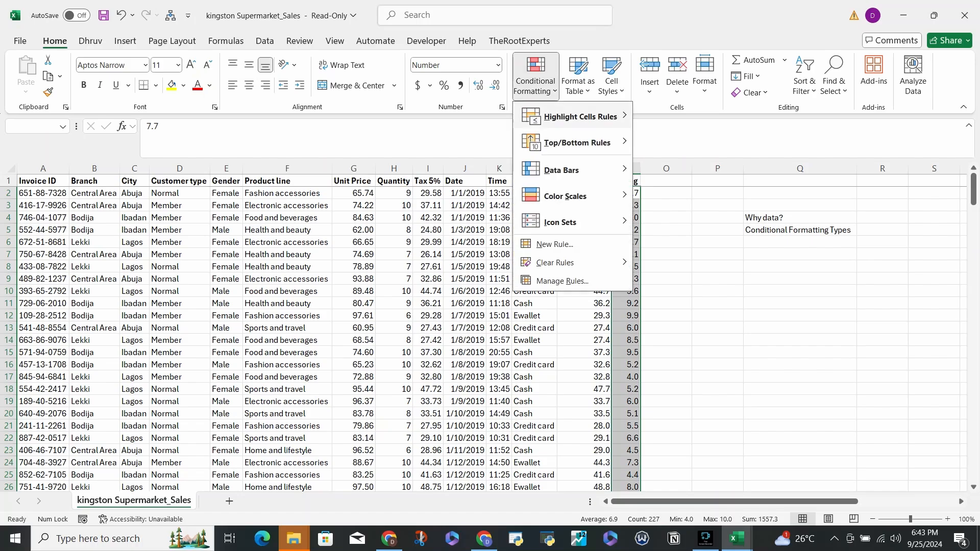
mouse_move(577, 142)
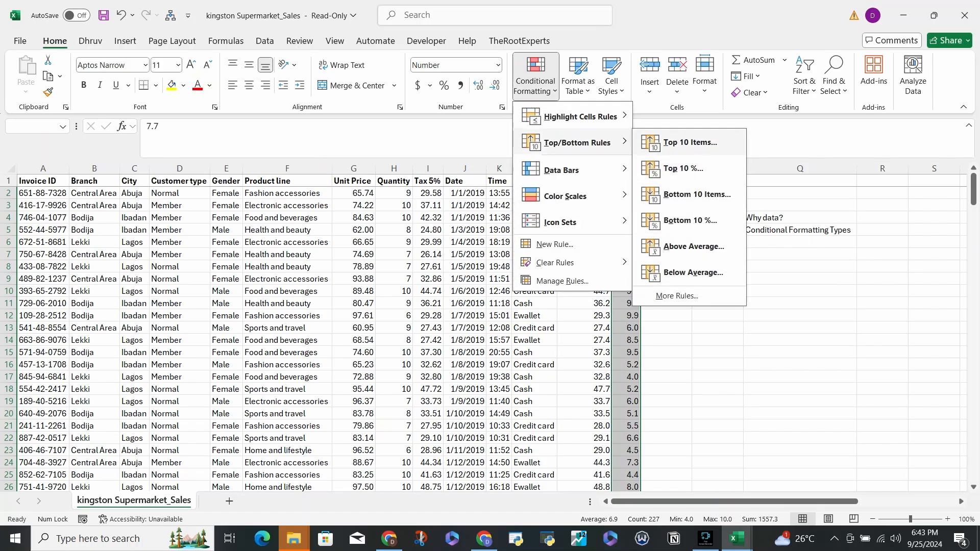
mouse_move(561, 170)
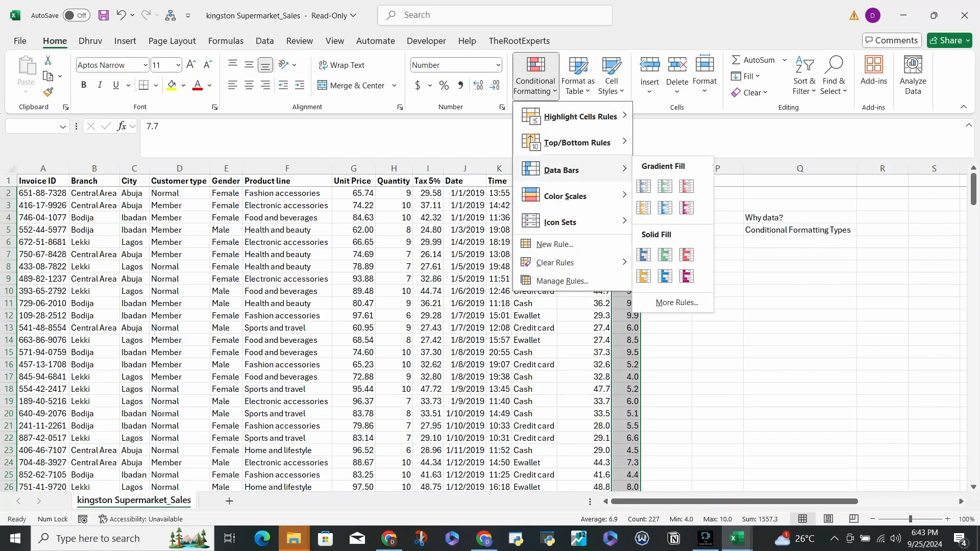
key("Escape")
key("Escape")
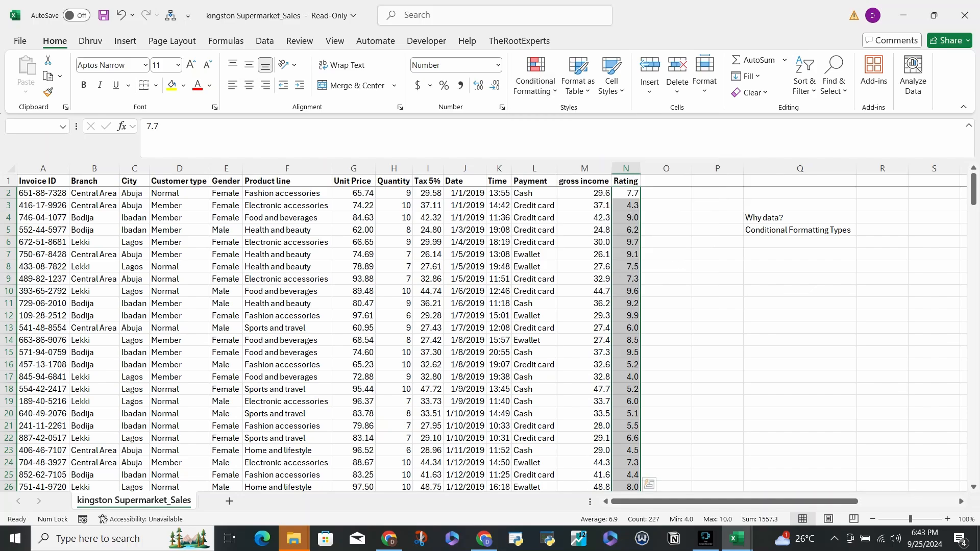
- Apply the green-yellow-red color scale to the Rating values and check it down the column
left_click(535, 76)
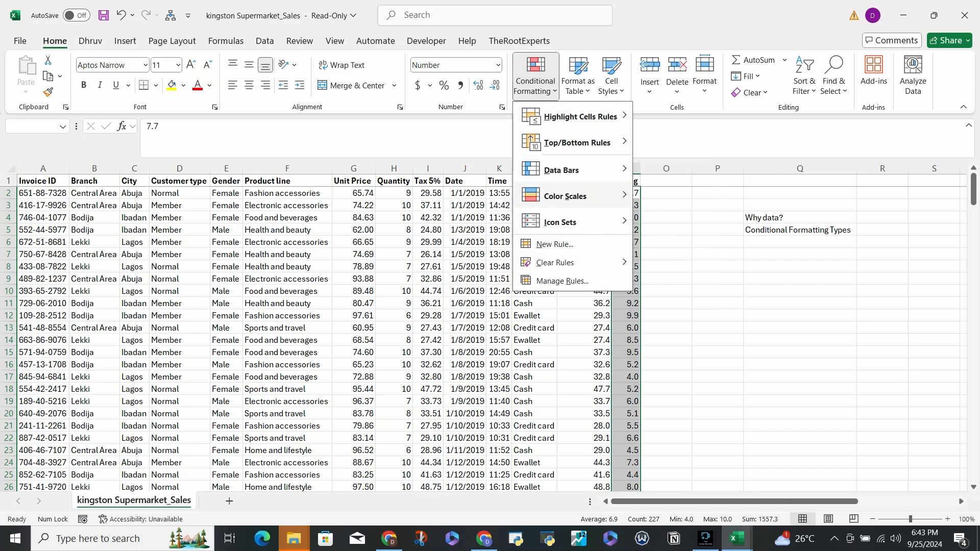
mouse_move(565, 196)
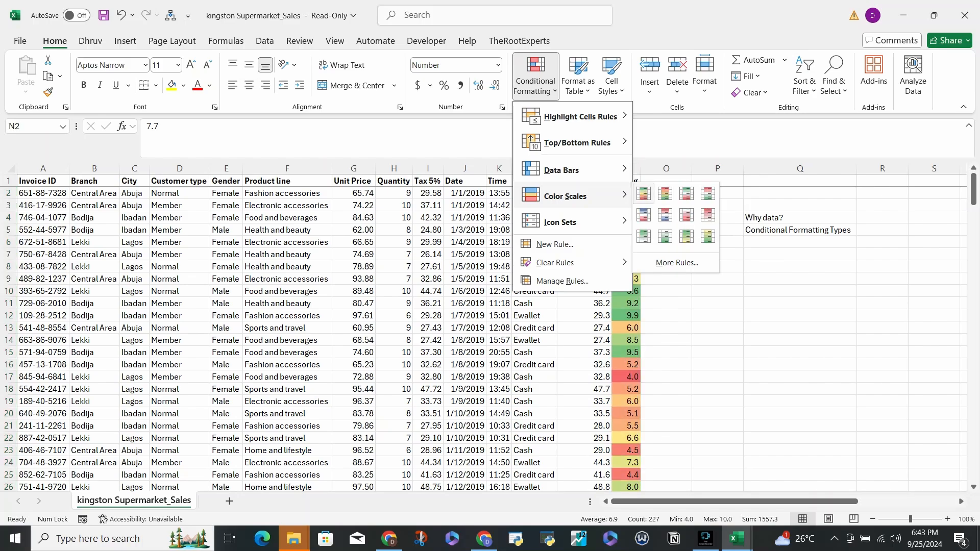
left_click(644, 194)
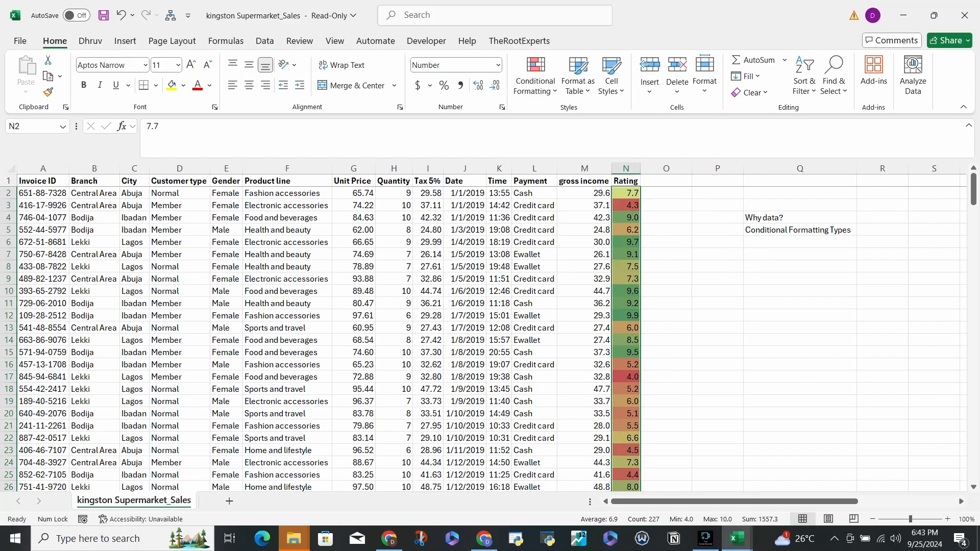
scroll(492, 339, "down", 20)
scroll(492, 339, "up", 5)
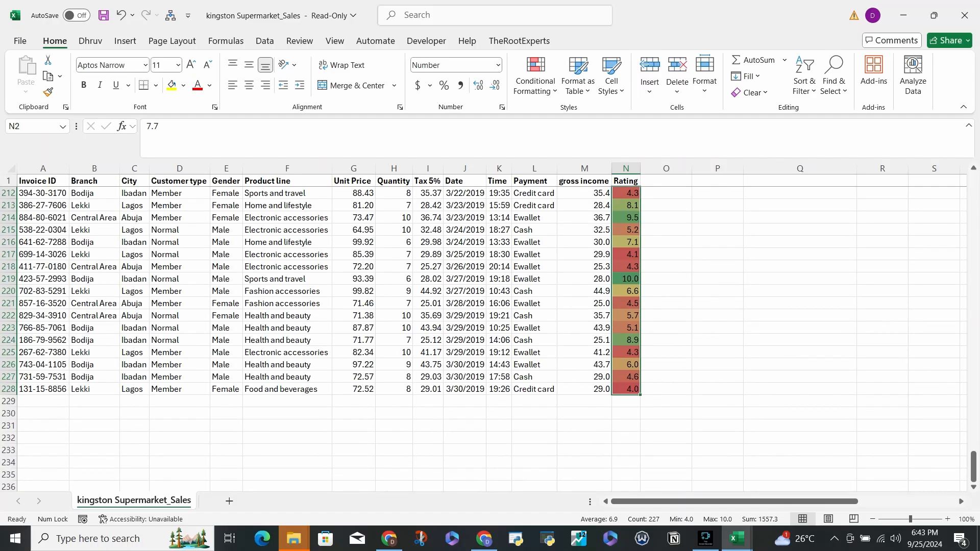
- Examine the color scale on individual ratings, comparing cell N66, cell N58 and cells N59 to N60
scroll(492, 339, "up", 20)
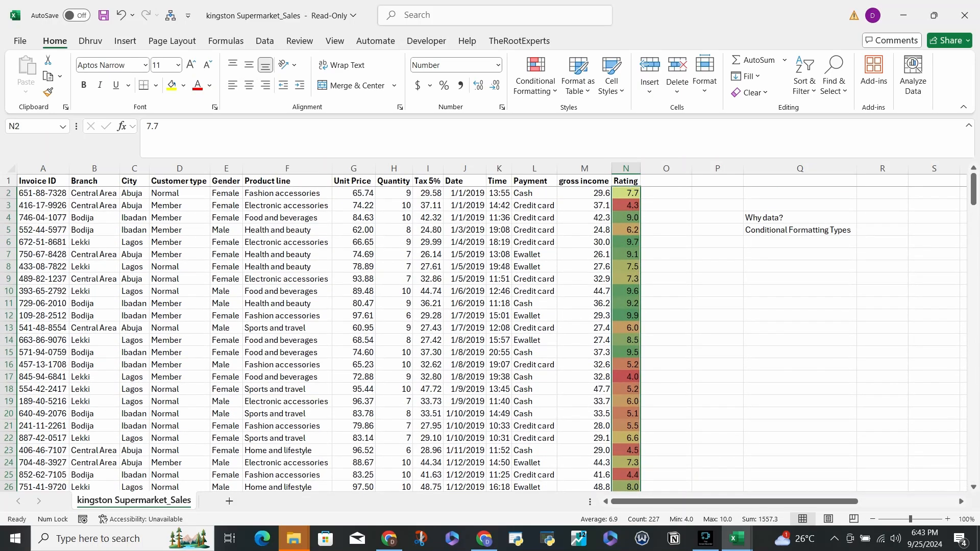
left_click(666, 206)
scroll(492, 337, "down", 20)
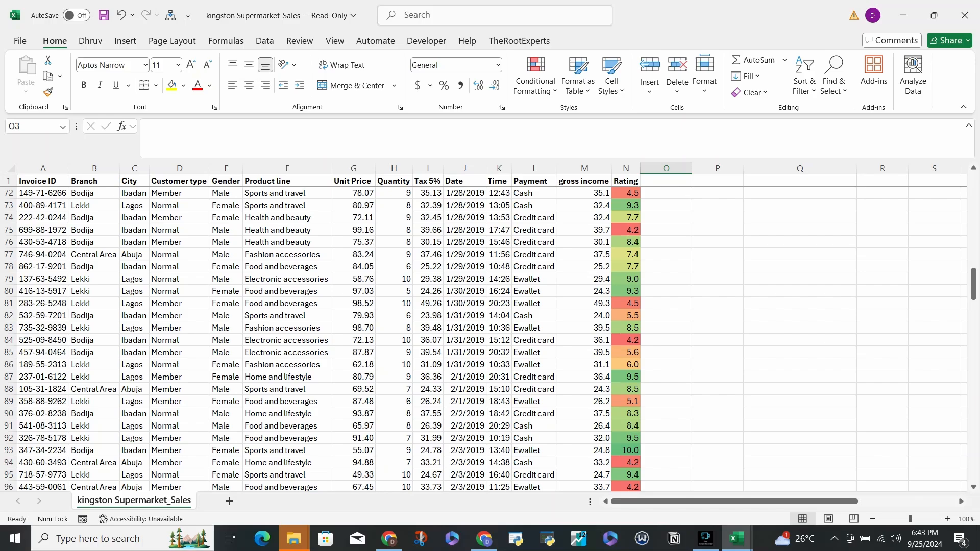
scroll(492, 337, "up", 5)
left_click(626, 292)
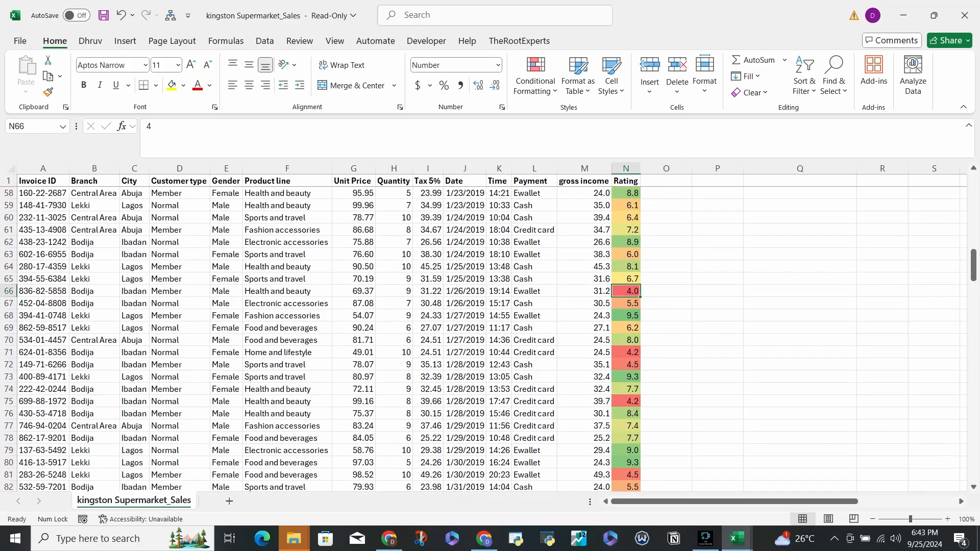
left_click(626, 193)
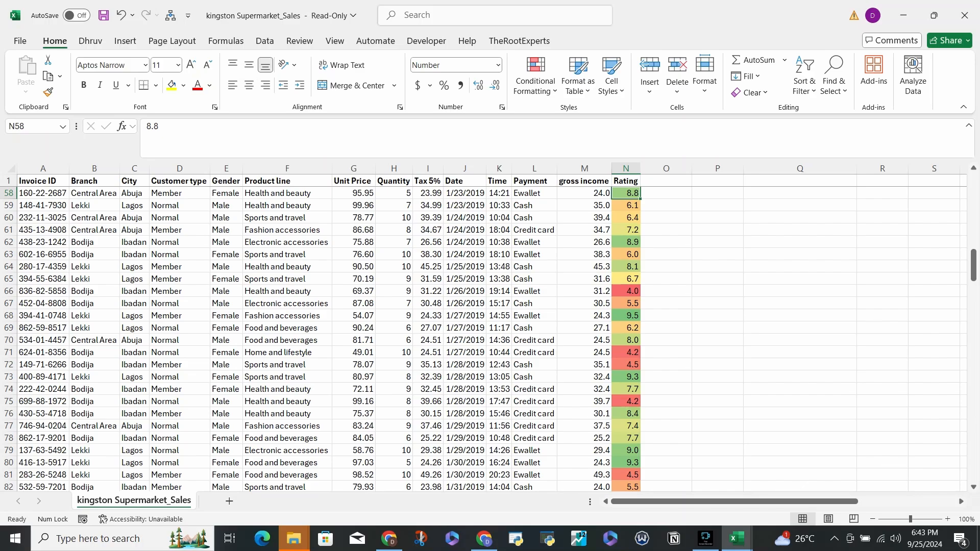
mouse_move(625, 206)
left_mouse_down()
mouse_move(626, 230)
mouse_move(626, 205)
left_mouse_up()
left_click(666, 229)
left_click(625, 218)
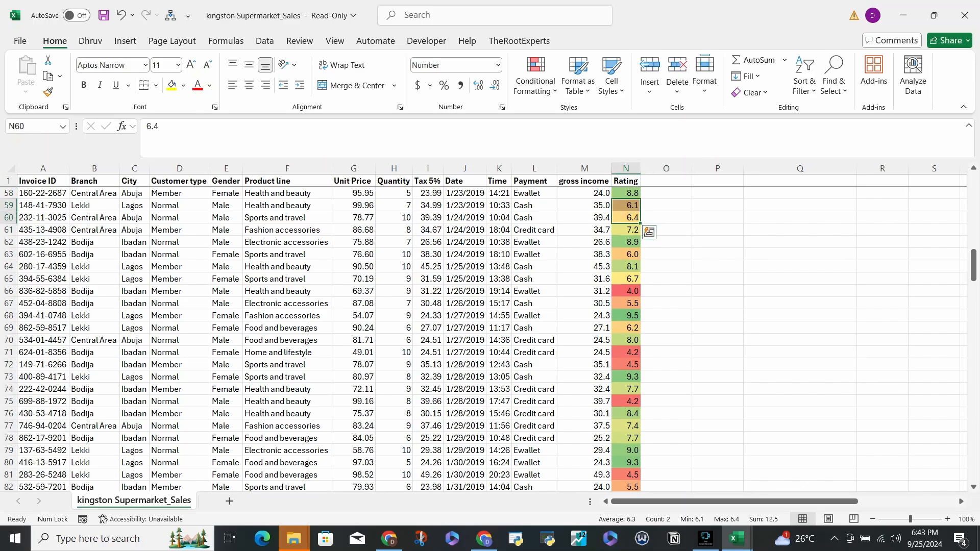
- Review the color scale shading along the whole Rating column down to its last row, 228
scroll(626, 205, "down", 18)
scroll(490, 332, "down", 20)
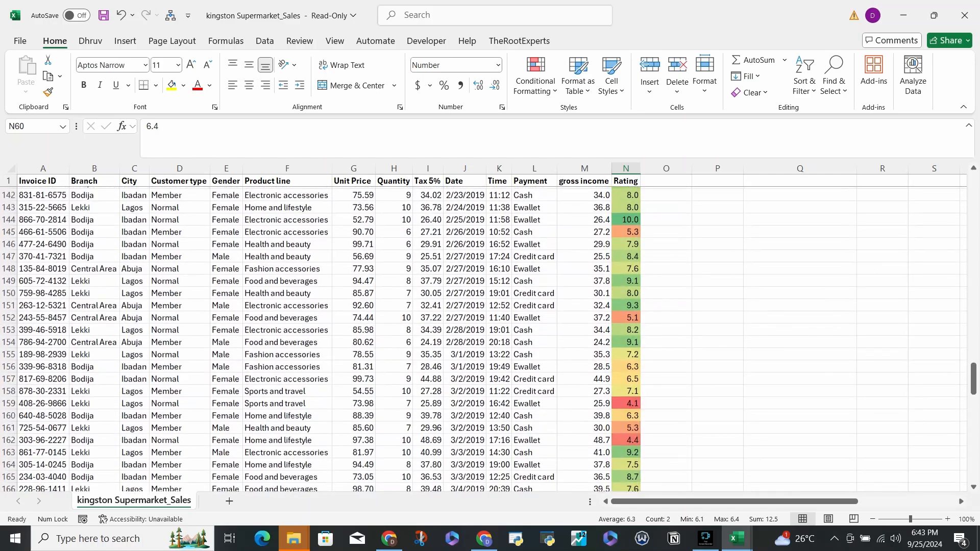
scroll(490, 331, "up", 14)
scroll(490, 332, "up", 20)
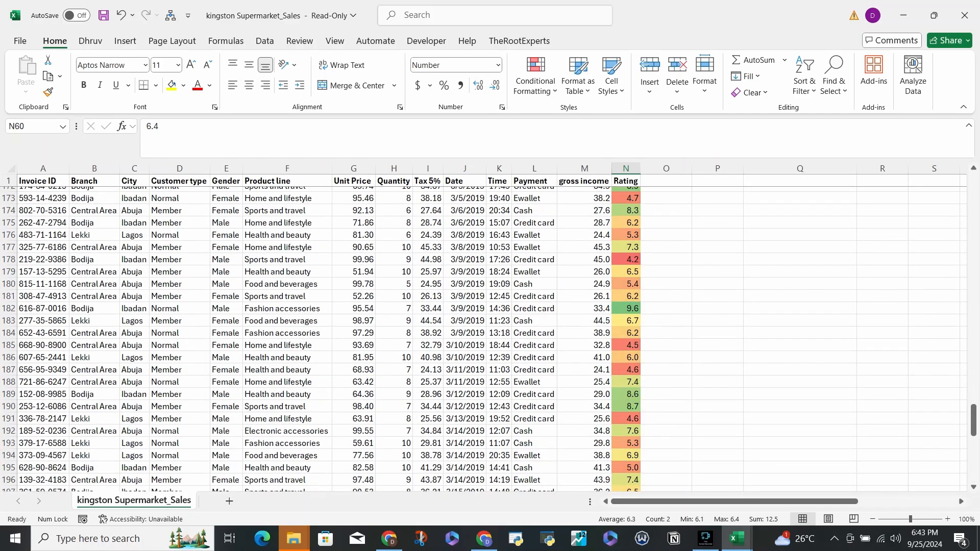
scroll(490, 332, "up", 15)
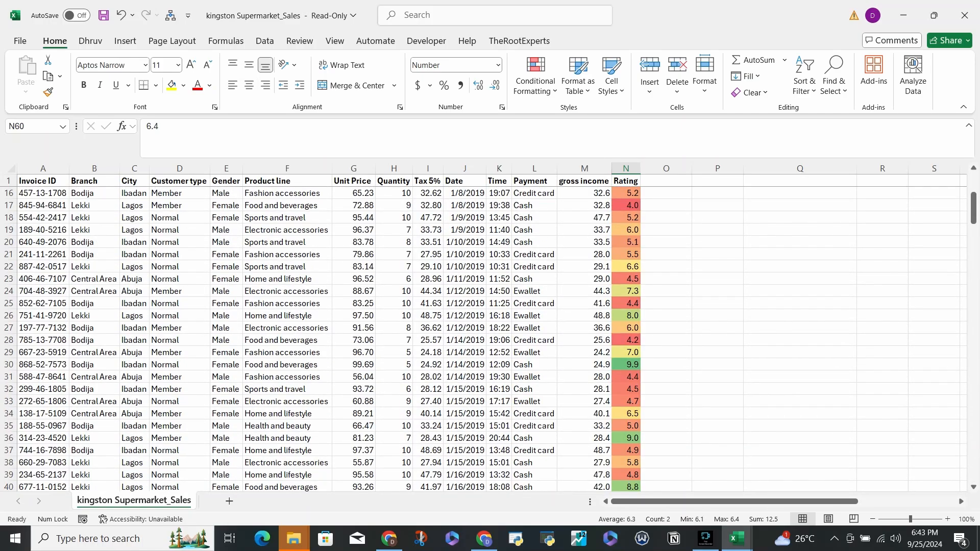
scroll(490, 332, "down", 20)
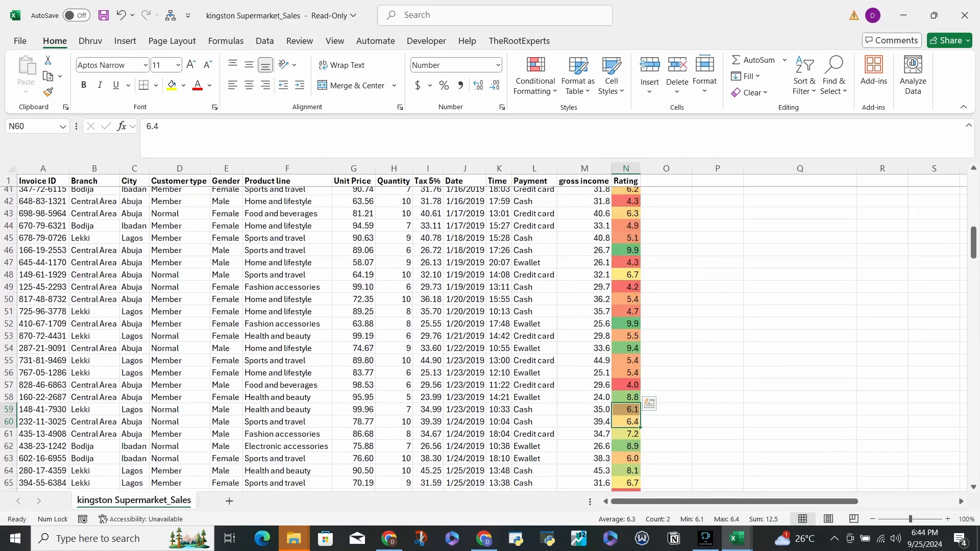
scroll(490, 331, "down", 20)
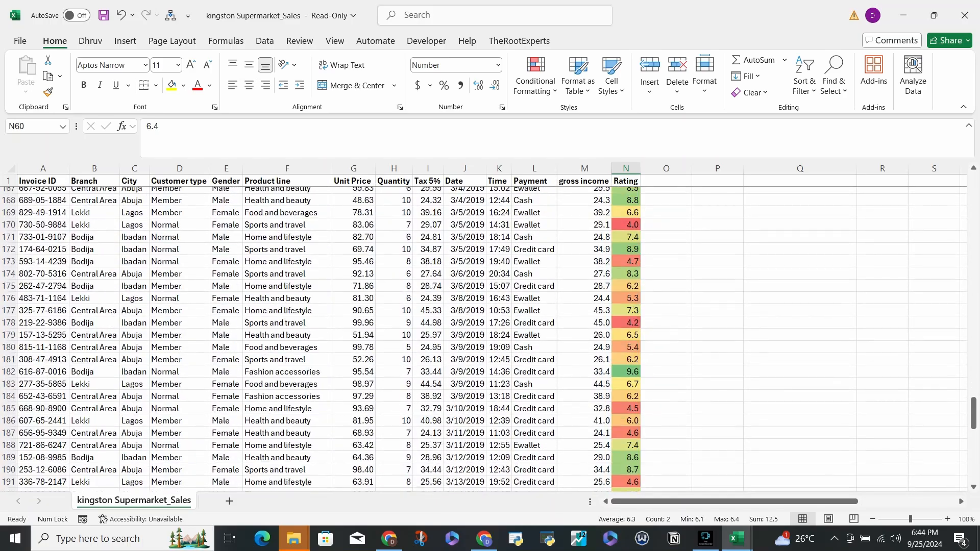
scroll(490, 332, "up", 9)
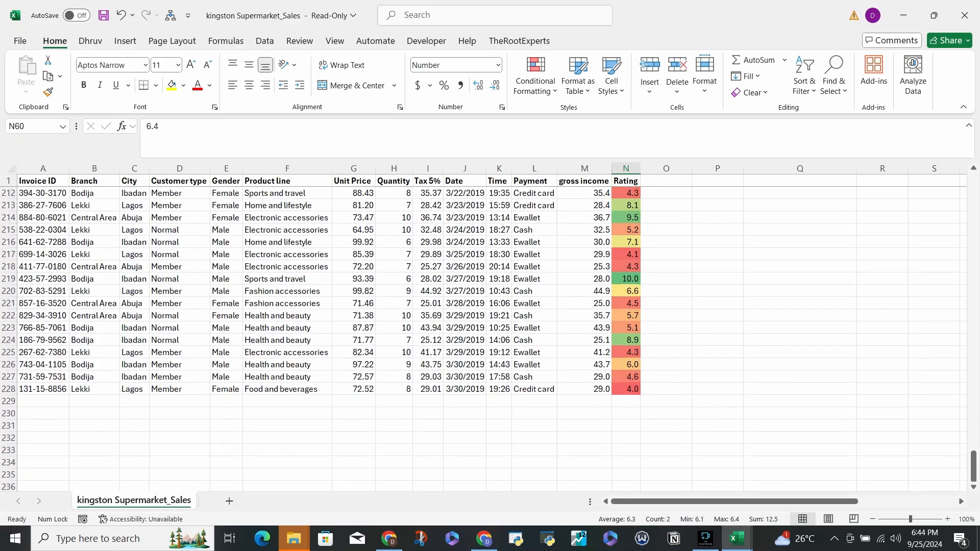
- Examine blocks of ratings in the lower and middle rows by selecting them, including N76 to N97
left_click_drag(626, 278, 626, 462)
scroll(626, 463, "up", 14)
left_click_drag(626, 193, 626, 464)
left_click_drag(626, 266, 626, 316)
scroll(626, 315, "up", 19)
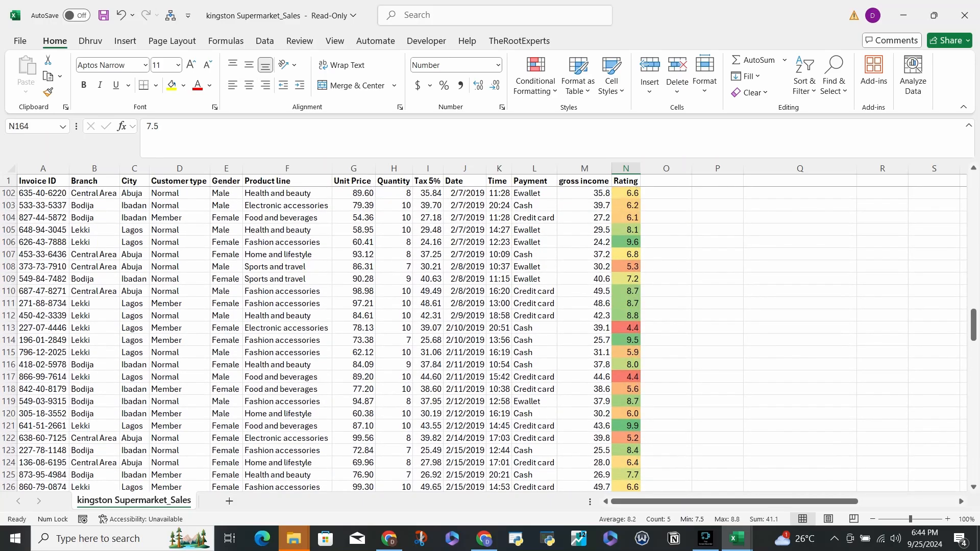
left_click(625, 340)
left_click_drag(626, 339, 626, 414)
scroll(626, 414, "up", 5)
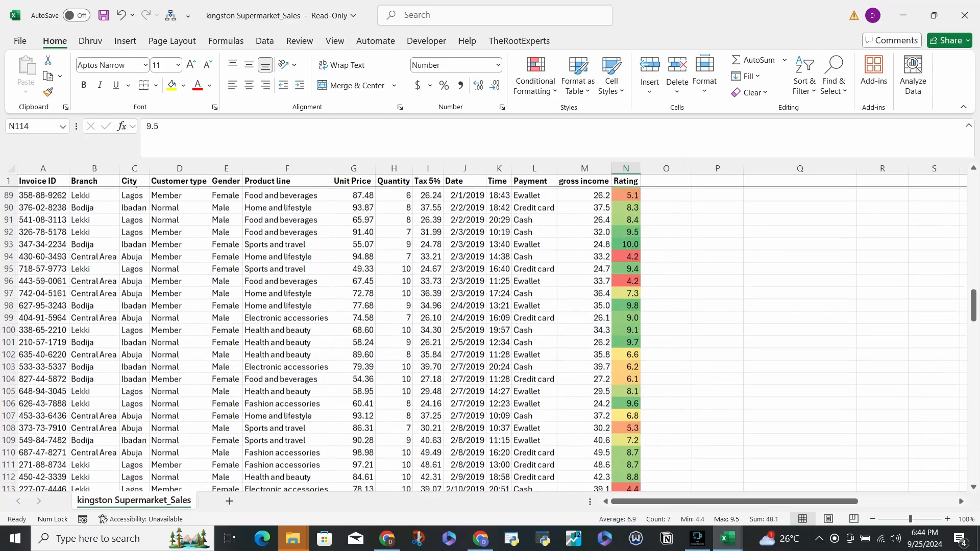
left_click_drag(626, 377, 626, 218)
scroll(625, 450, "up", 5)
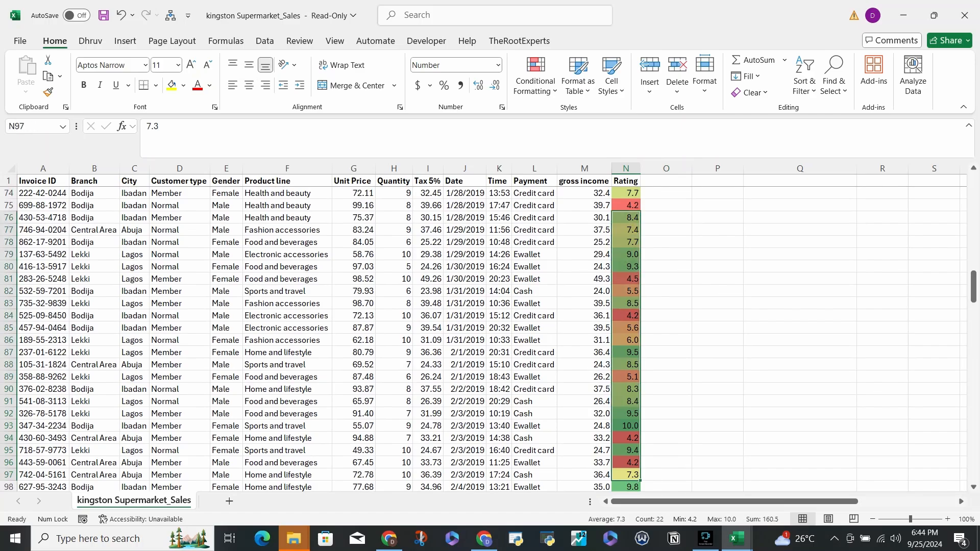
scroll(626, 217, "up", 5)
scroll(626, 218, "up", 14)
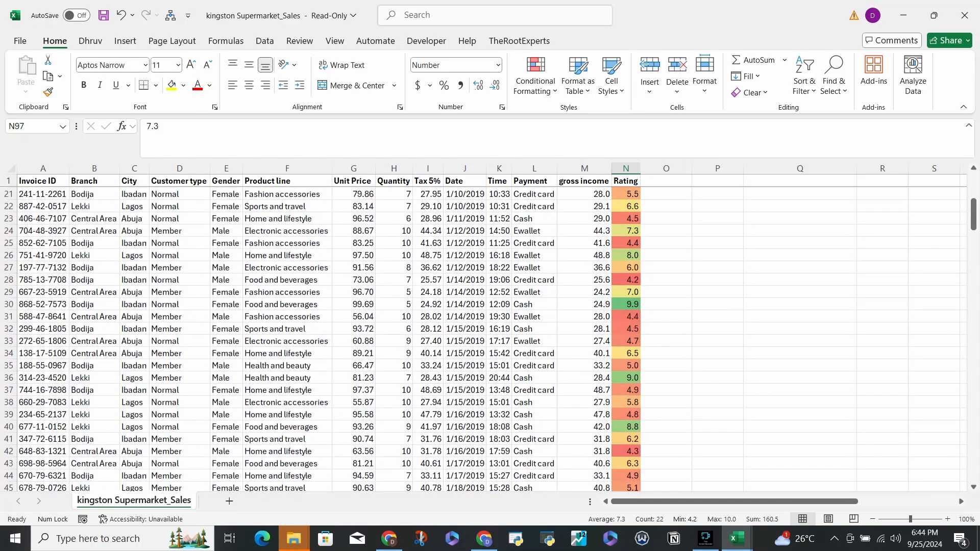
- Examine the ratings in N18 to N44 as a selection, clear the selection and recheck the column's shading
left_click_drag(626, 193, 626, 462)
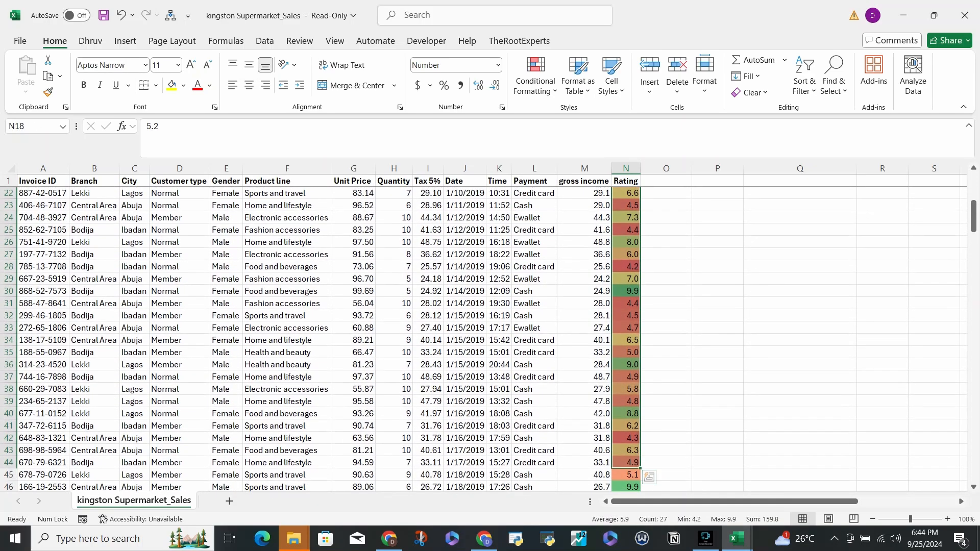
scroll(626, 462, "up", 7)
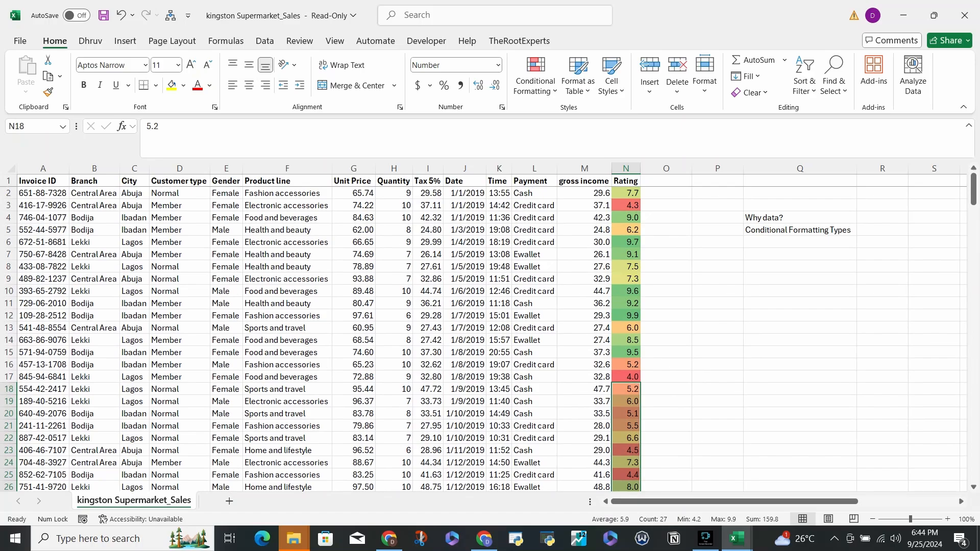
left_click(666, 205)
scroll(490, 336, "down", 20)
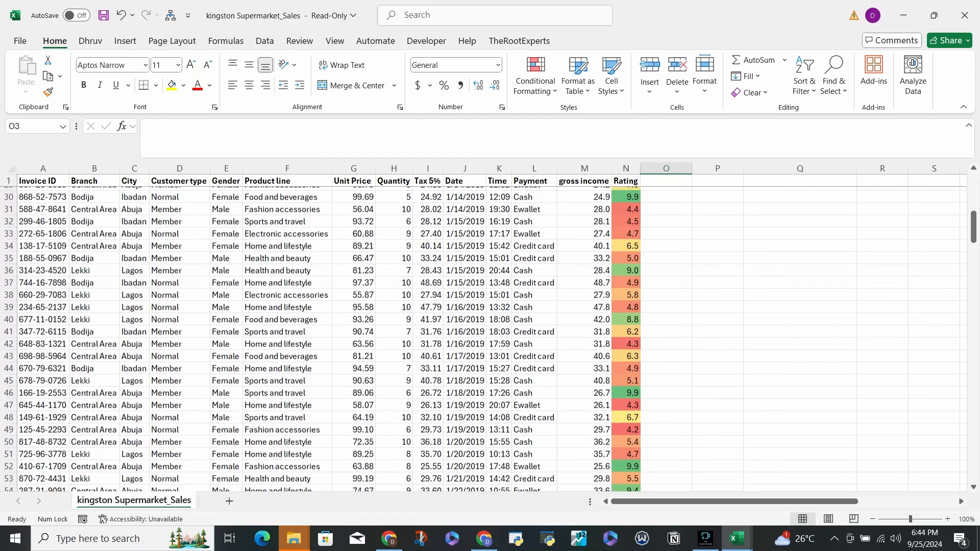
scroll(490, 337, "down", 8)
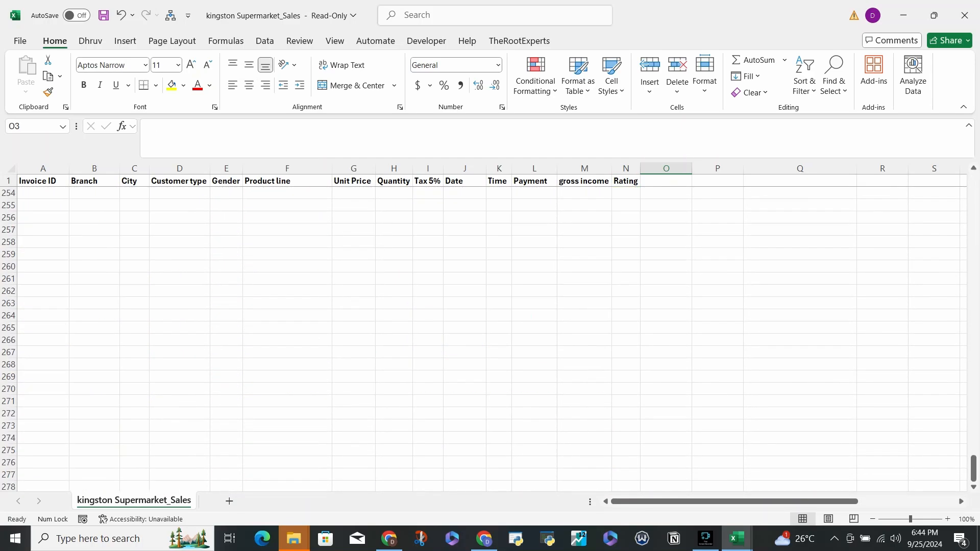
scroll(490, 337, "up", 20)
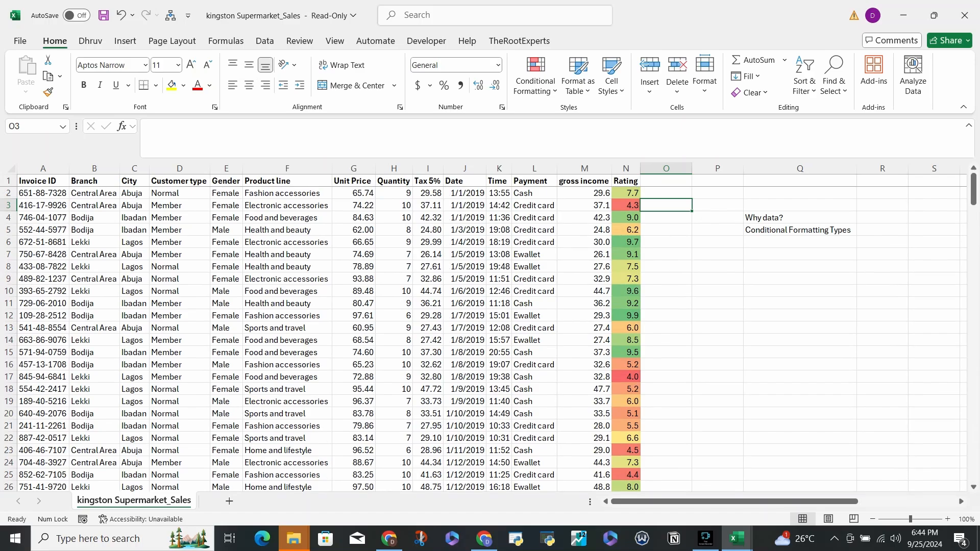
- Apply a custom 2-Color Scale to Rating cell N2, with dark blue for the lowest value and light blue for the highest
left_click(626, 169)
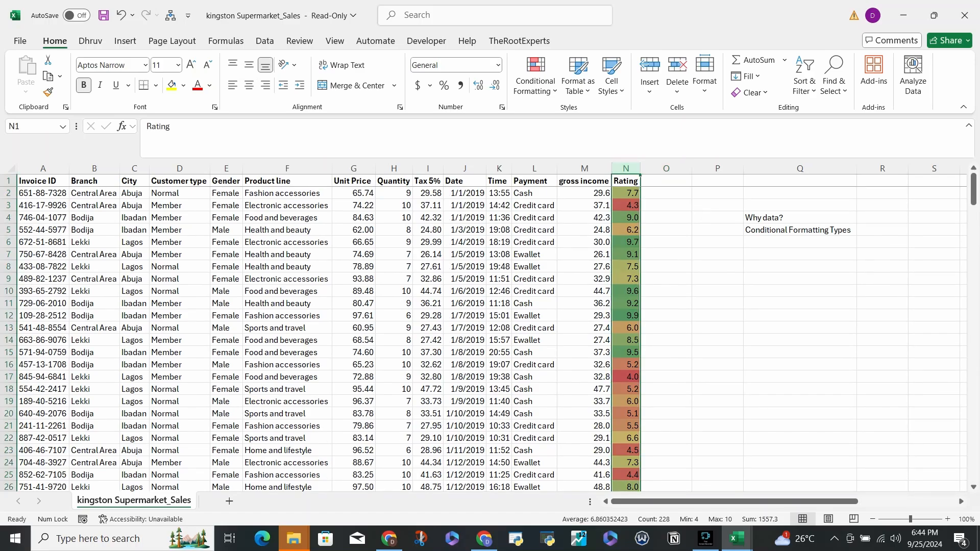
left_click(625, 194)
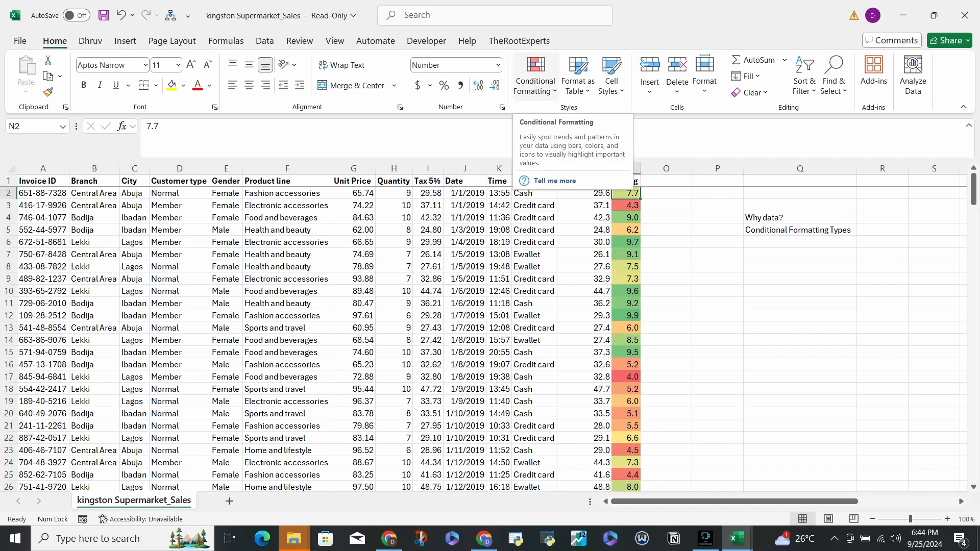
left_click(536, 74)
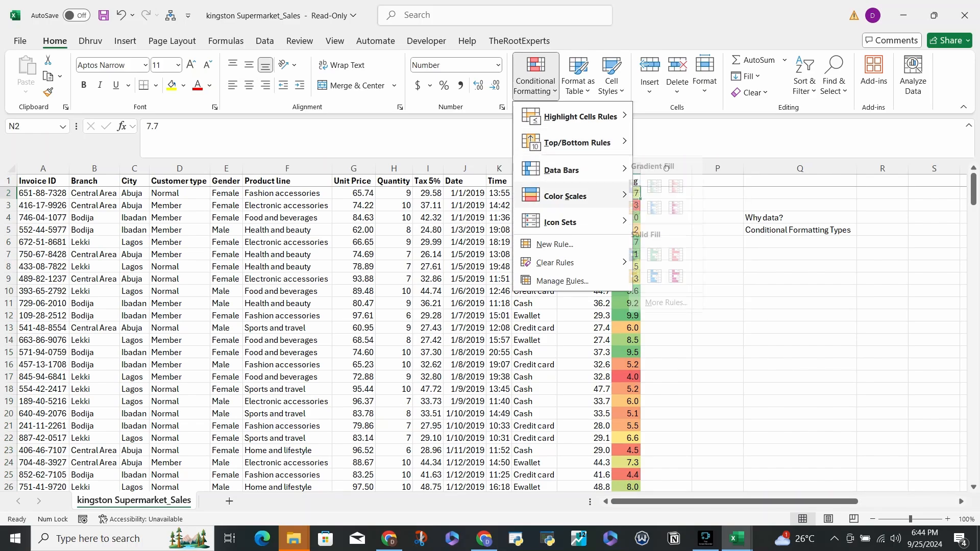
mouse_move(565, 196)
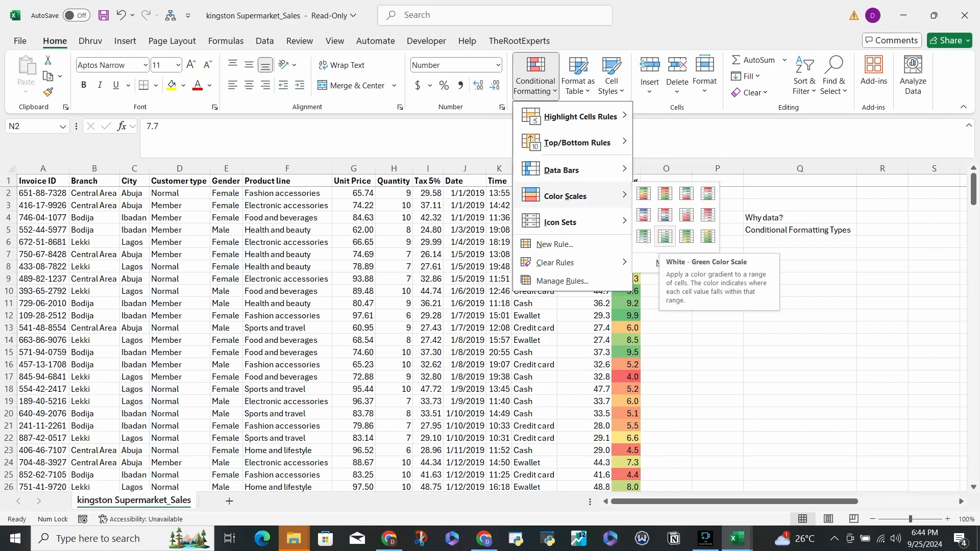
left_click(673, 262)
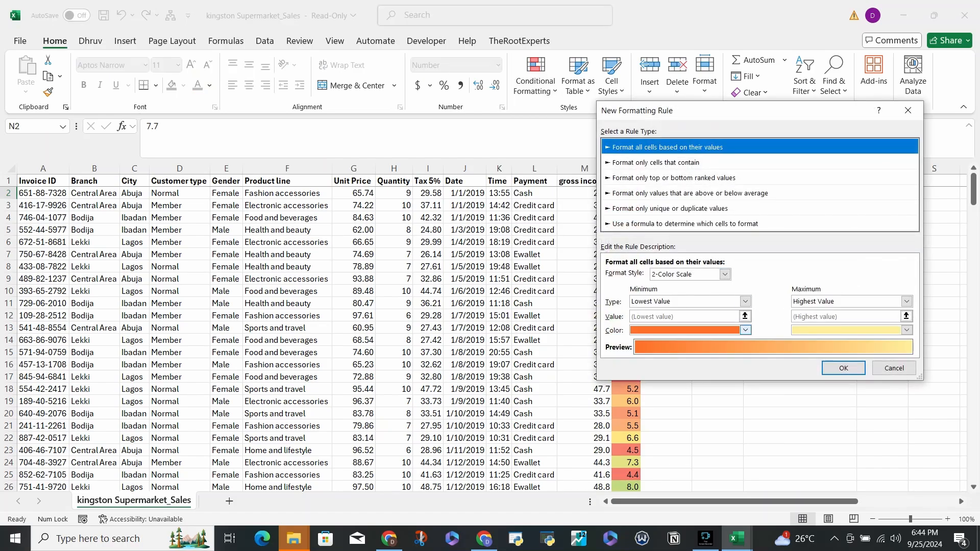
left_click(745, 330)
left_click(666, 361)
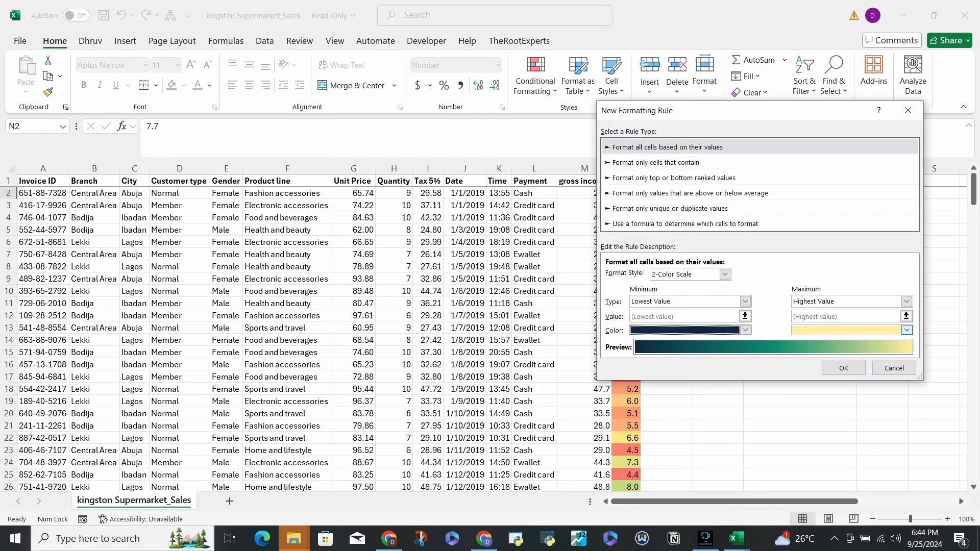
left_click(907, 331)
left_click(868, 360)
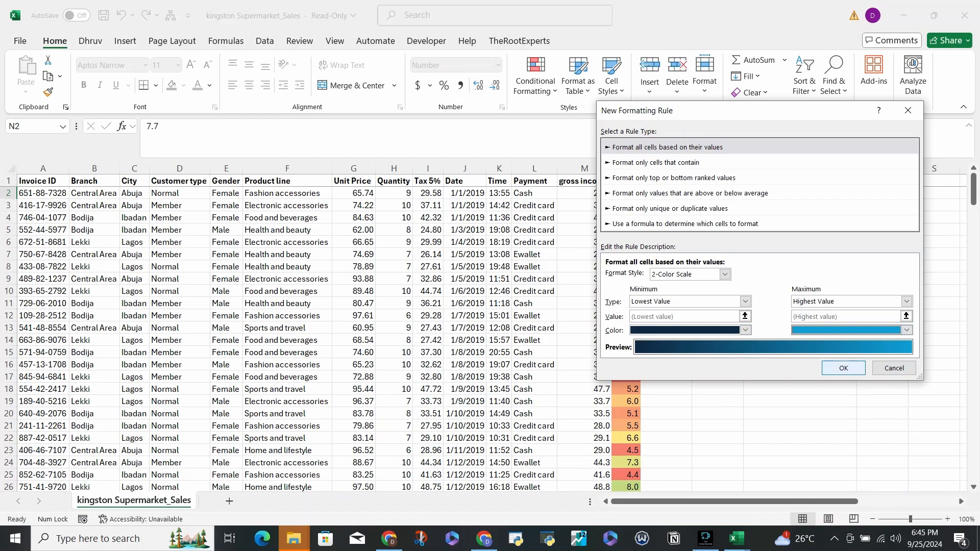
left_click(843, 368)
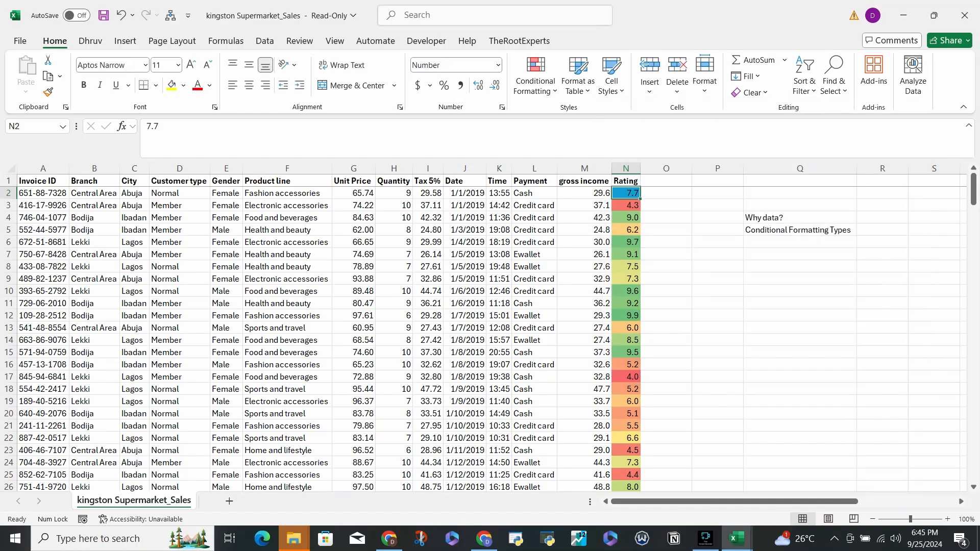
- Apply a custom 2-Color Scale to N2 through N228, with dark green for the lowest value and light green for the highest
key("ctrl+shift+Down")
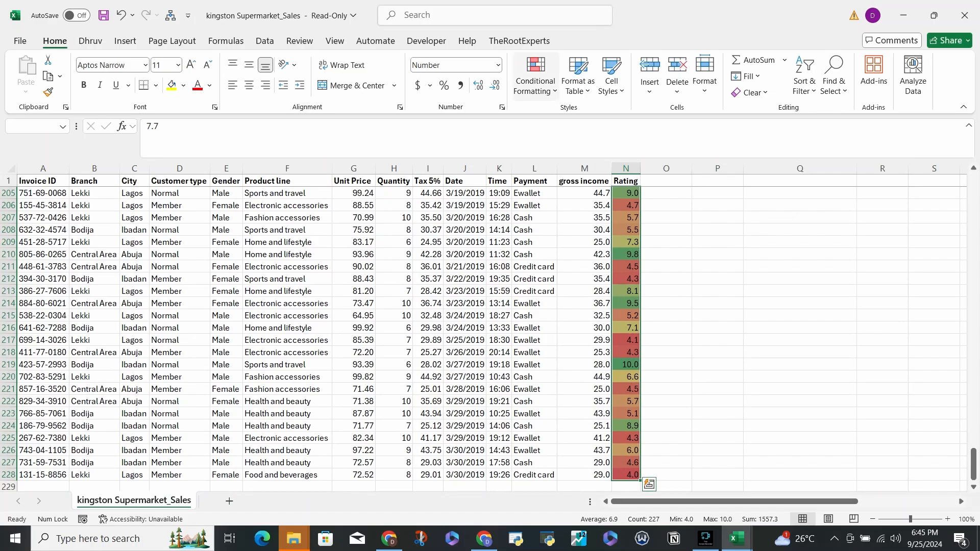
left_click(536, 74)
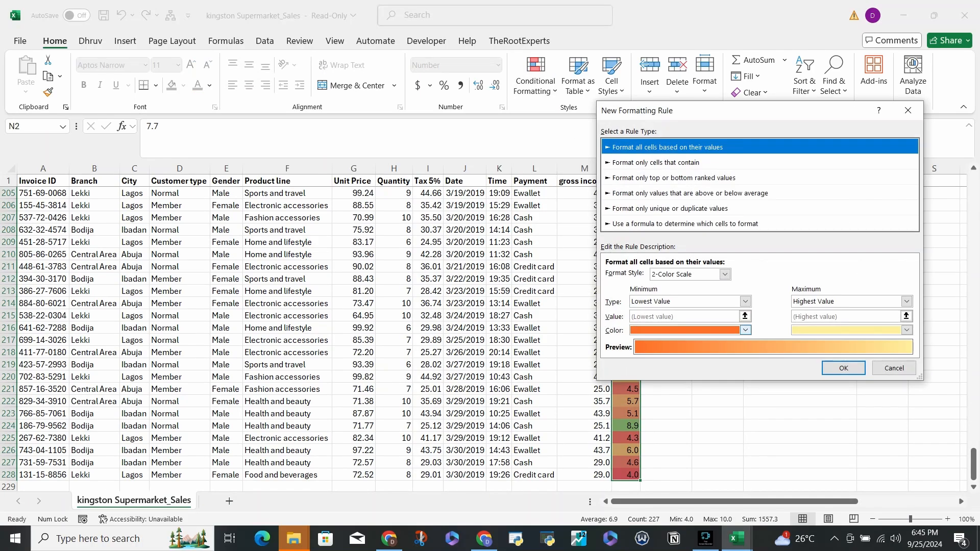
left_click(745, 330)
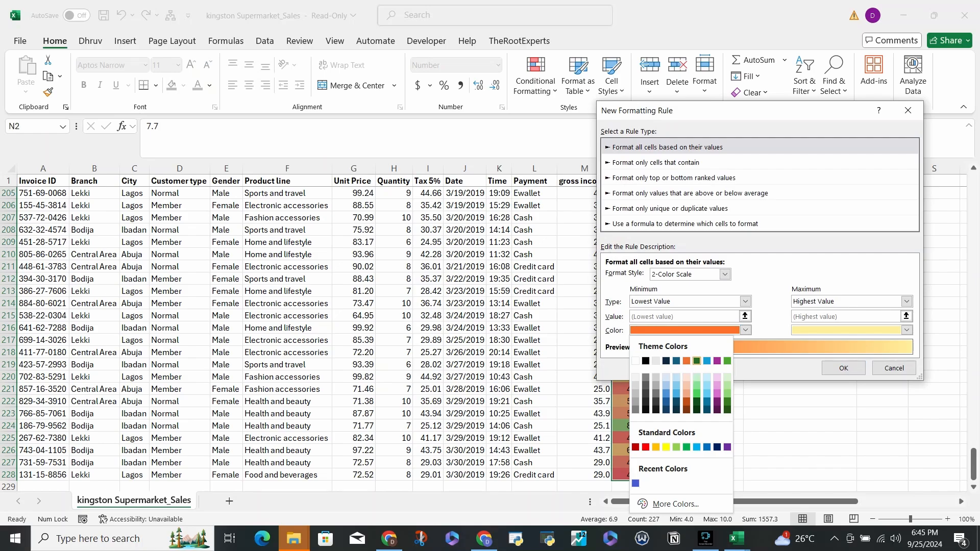
left_click(697, 361)
left_click(907, 330)
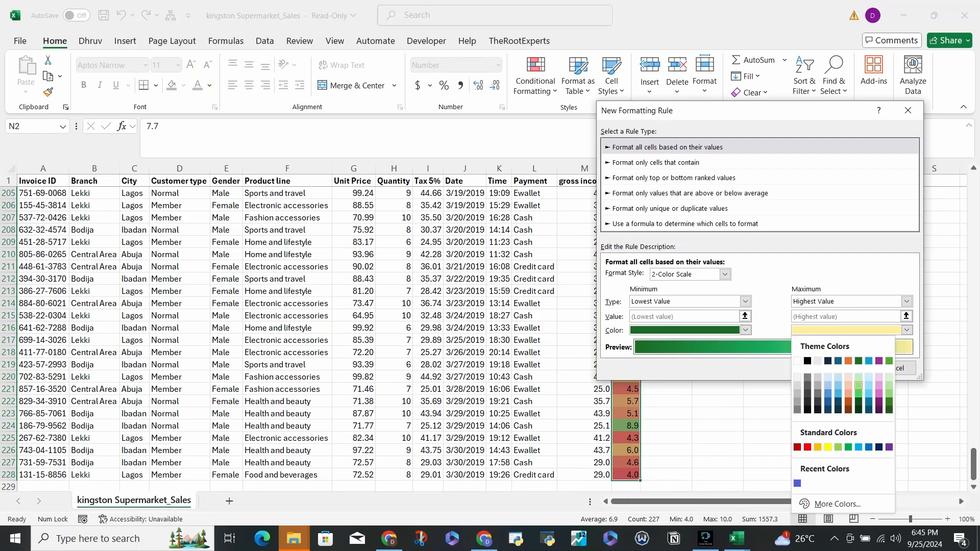
left_click(859, 376)
left_click(843, 368)
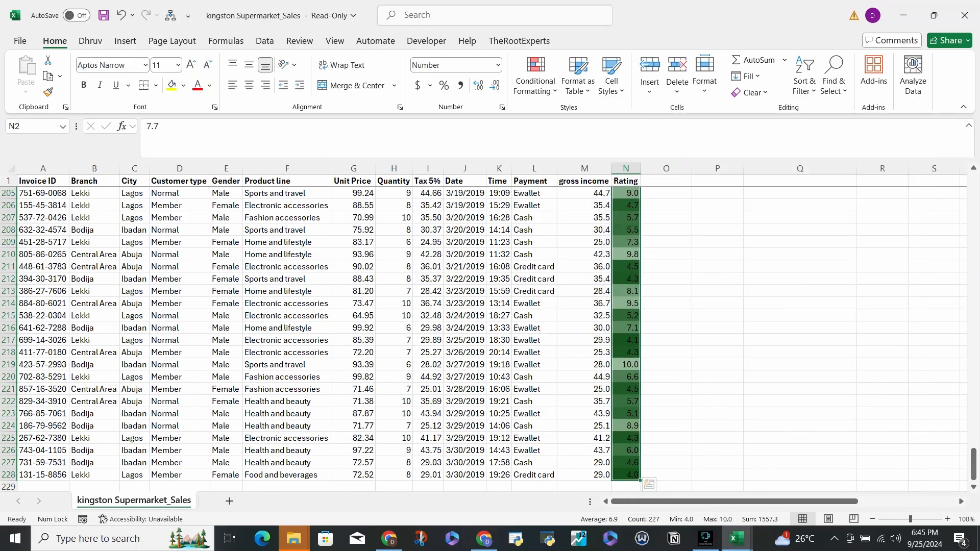
scroll(843, 368, "up", 20)
scroll(843, 368, "up", 3)
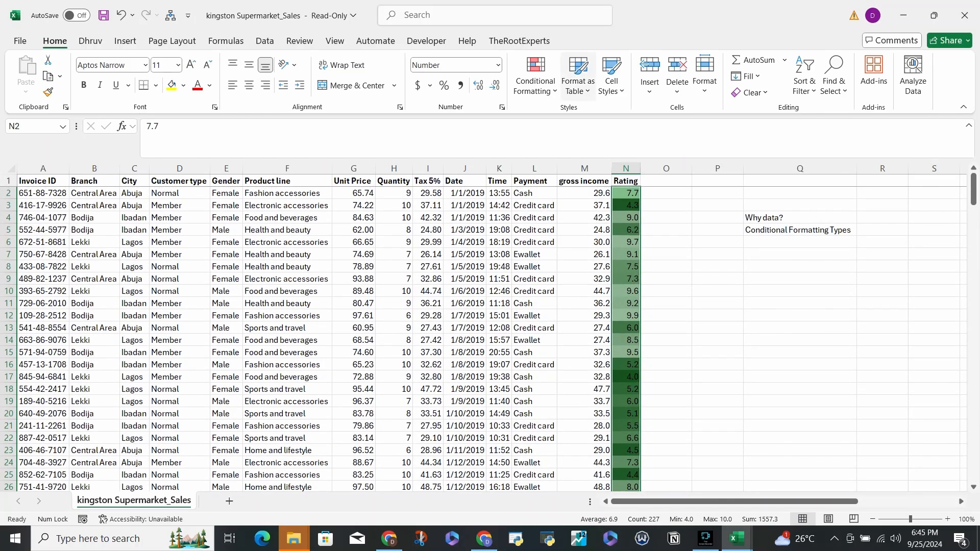
left_click(535, 82)
mouse_move(566, 171)
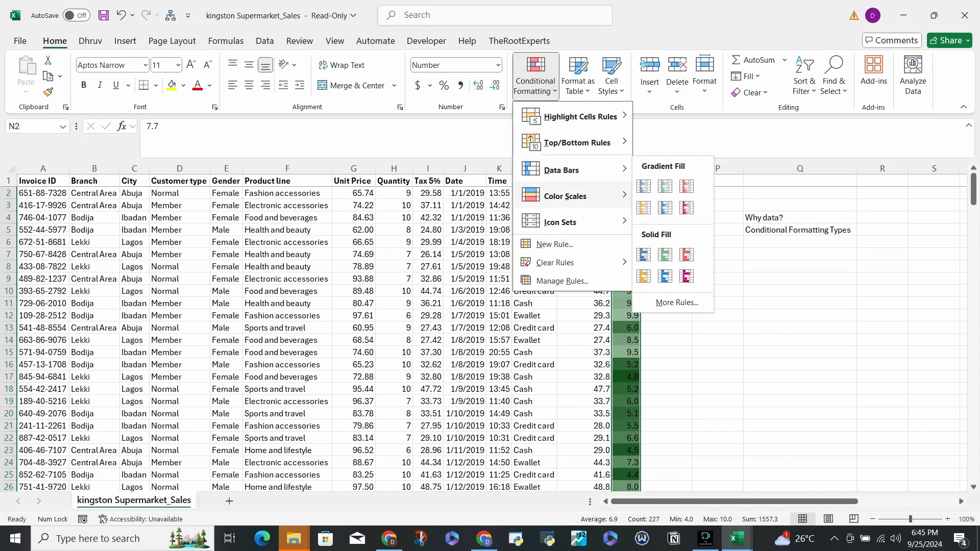
left_click(677, 302)
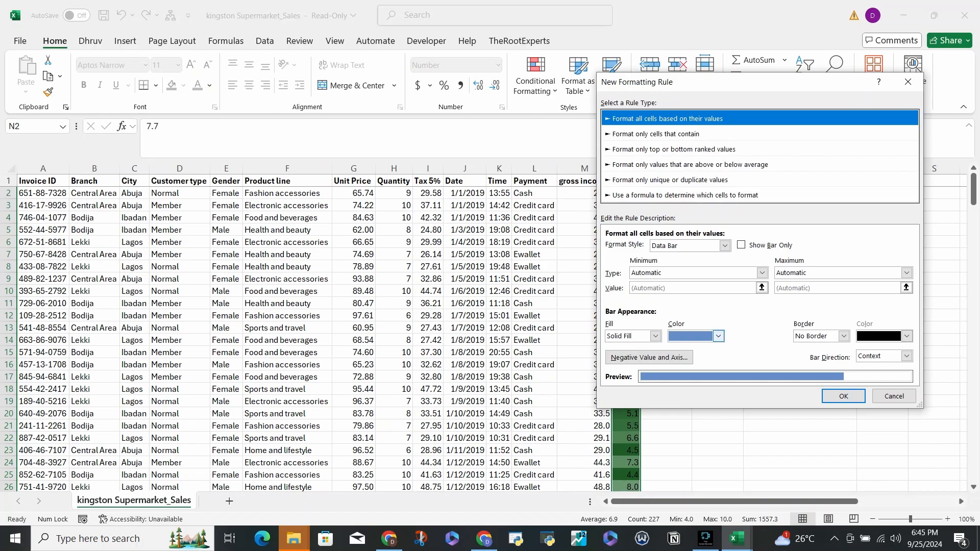
left_click(908, 82)
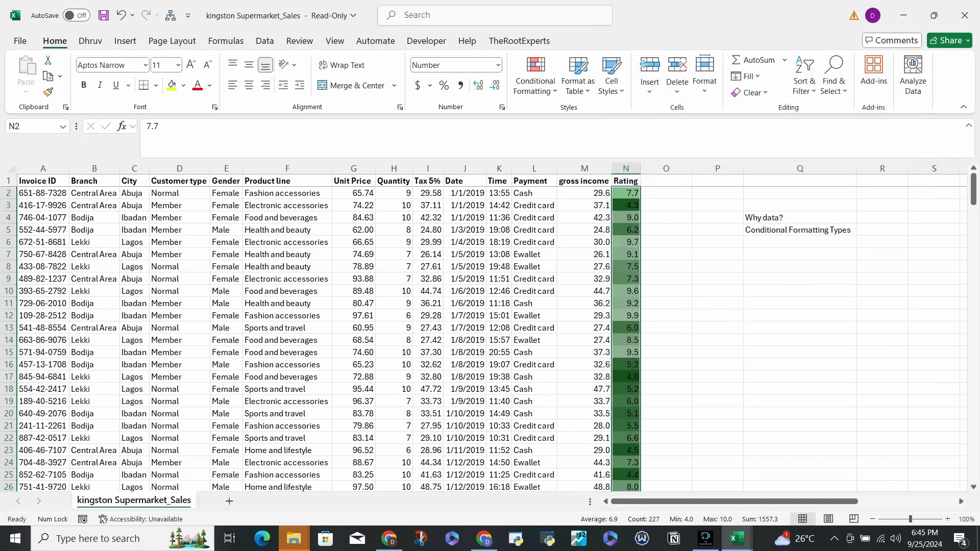
- Apply a custom 2-Color Scale to the selected Rating values, with black for the lowest value and dark green for the highest
left_click(535, 81)
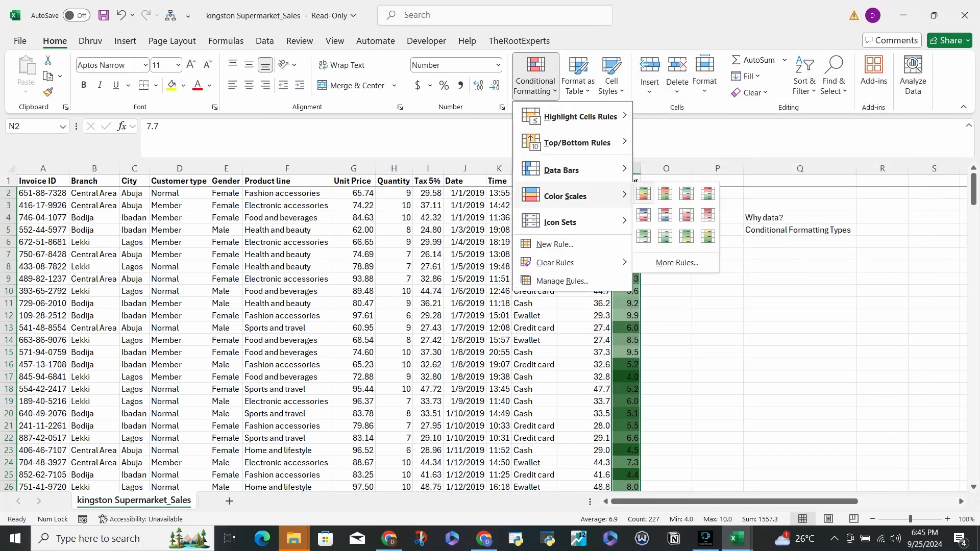
left_click(660, 263)
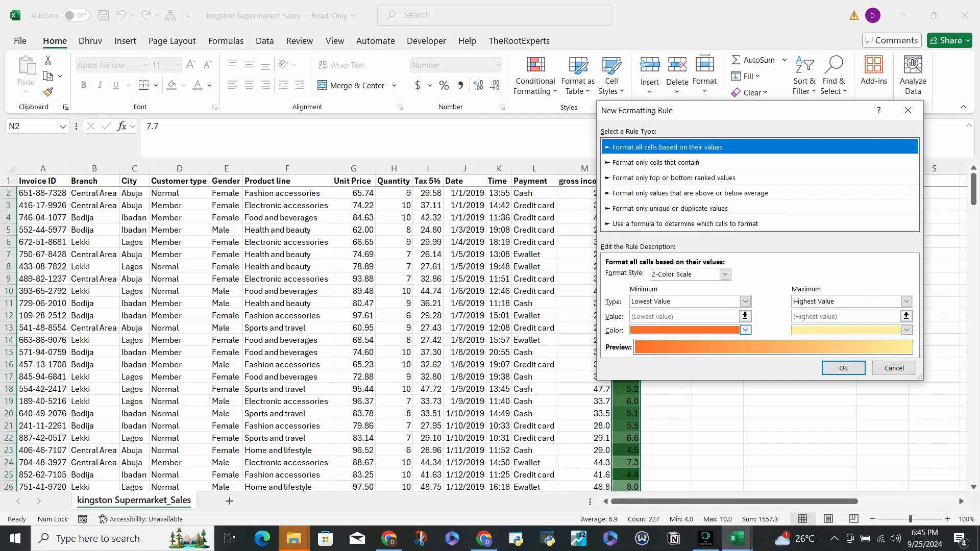
left_click(746, 331)
left_click(646, 361)
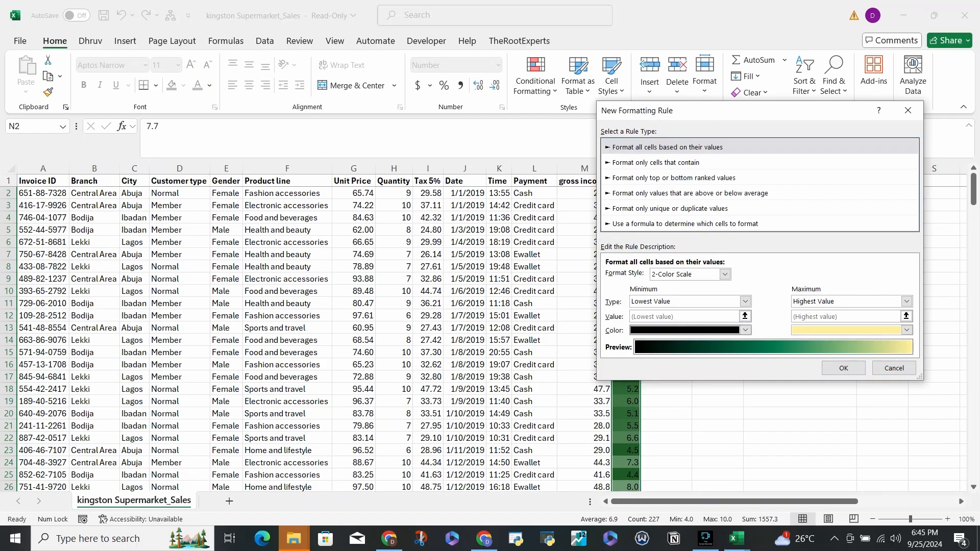
left_click(906, 330)
left_click(859, 410)
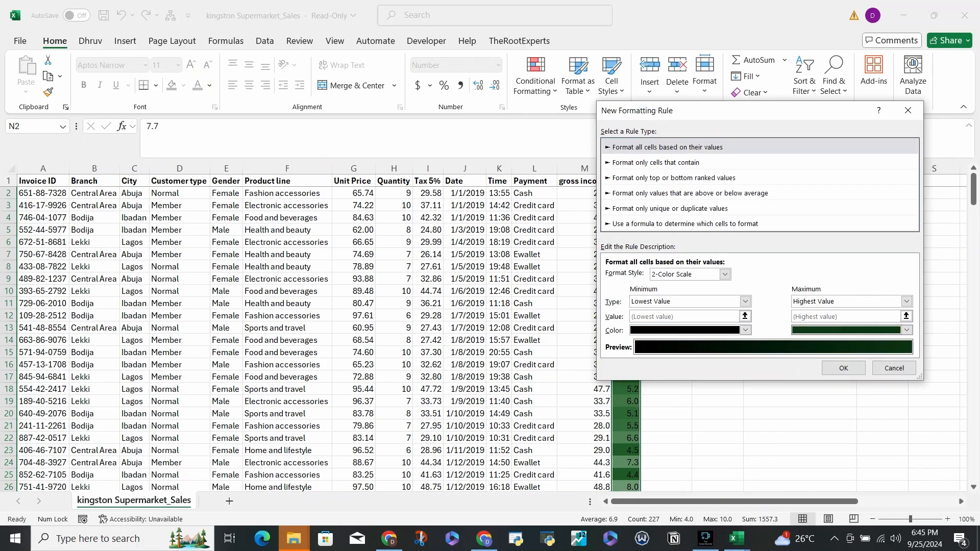
left_click(843, 368)
scroll(648, 482, "down", 20)
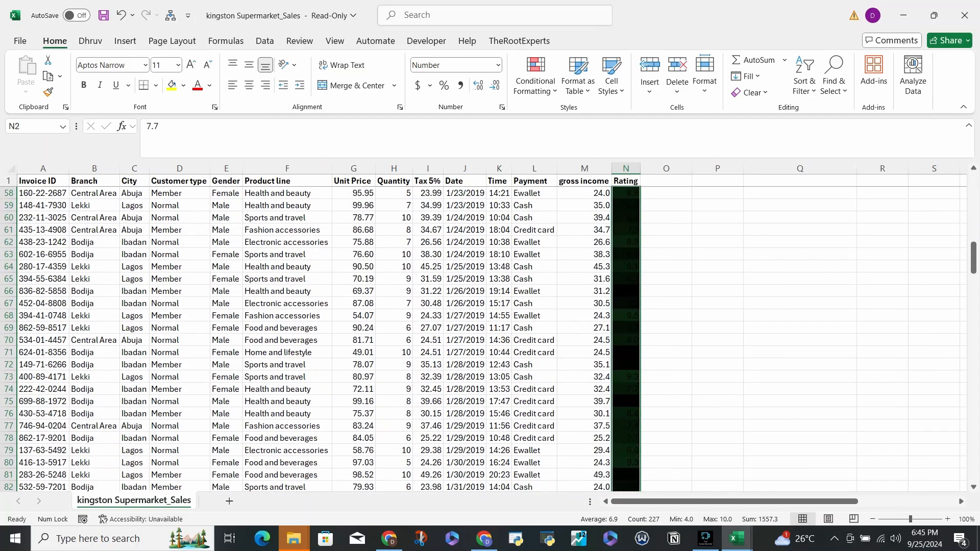
scroll(490, 332, "up", 20)
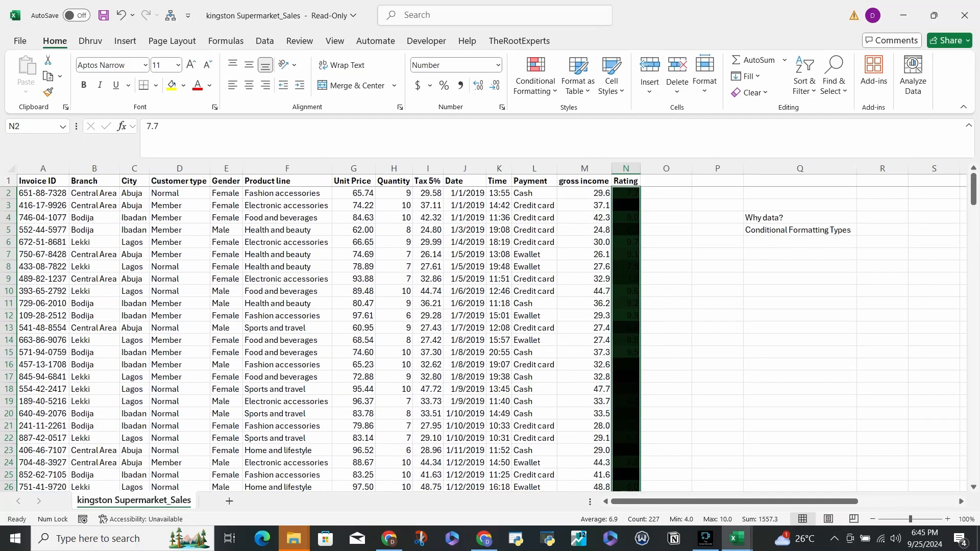
- Clear the conditional formatting rules from the selected Rating cells only
left_click(536, 77)
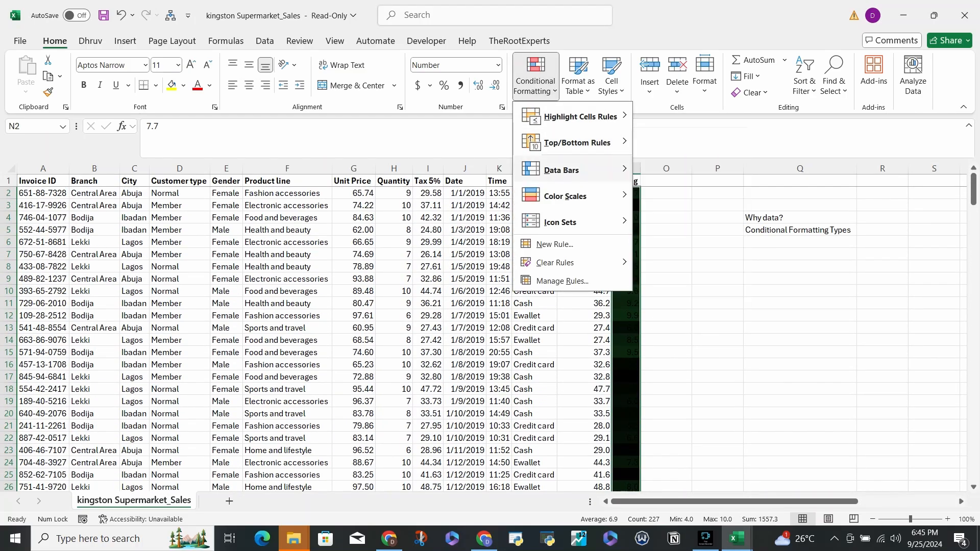
mouse_move(565, 196)
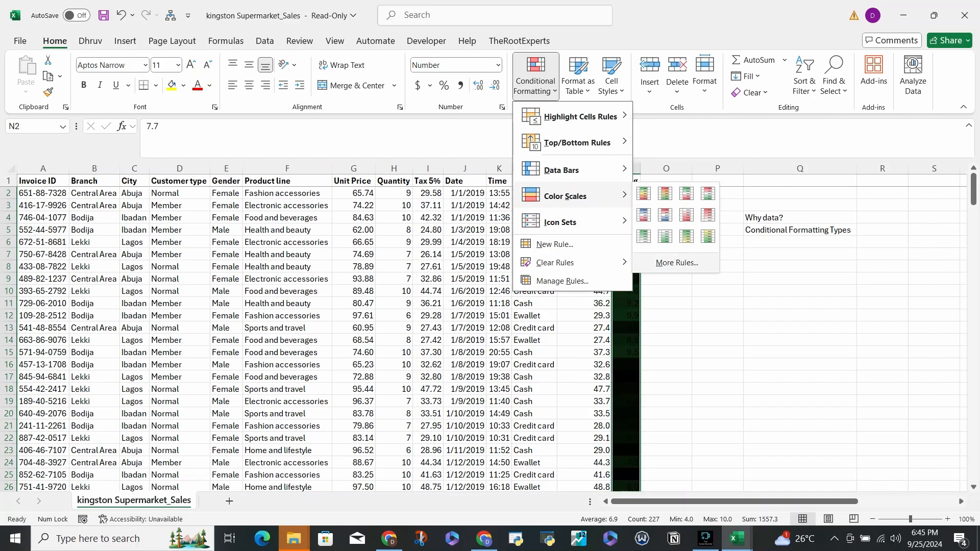
mouse_move(555, 263)
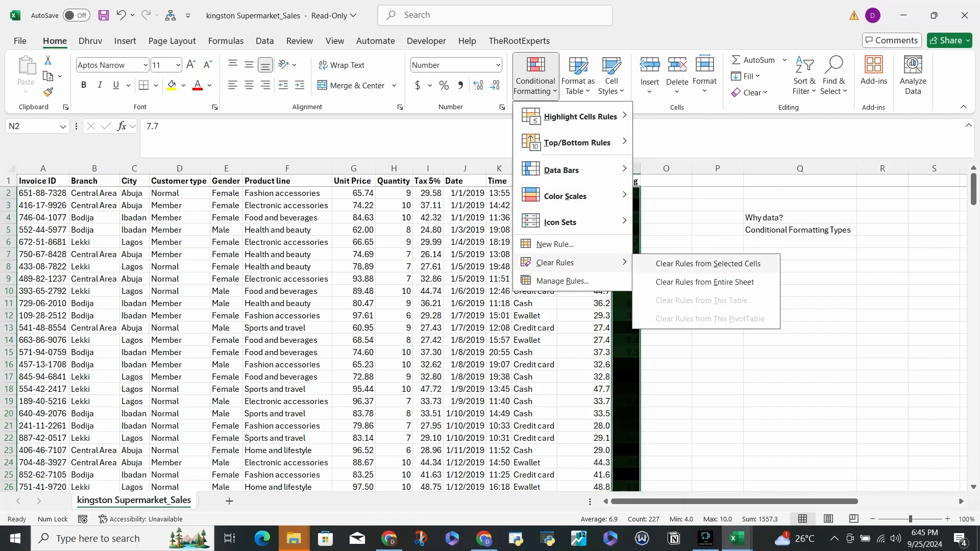
left_click(695, 264)
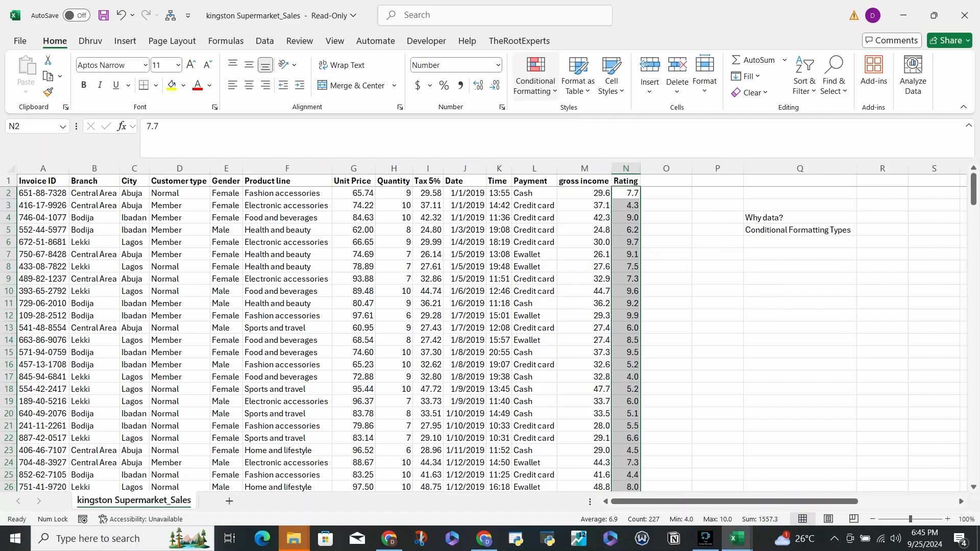
- Apply the gradient-fill Blue Data Bar to the selected Rating values
left_click(535, 76)
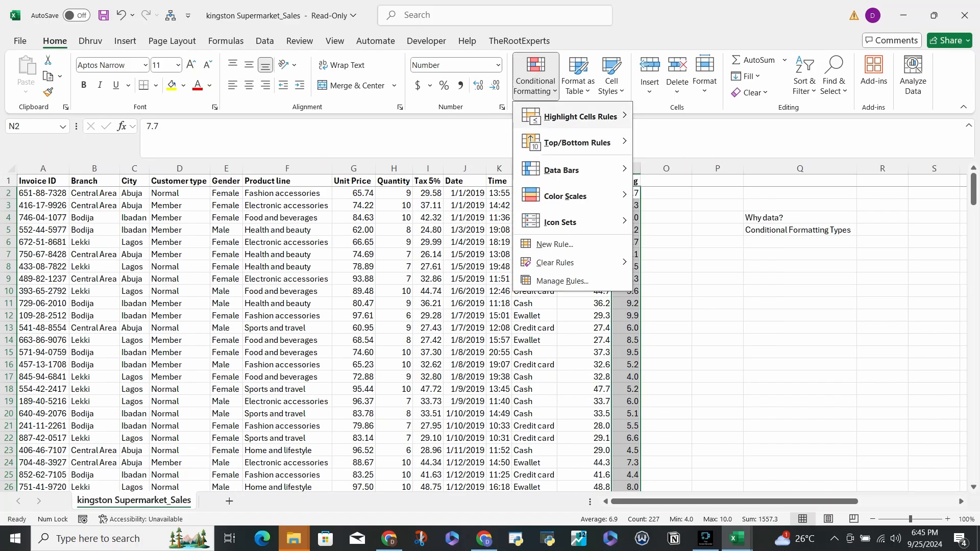
mouse_move(580, 117)
mouse_move(565, 196)
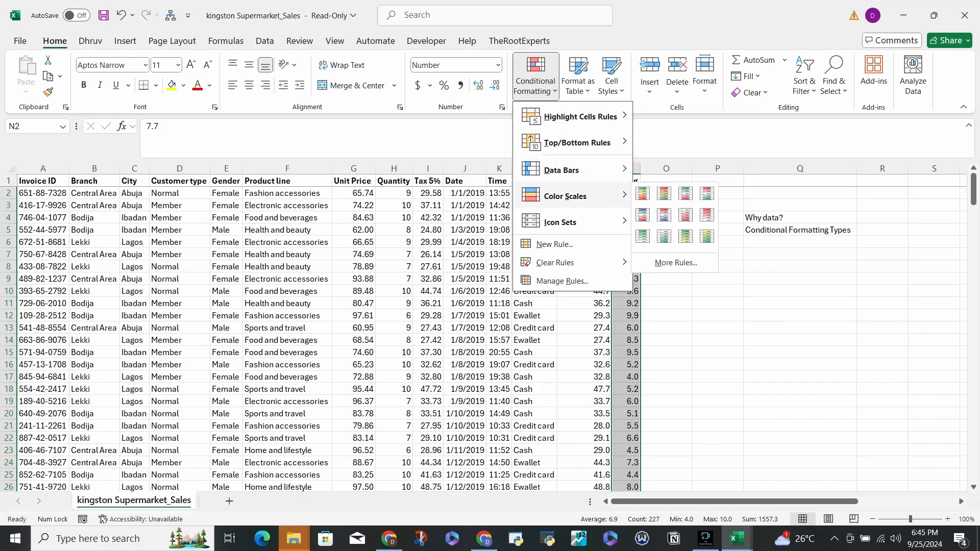
mouse_move(561, 170)
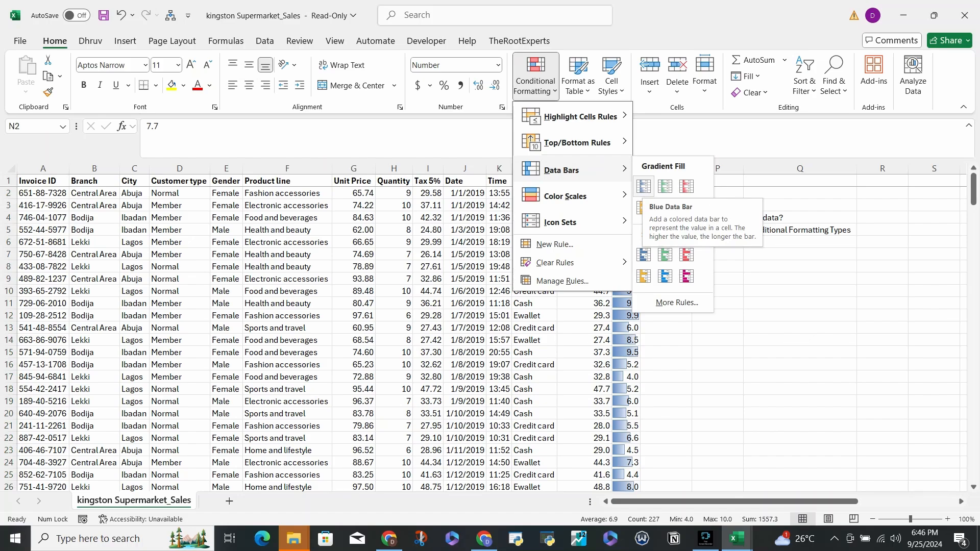
left_click(644, 186)
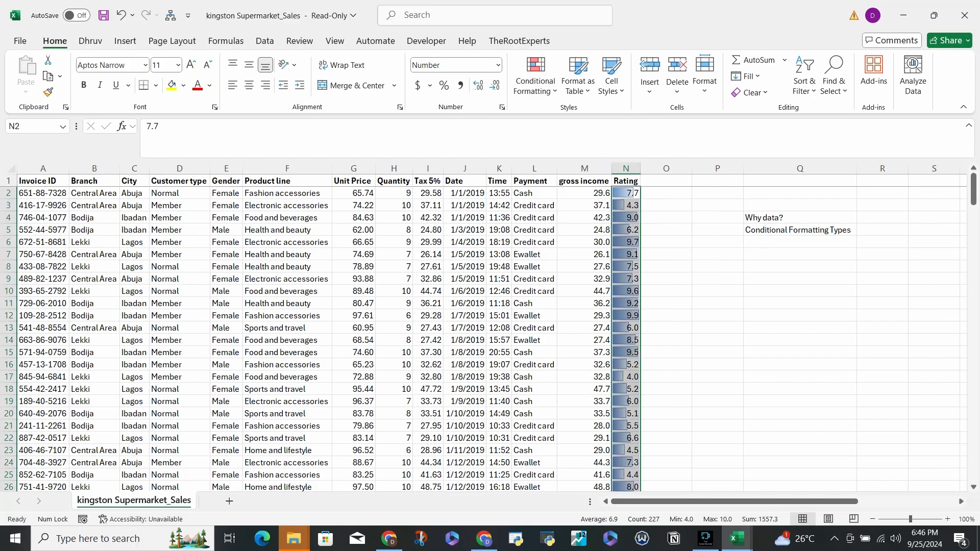
- Examine the data bars down the whole Rating column to row 228, returning to cell N2
left_click(666, 230)
scroll(666, 230, "down", 14)
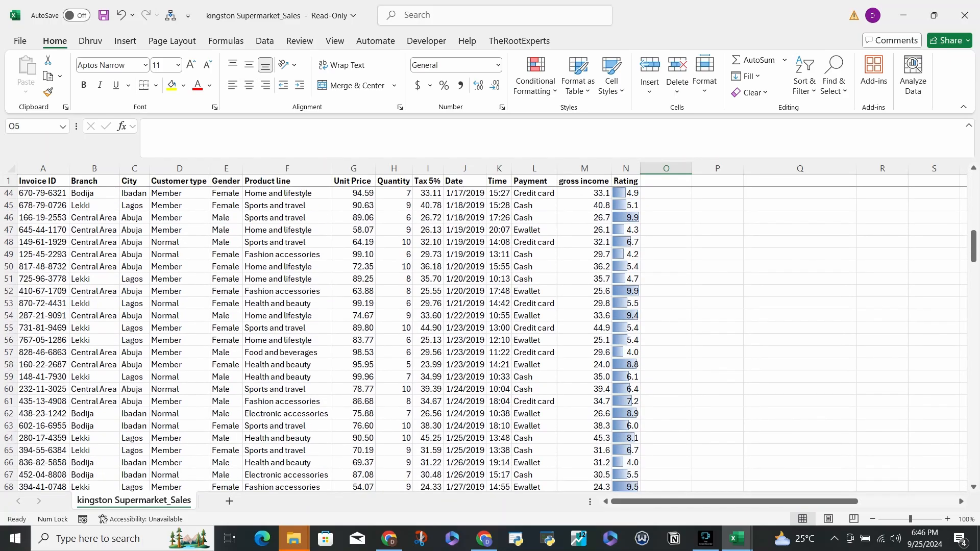
scroll(666, 229, "down", 20)
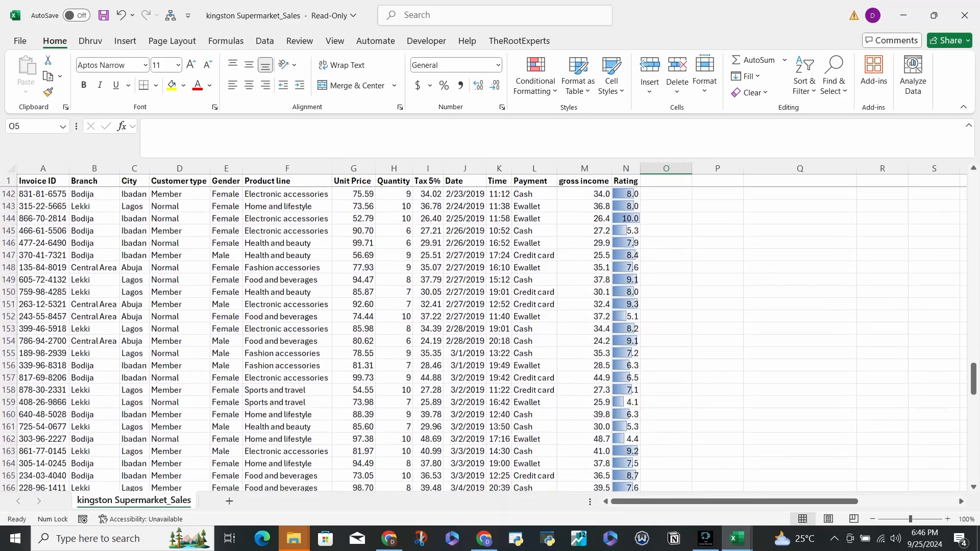
scroll(666, 229, "down", 20)
scroll(666, 230, "up", 4)
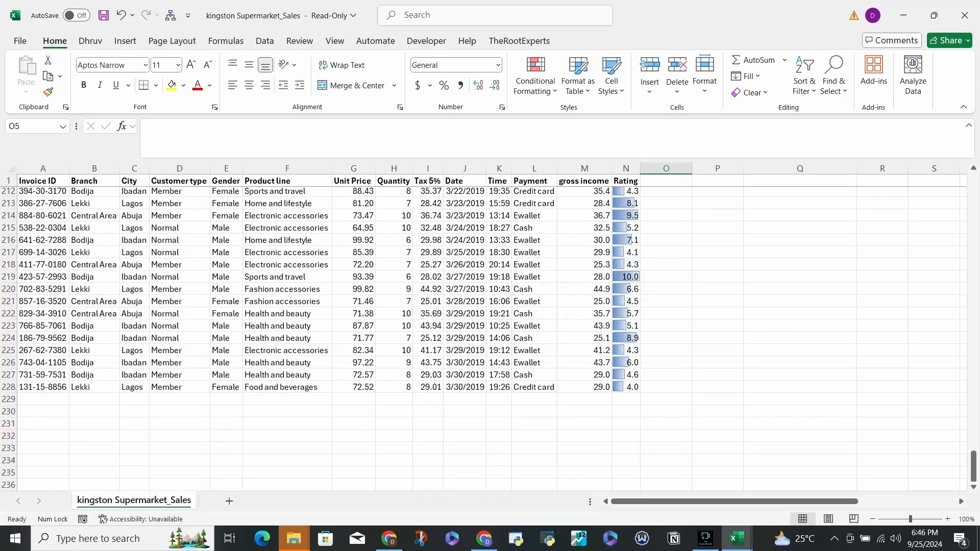
scroll(666, 230, "up", 20)
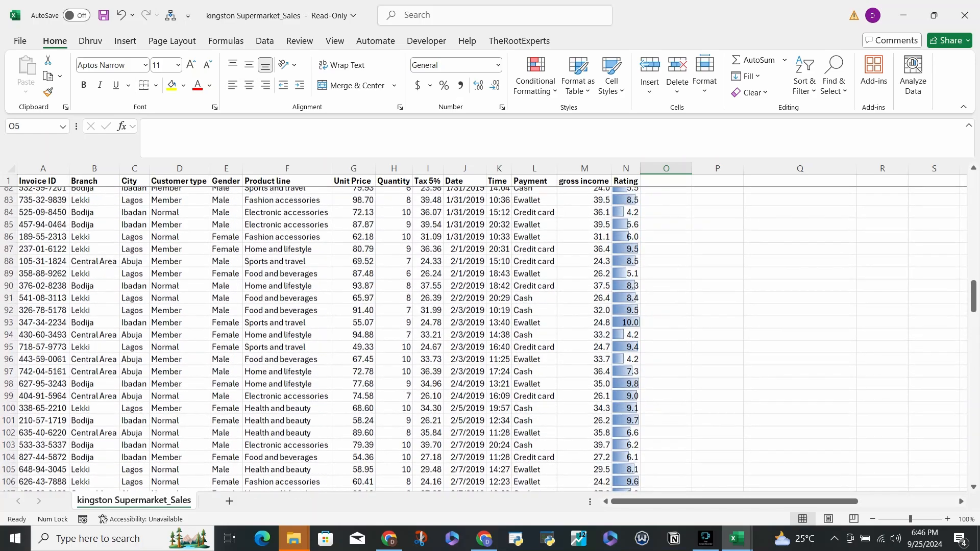
scroll(666, 230, "up", 20)
left_click(625, 194)
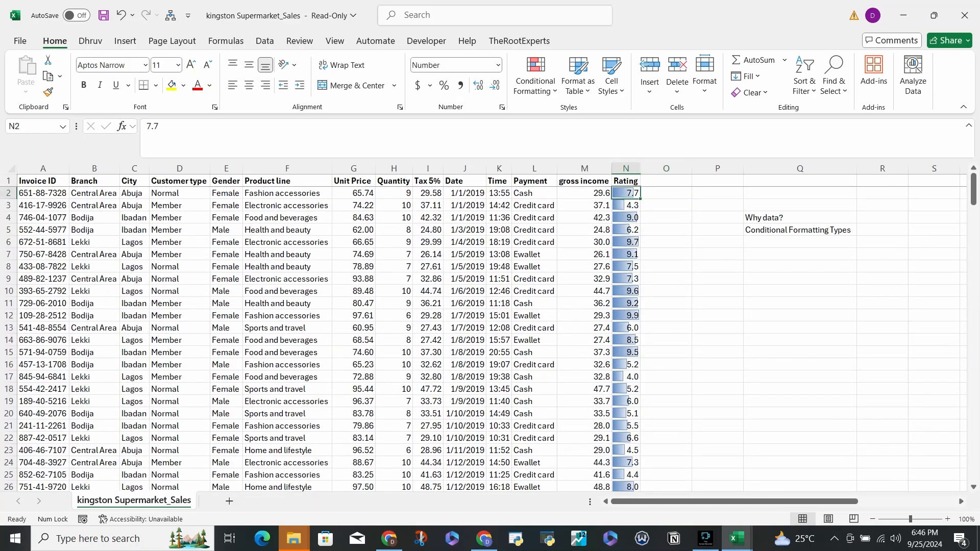
- Apply gradient-fill blue data bars to the Unit Price values from G2 down to the last row
left_click(354, 193)
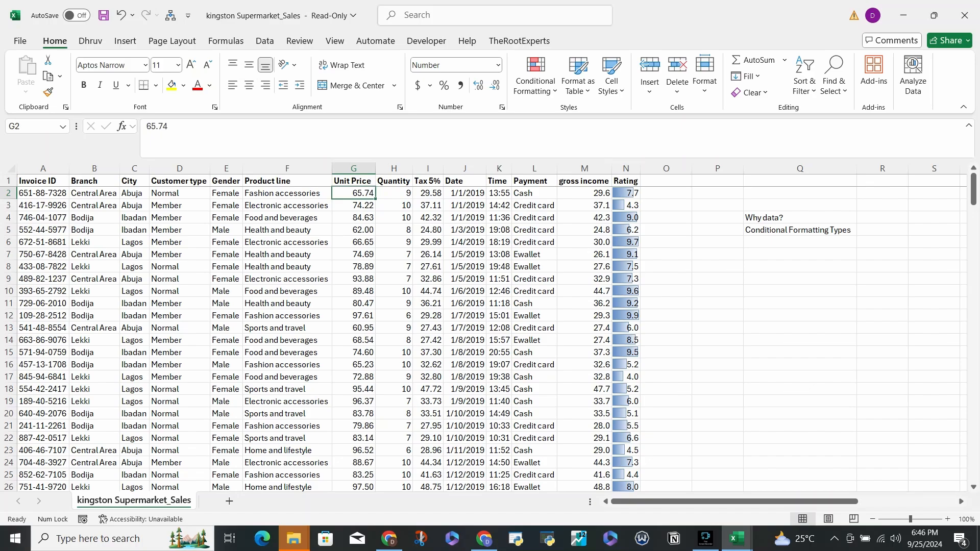
key("ctrl+shift+Down")
scroll(491, 337, "up", 20)
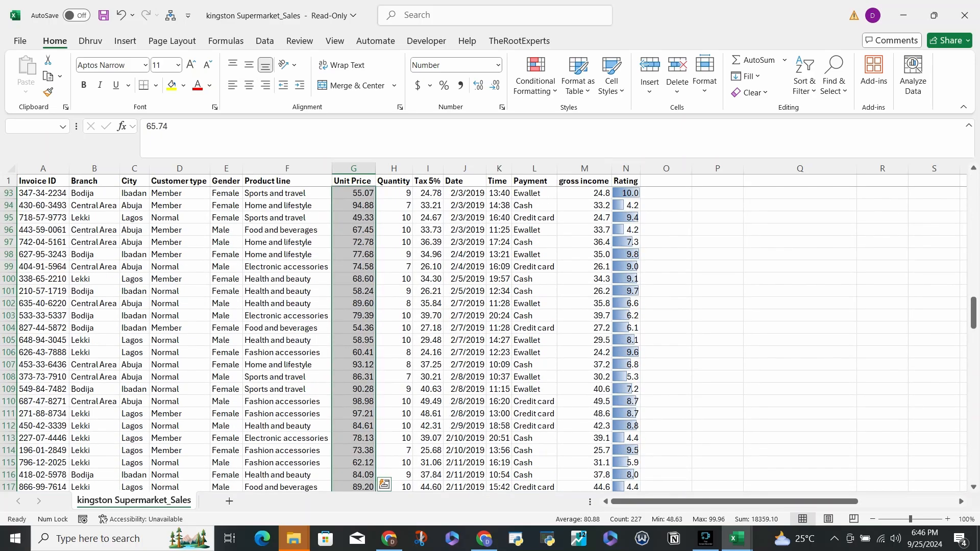
left_click(536, 81)
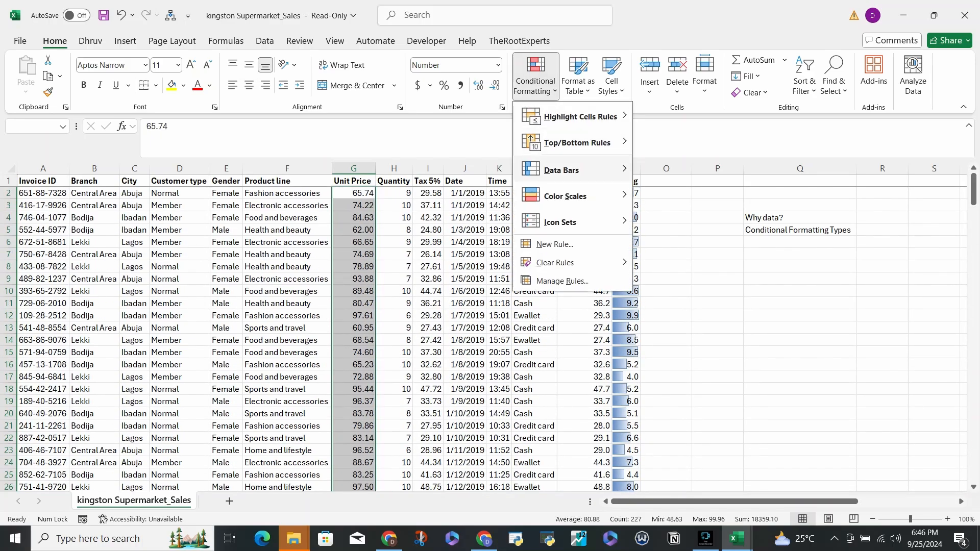
left_click(643, 186)
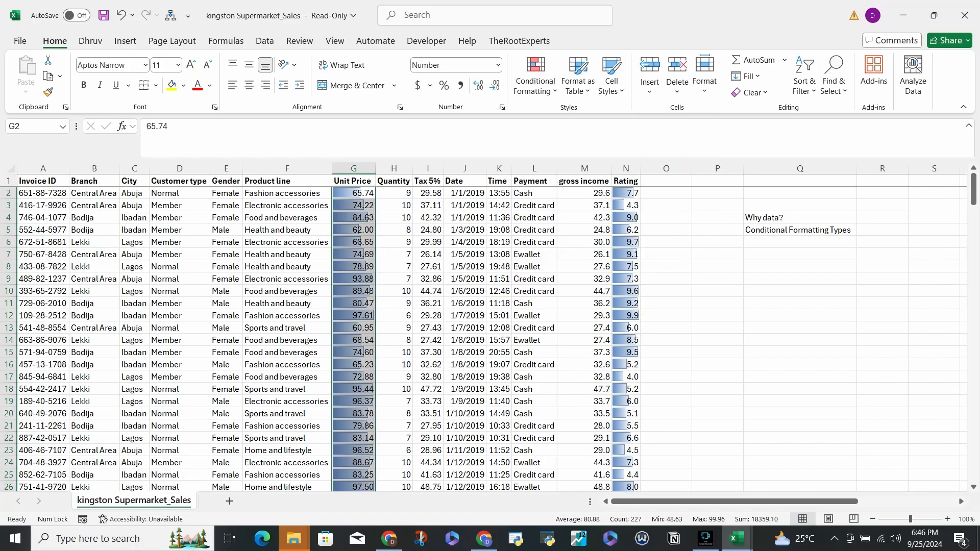
- Change the Unit Price data bars to the green gradient fill
left_click(535, 81)
mouse_move(577, 170)
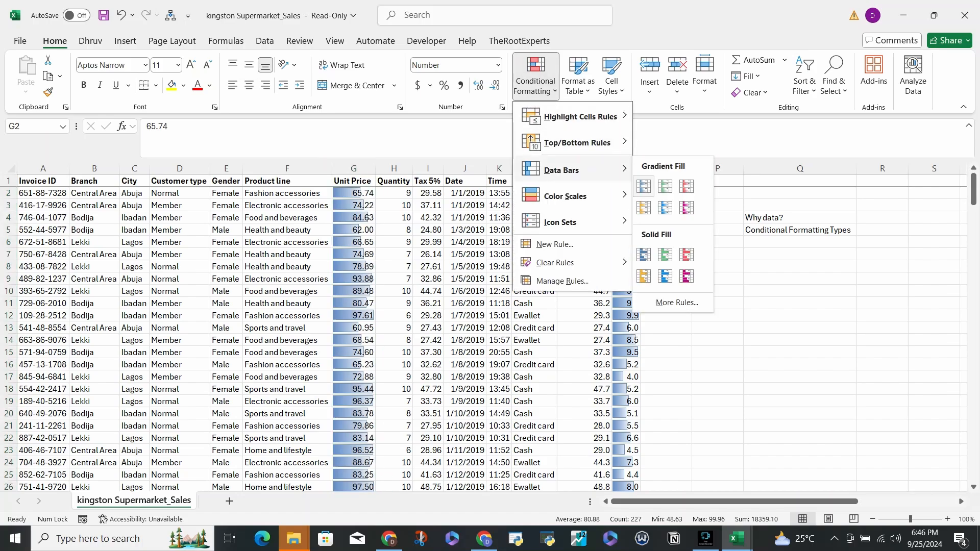
left_click(665, 186)
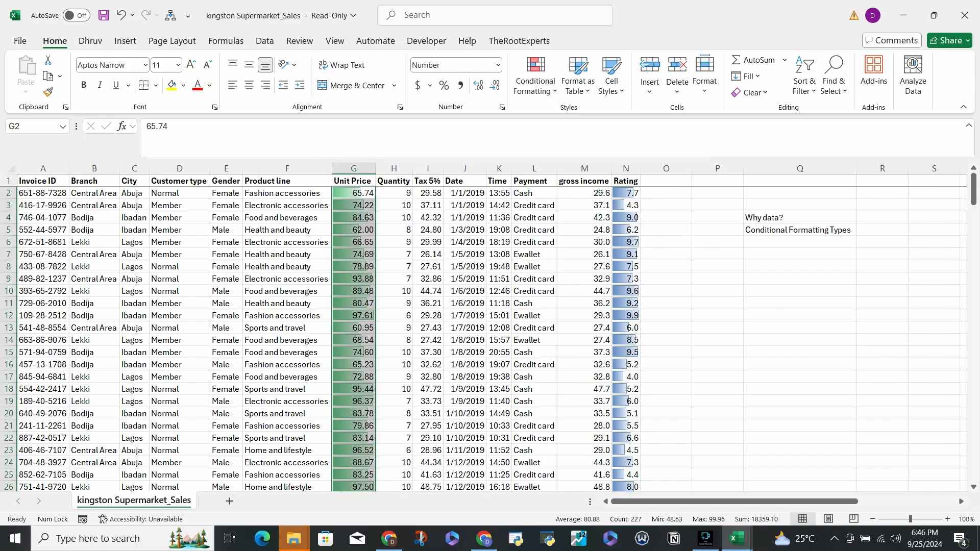
- Examine the data bars down the Unit Price column to the last prices in G226 and G228, and return to the first rows
left_click(394, 254)
scroll(394, 254, "down", 14)
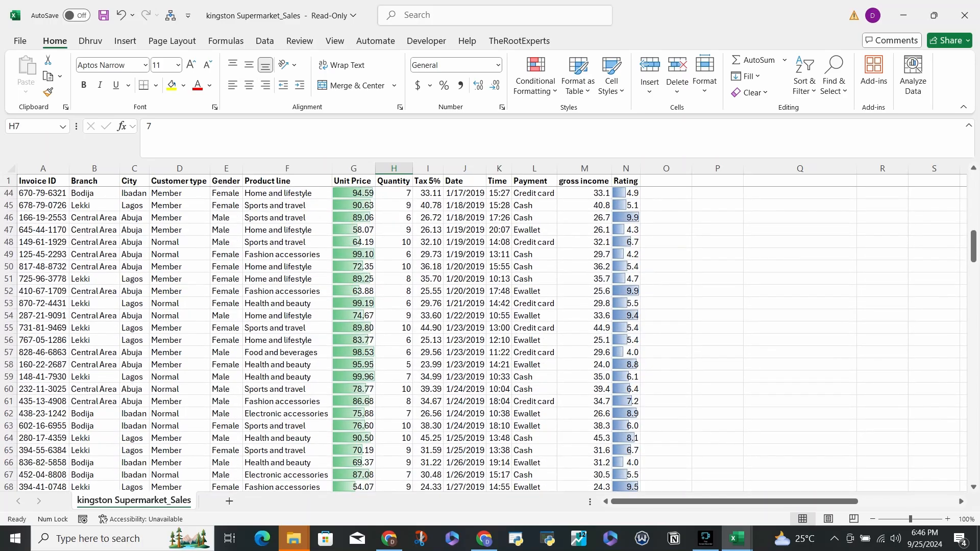
scroll(393, 254, "down", 14)
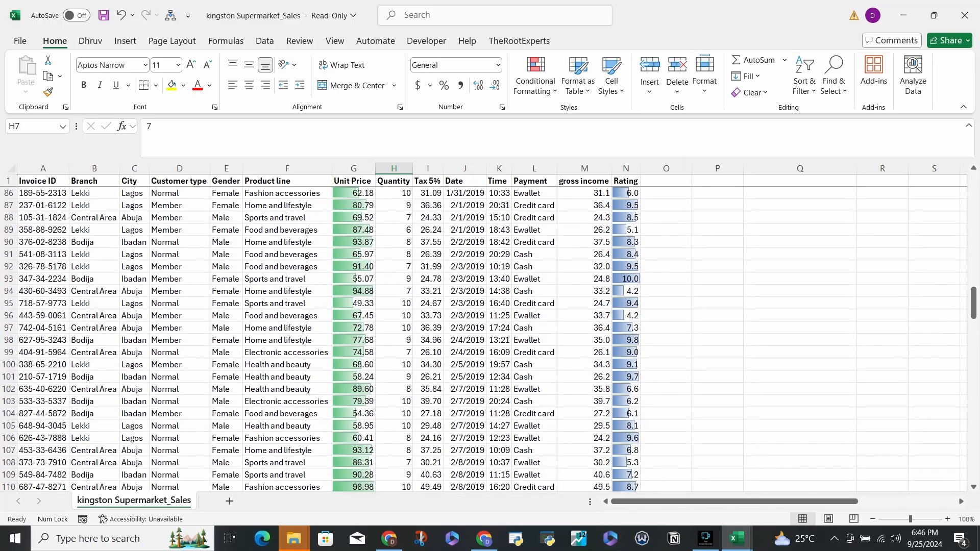
scroll(491, 339, "down", 19)
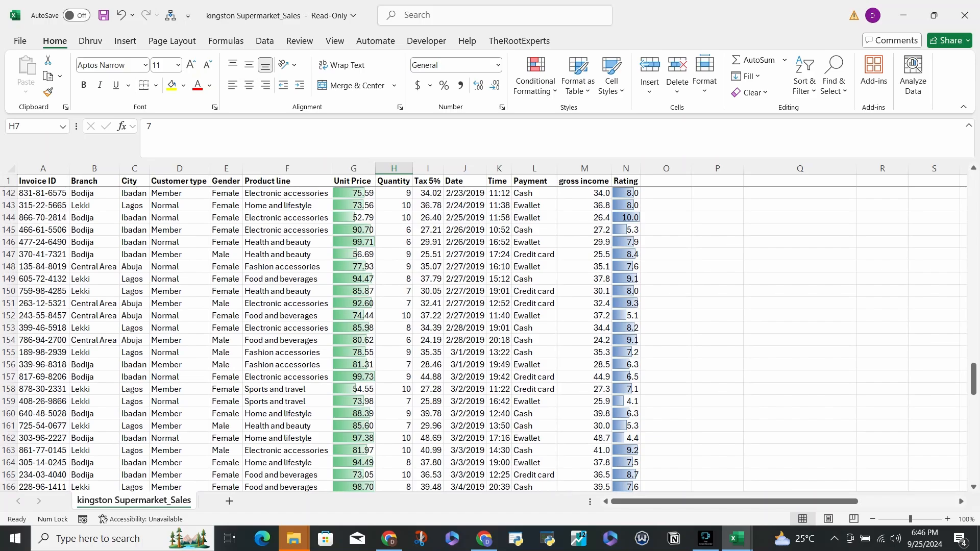
scroll(485, 339, "down", 19)
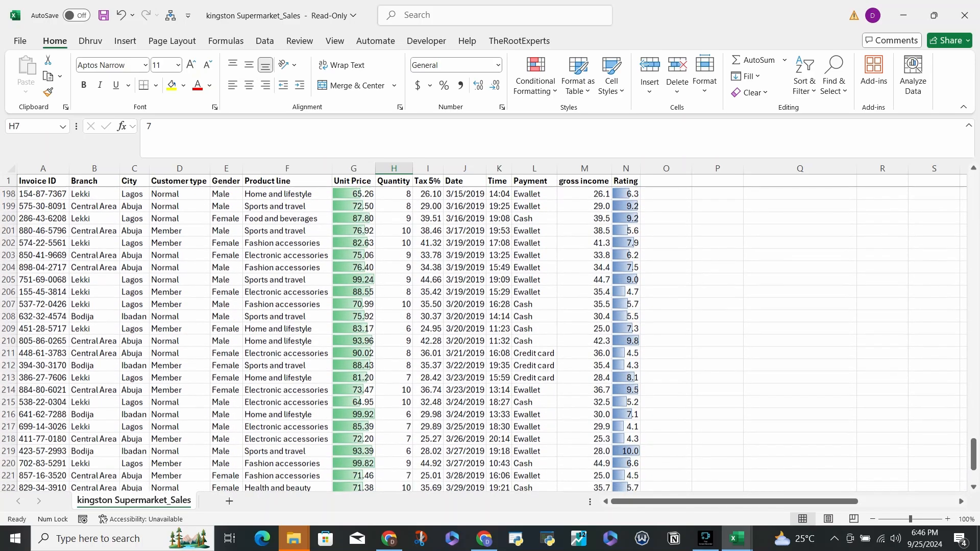
scroll(485, 339, "down", 5)
left_click(353, 364)
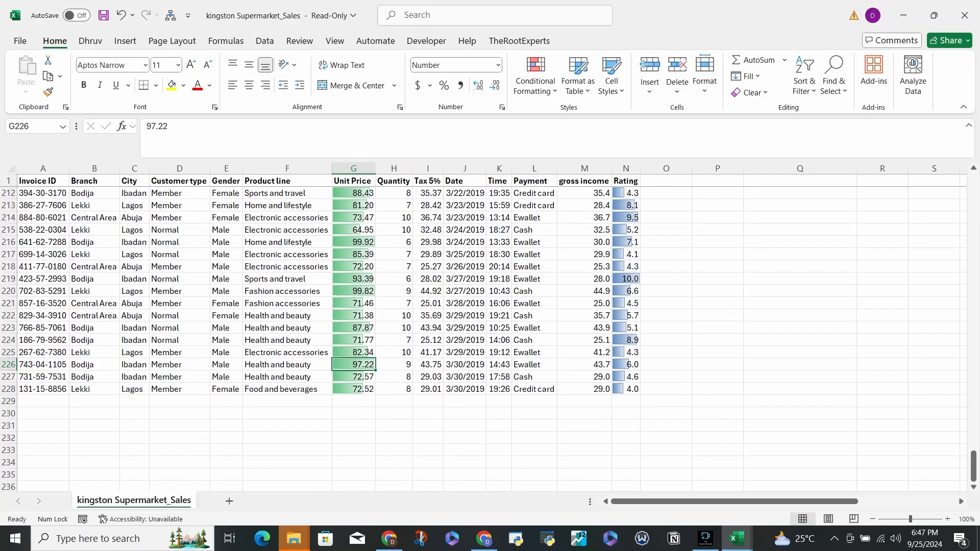
left_click(353, 389)
scroll(353, 389, "up", 20)
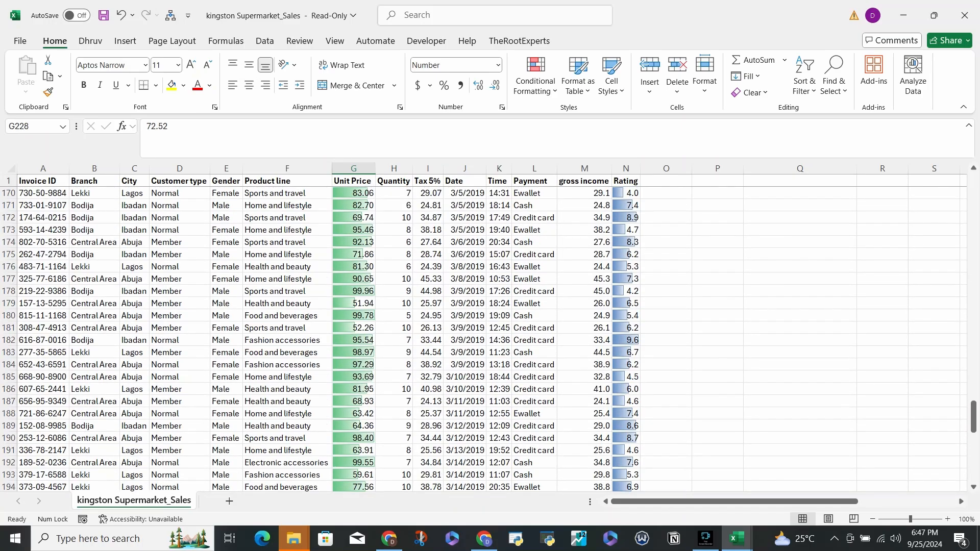
scroll(353, 388, "up", 20)
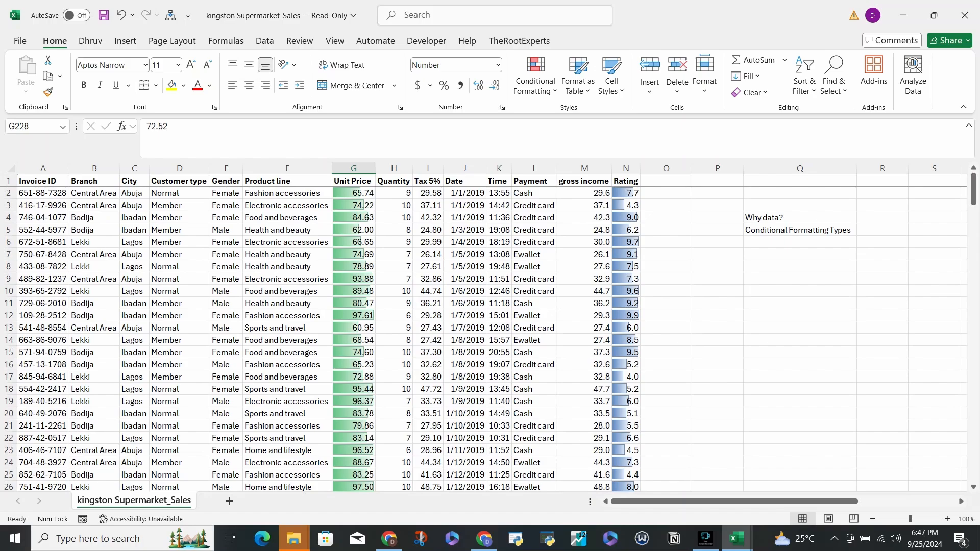
- Examine the green data bars down the Unit Price column to row 208 and return to the first rows
left_click_drag(357, 193, 380, 258)
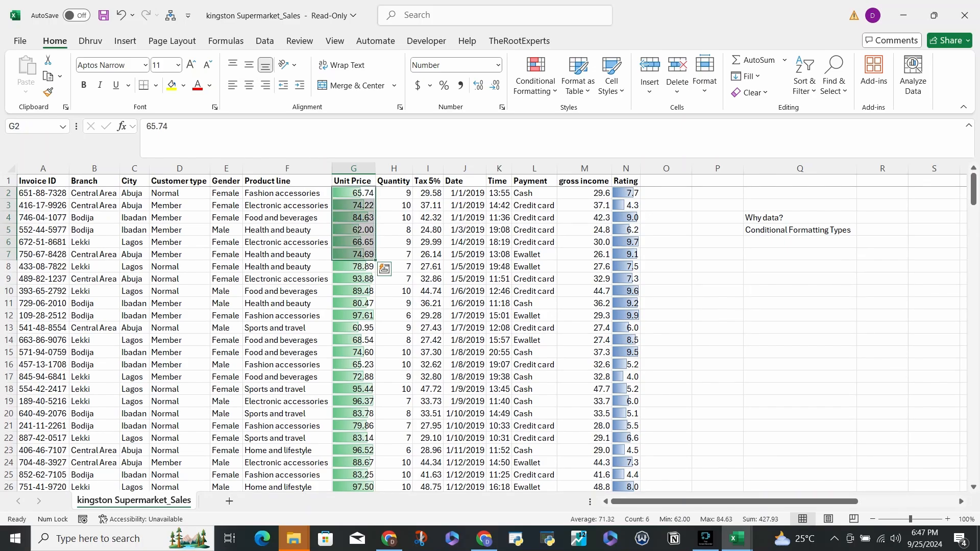
scroll(380, 257, "down", 20)
scroll(326, 337, "down", 20)
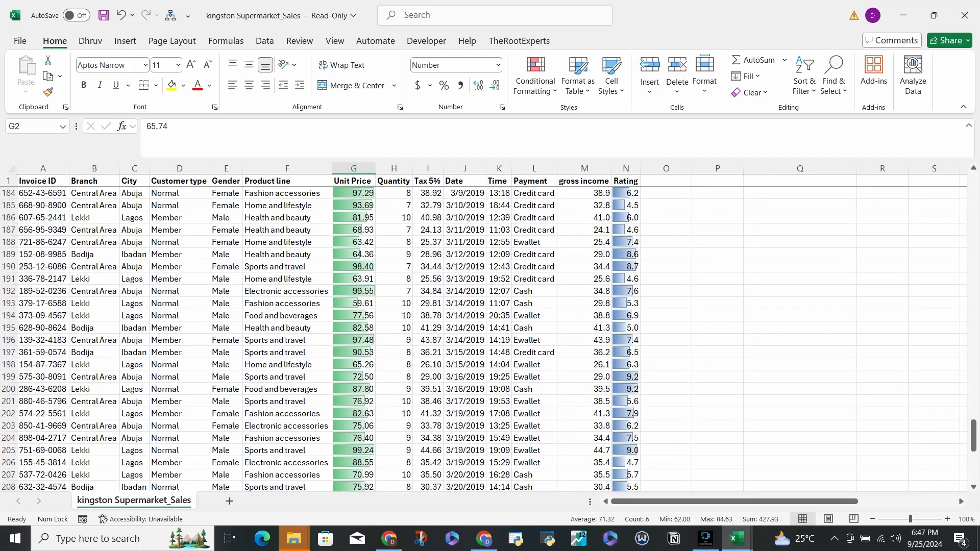
scroll(327, 337, "up", 20)
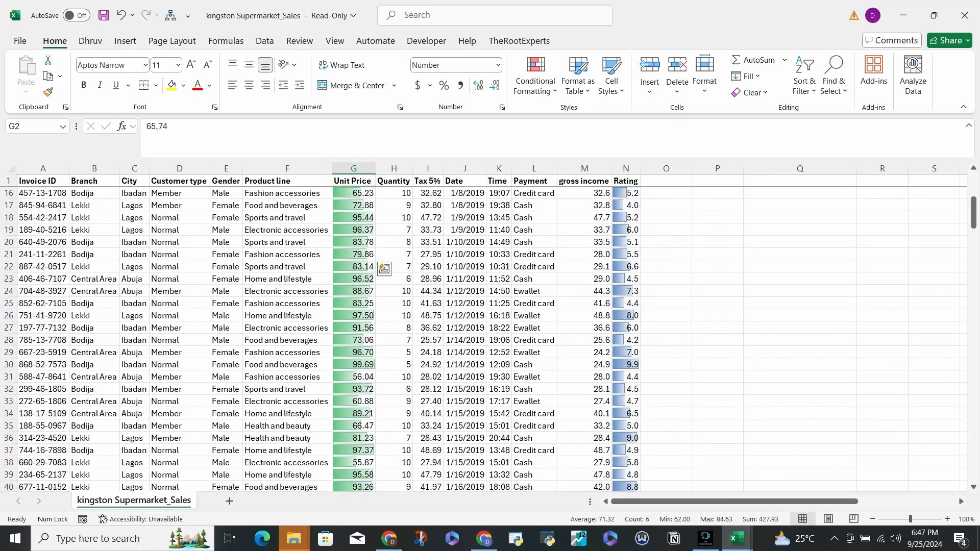
left_click(353, 193)
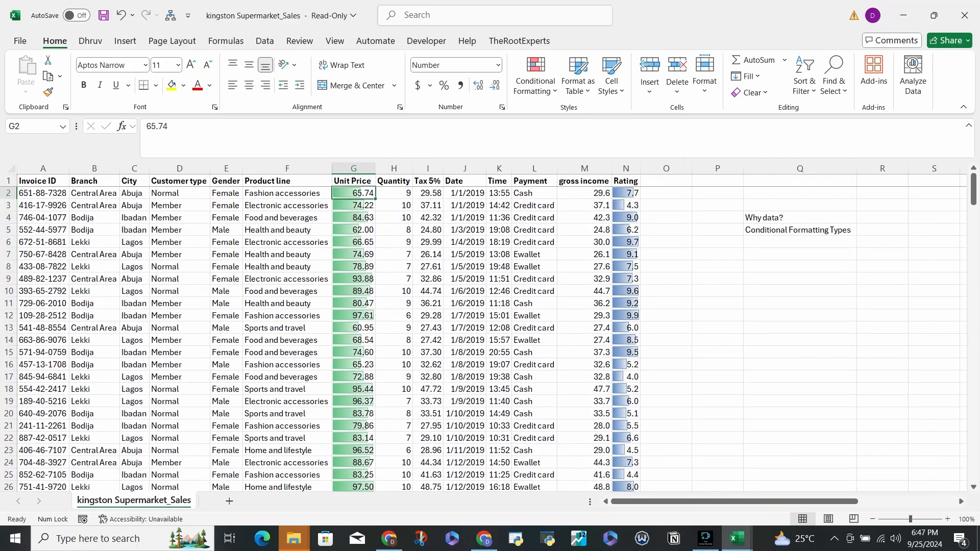
left_click(536, 82)
key("Escape")
left_click_drag(394, 193, 394, 267)
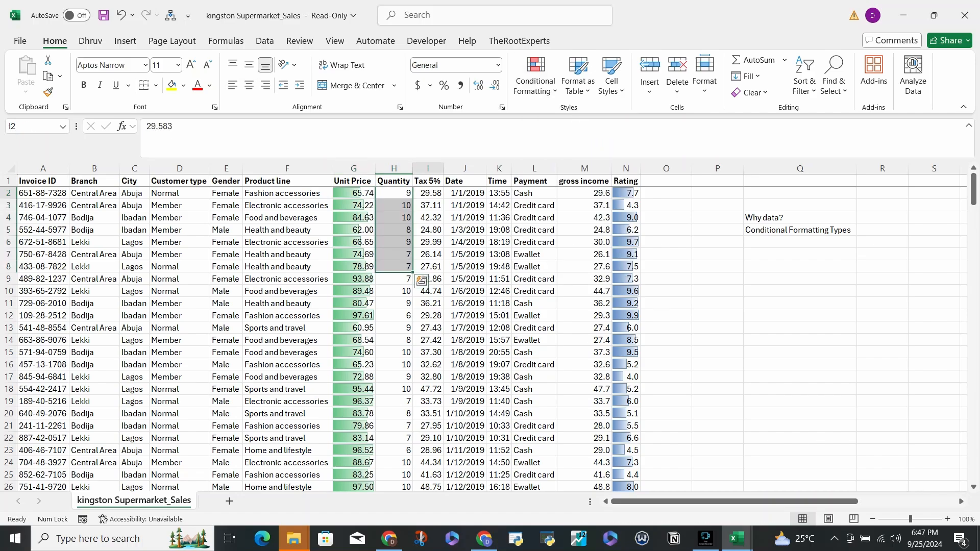
- Clear the conditional formatting rules from the entire sheet
left_click(428, 193)
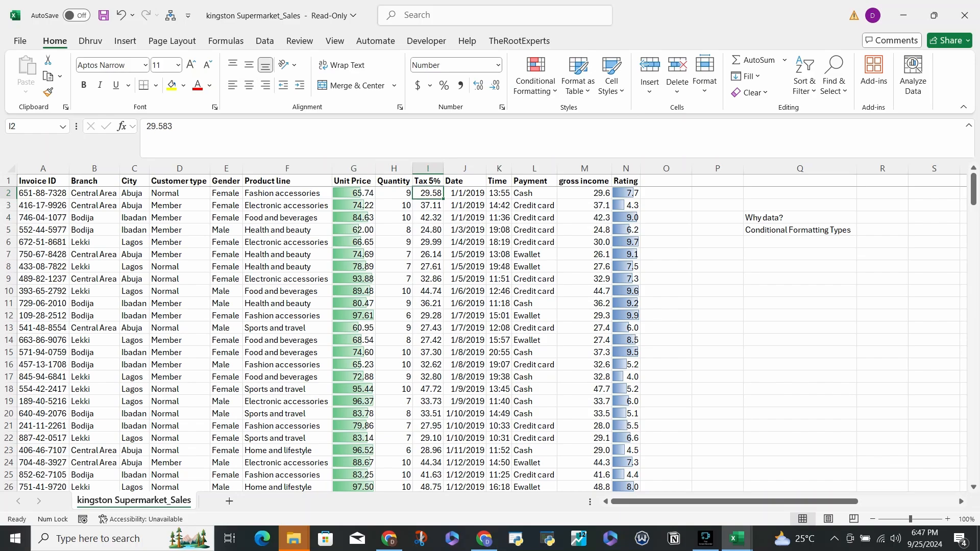
left_click(535, 77)
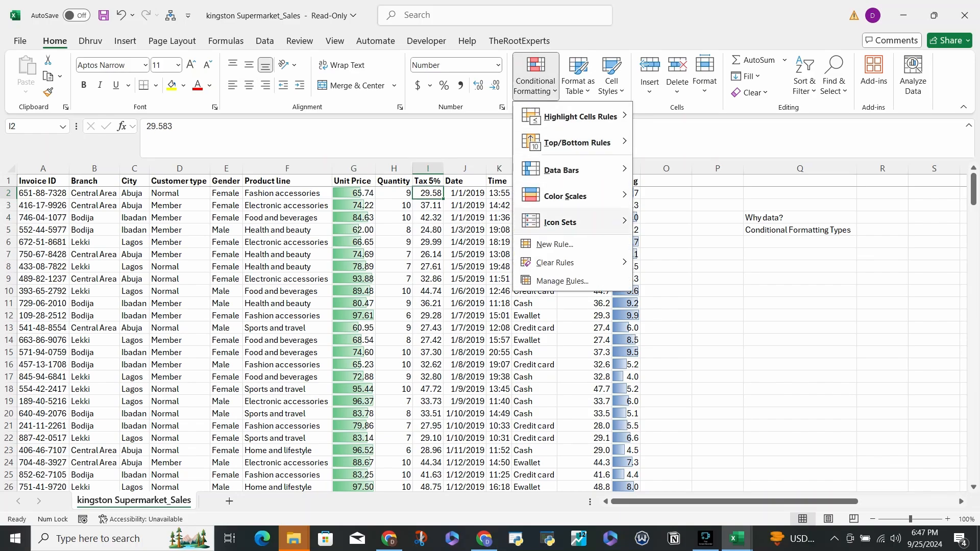
mouse_move(555, 262)
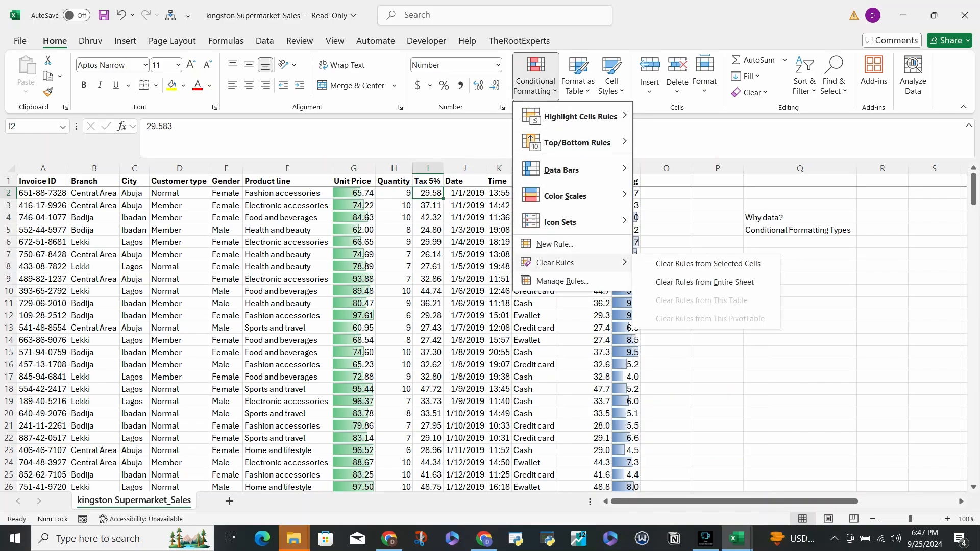
left_click(695, 281)
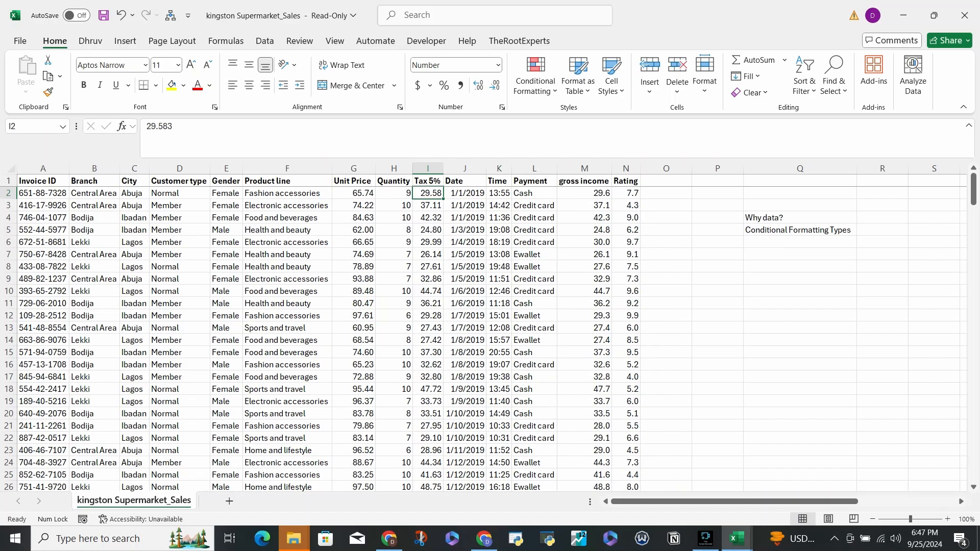
left_click(536, 76)
mouse_move(562, 169)
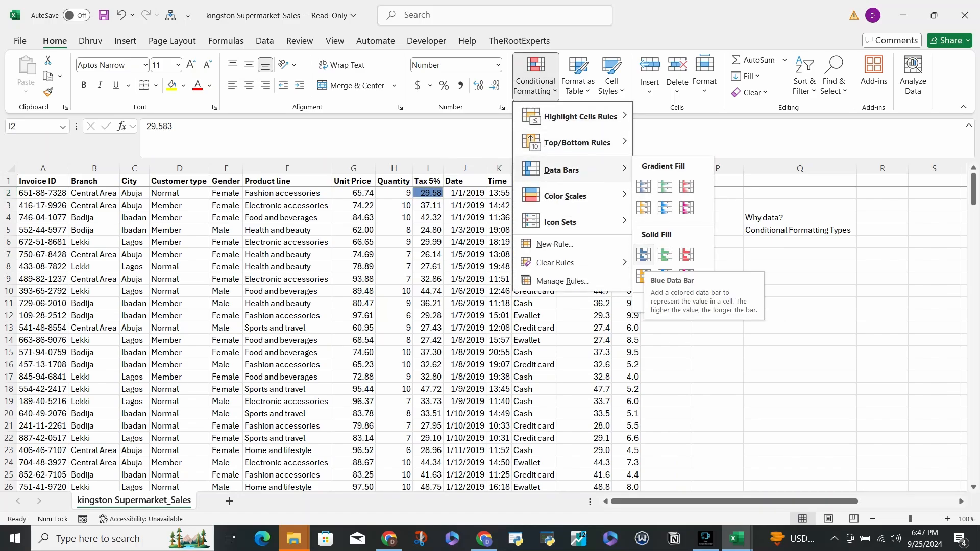
key("Escape")
key("Escape")
- Preview the solid-fill data bars and the icon sets on the gross income values from M2 down to row 228
left_click(584, 193)
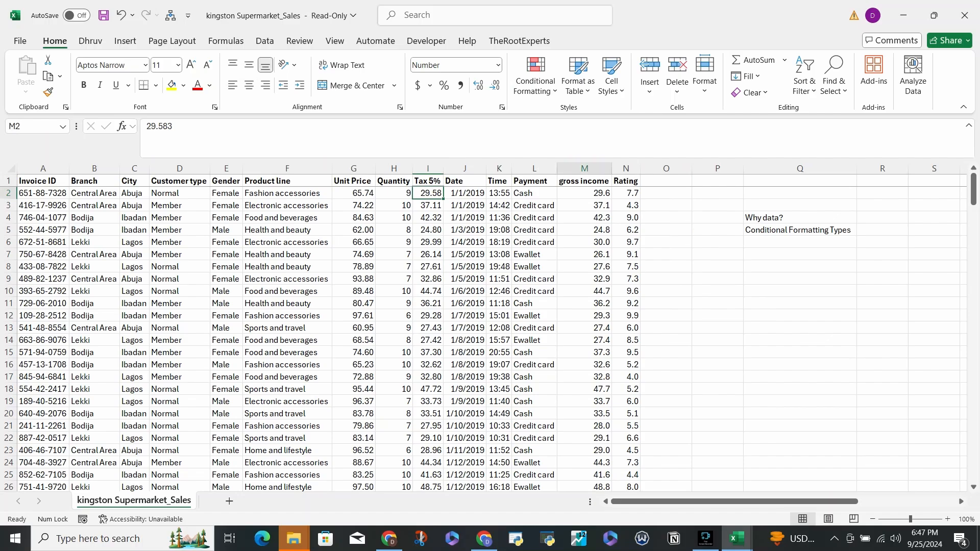
left_click(626, 194)
left_click(584, 194)
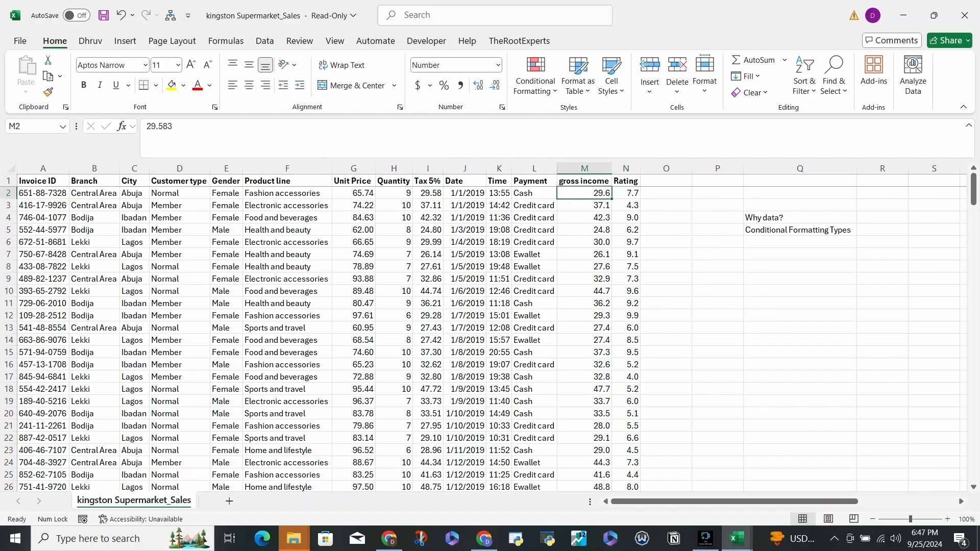
key("ctrl+shift+Down")
left_click(536, 74)
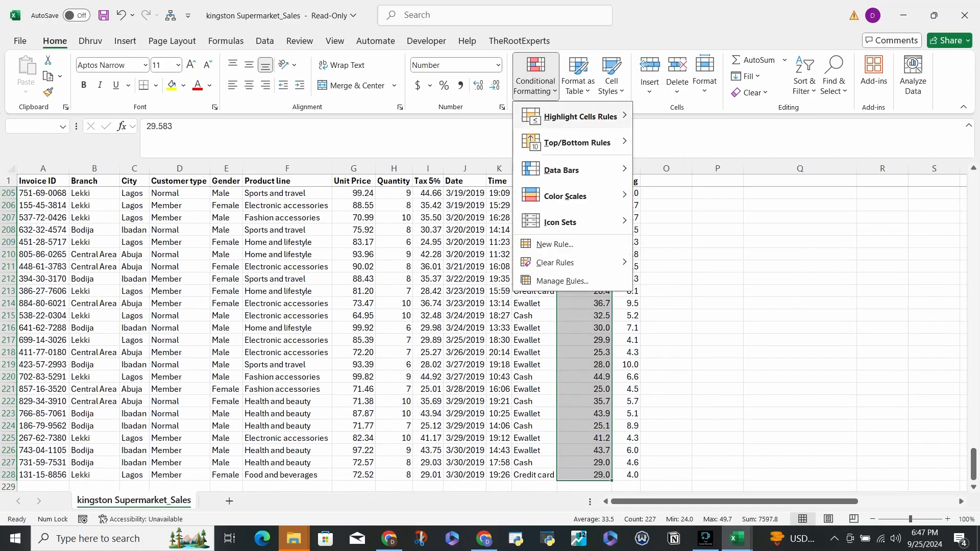
mouse_move(561, 170)
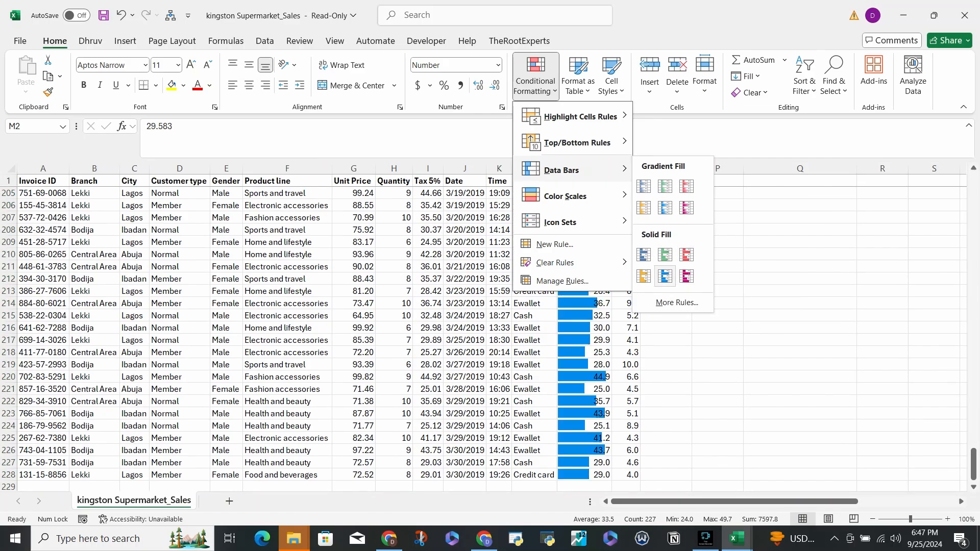
mouse_move(562, 222)
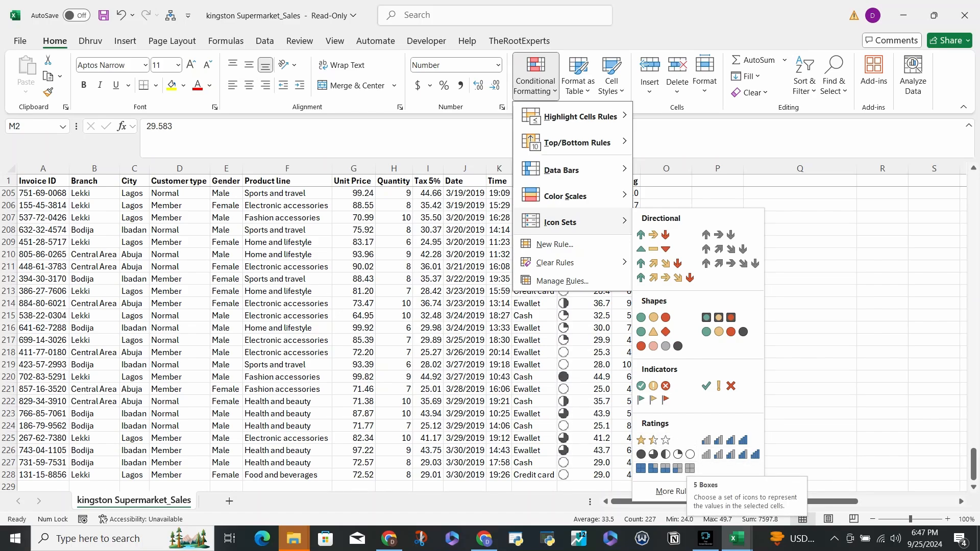
- Review the 3-Color Scale, Data Bar, Icon Sets and 2-Color Scale styles for a new formatting rule, discard the rule and return to M2
left_click(555, 244)
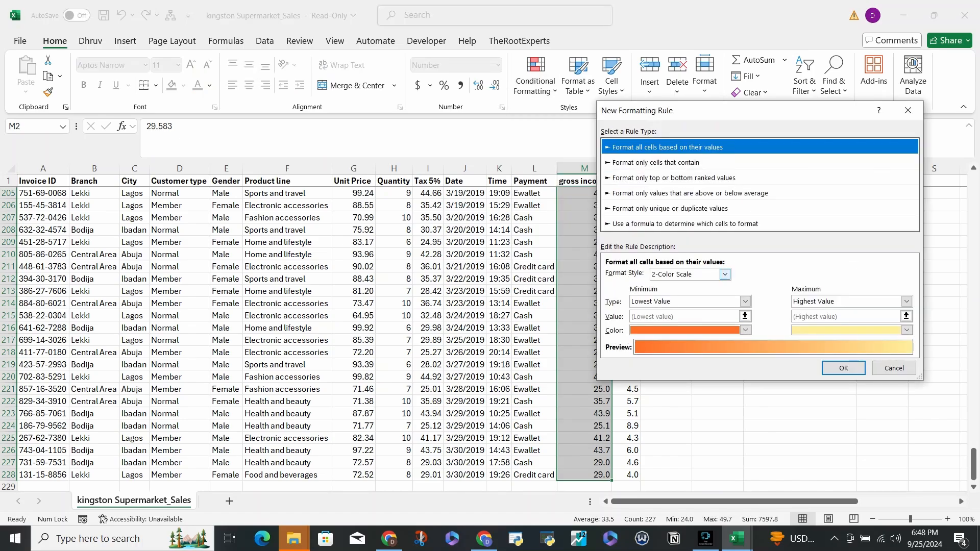
left_click(724, 274)
left_click(671, 295)
left_click(725, 274)
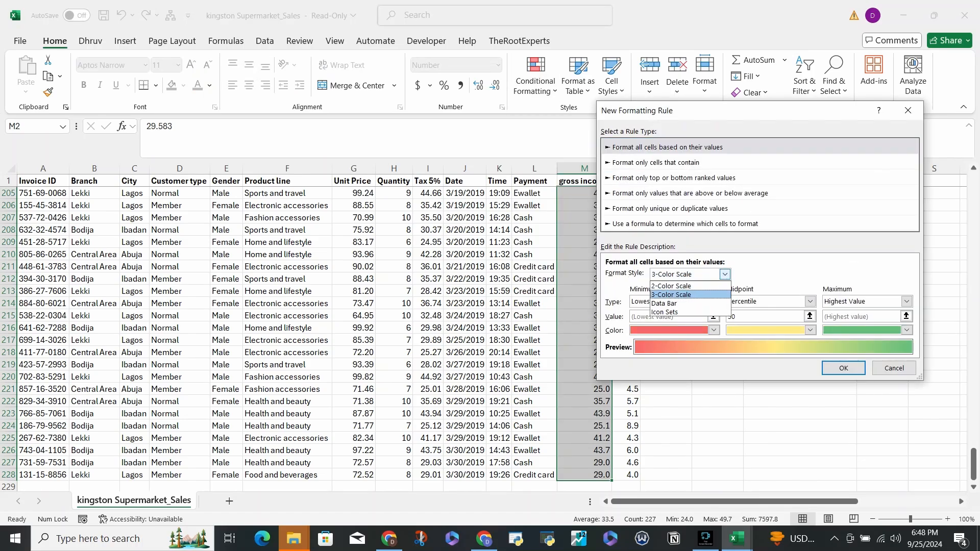
left_click(663, 303)
left_click(725, 274)
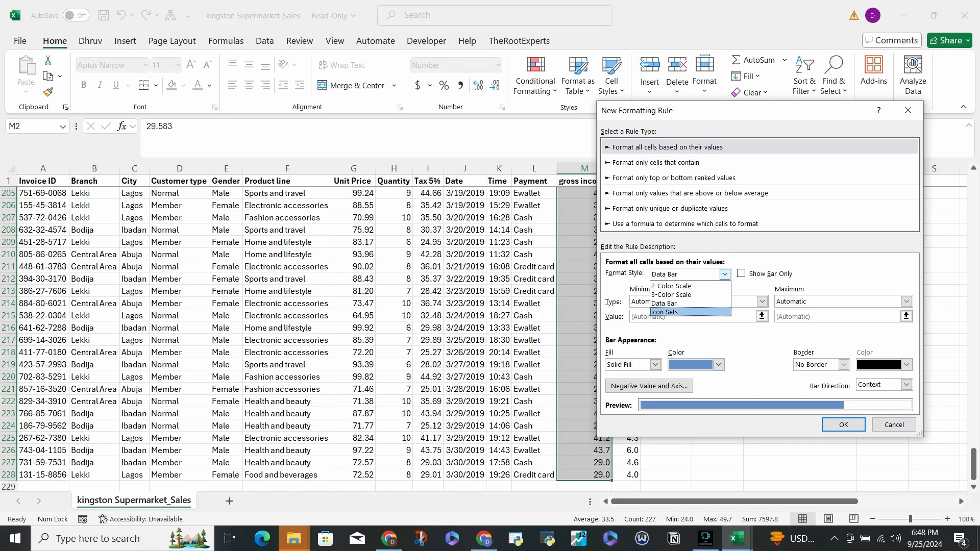
left_click(663, 312)
left_click(725, 274)
left_click(668, 286)
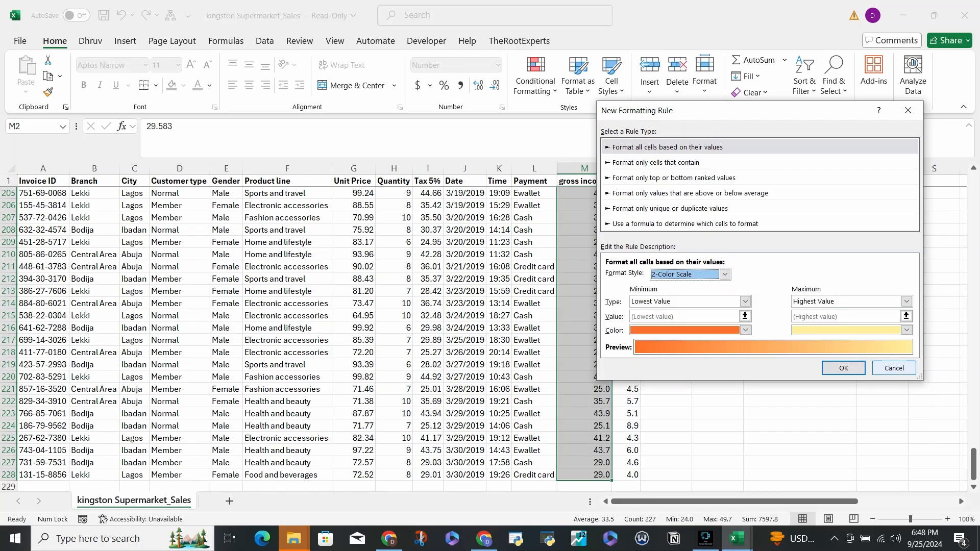
left_click(894, 368)
scroll(895, 368, "up", 20)
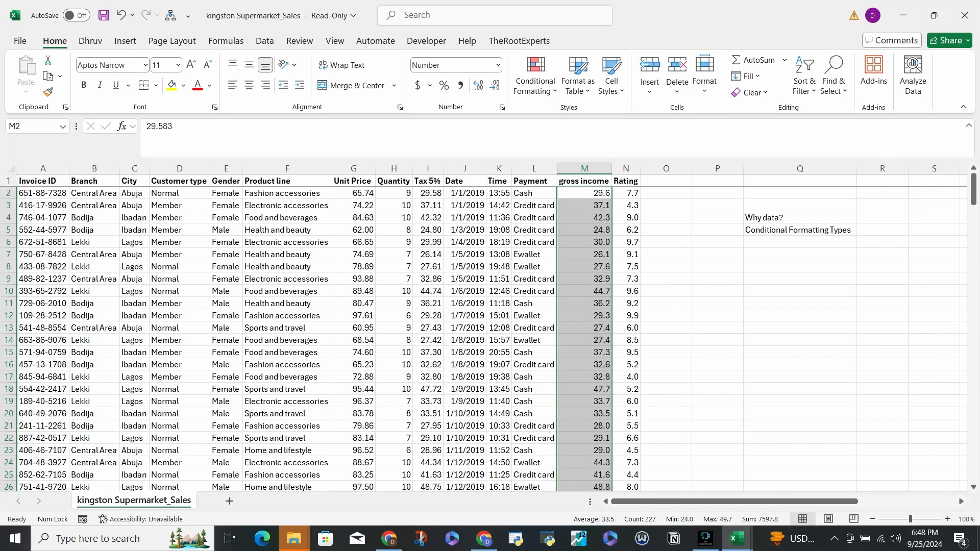
left_click(585, 193)
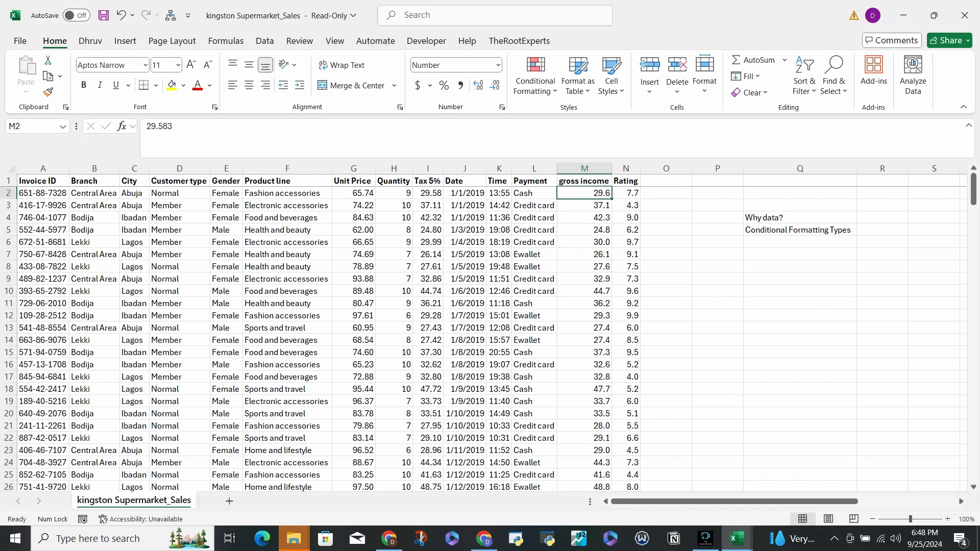
- Review the data bar, color scale and icon set choices for the Customer type values from D2 down to row 228
left_click(179, 194)
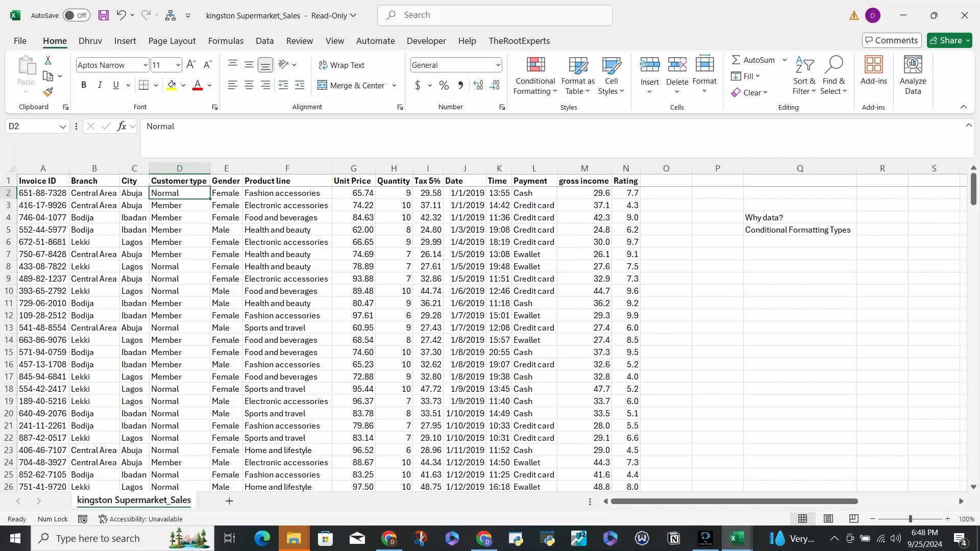
key("Right")
key("Left")
key("ctrl+shift+Down")
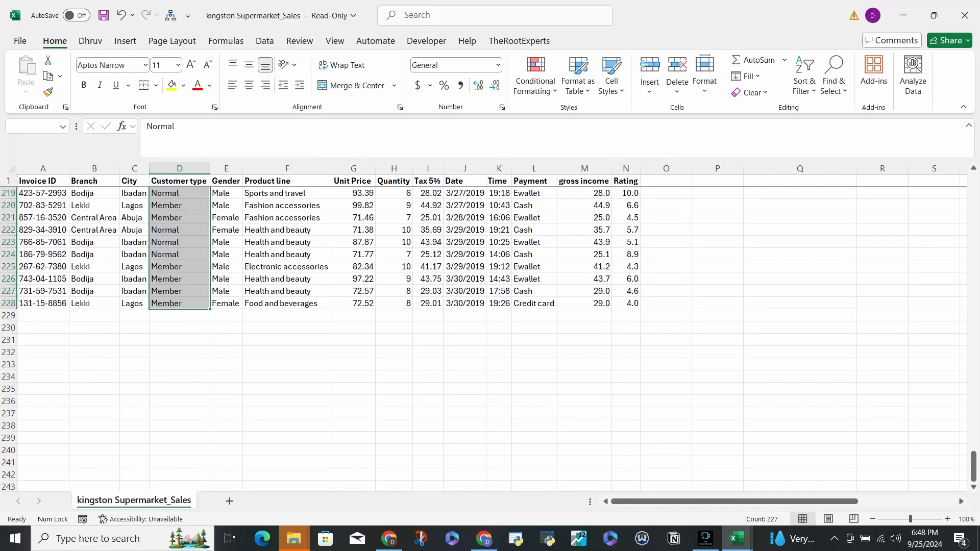
left_click(535, 76)
mouse_move(580, 117)
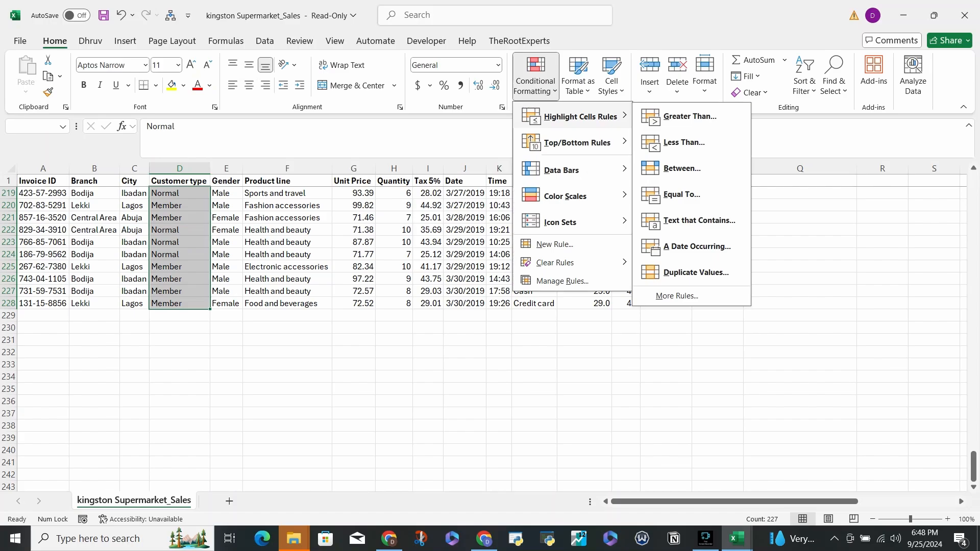
key("Down")
key("Down")
key("Right")
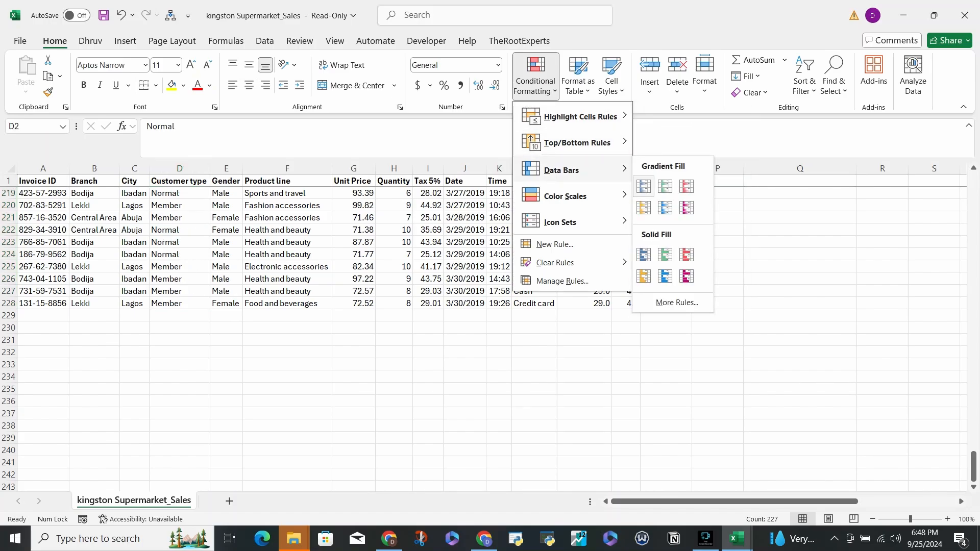
key("Left")
key("Down")
key("Right")
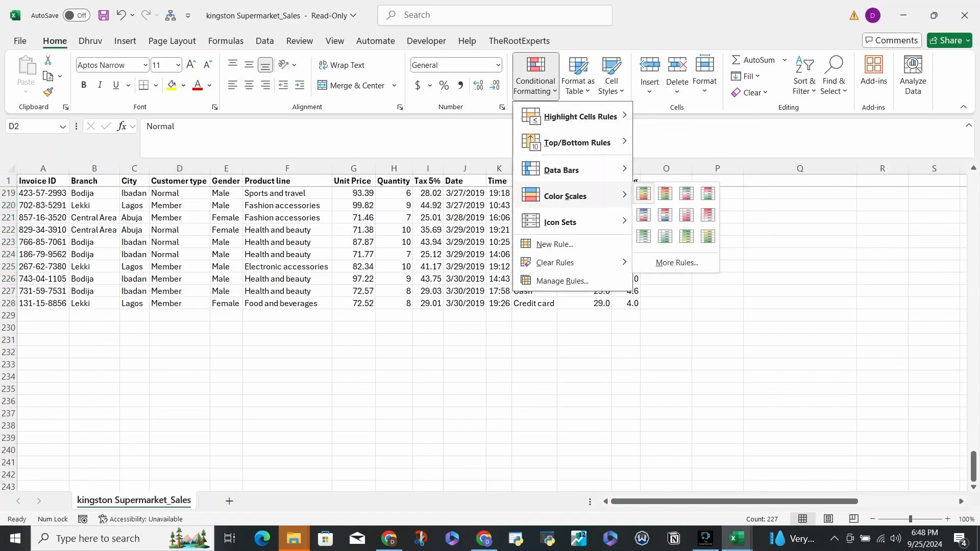
key("Left")
key("Down")
key("Right")
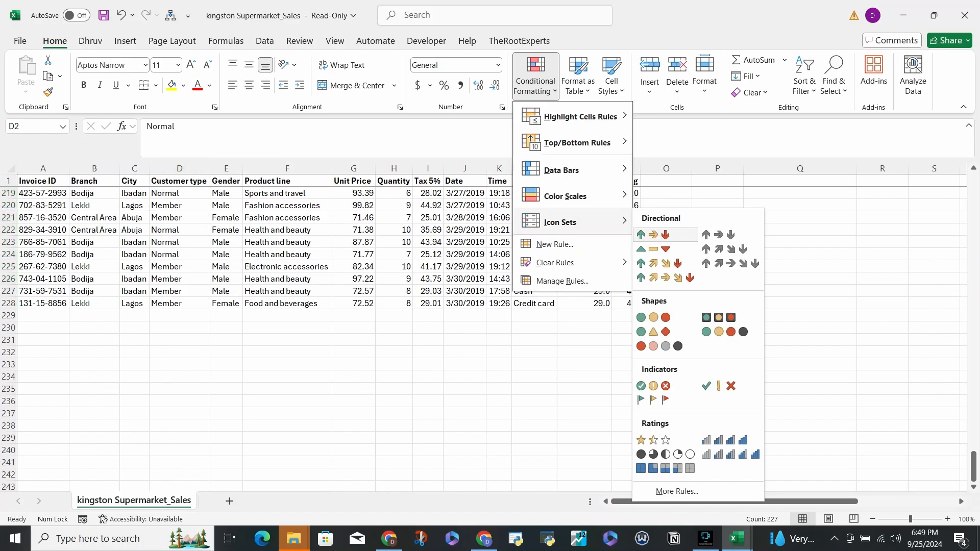
- Review the highlight cells rules for the Customer type values without applying any, and return to empty cell P4
key("Left")
key("Up")
key("Up")
key("Up")
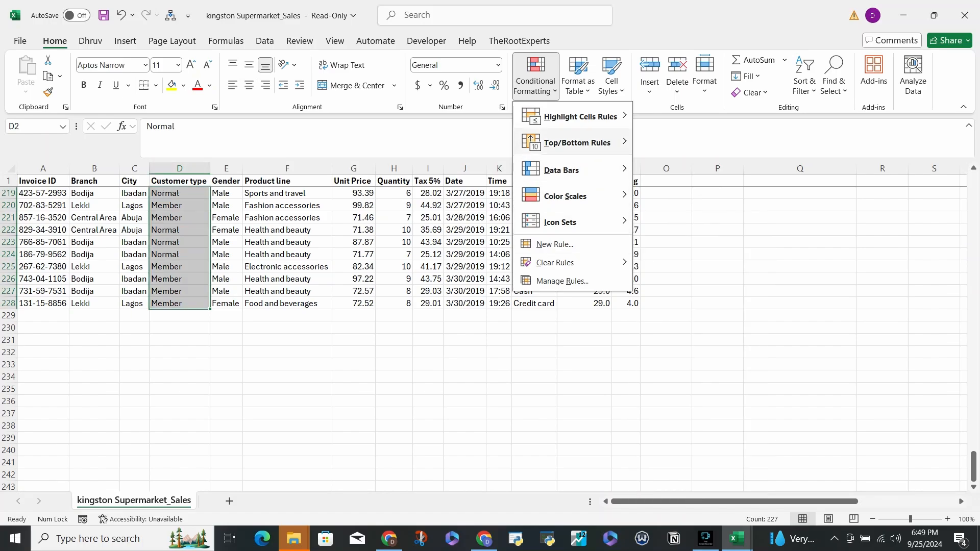
key("Up")
key("Right")
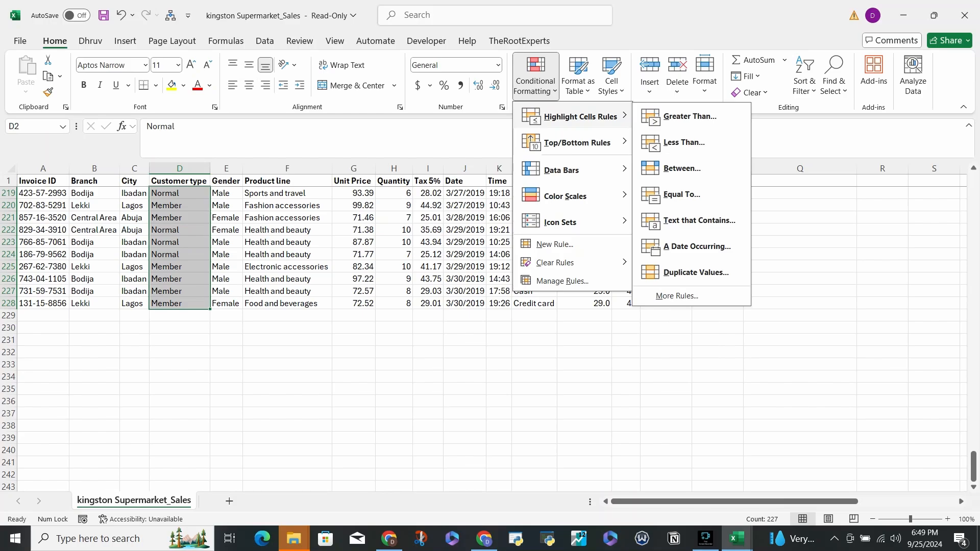
key("Left")
key("Right")
key("Down")
key("Down")
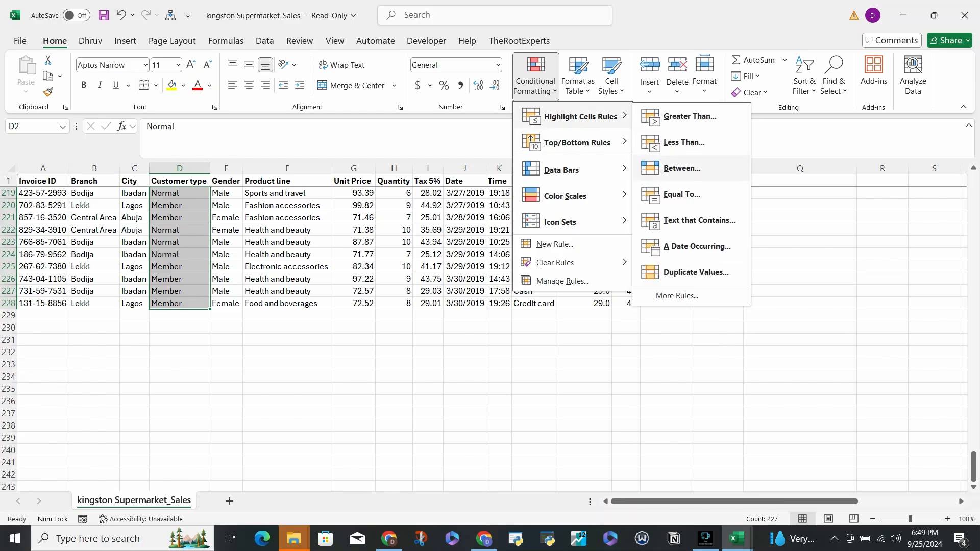
key("Escape")
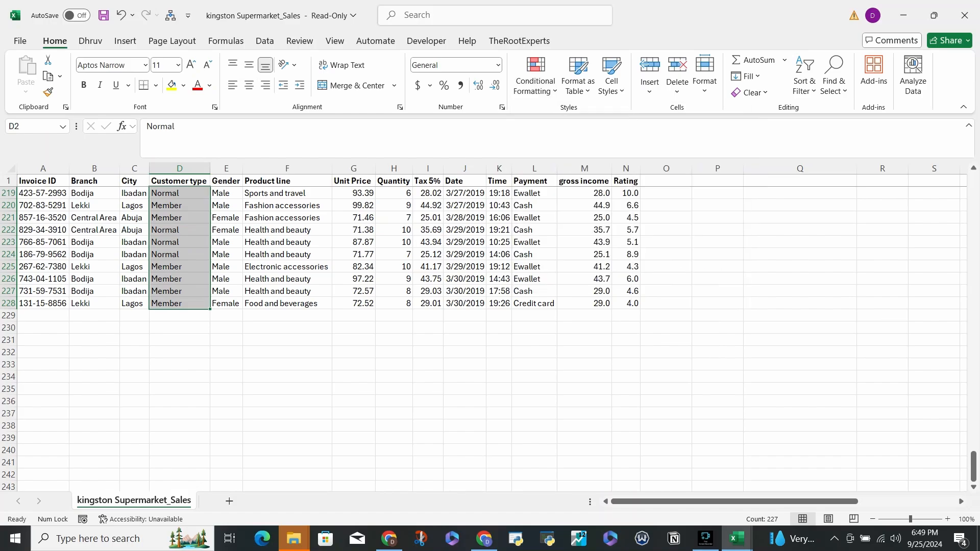
scroll(490, 332, "up", 20)
scroll(490, 332, "up", 20)
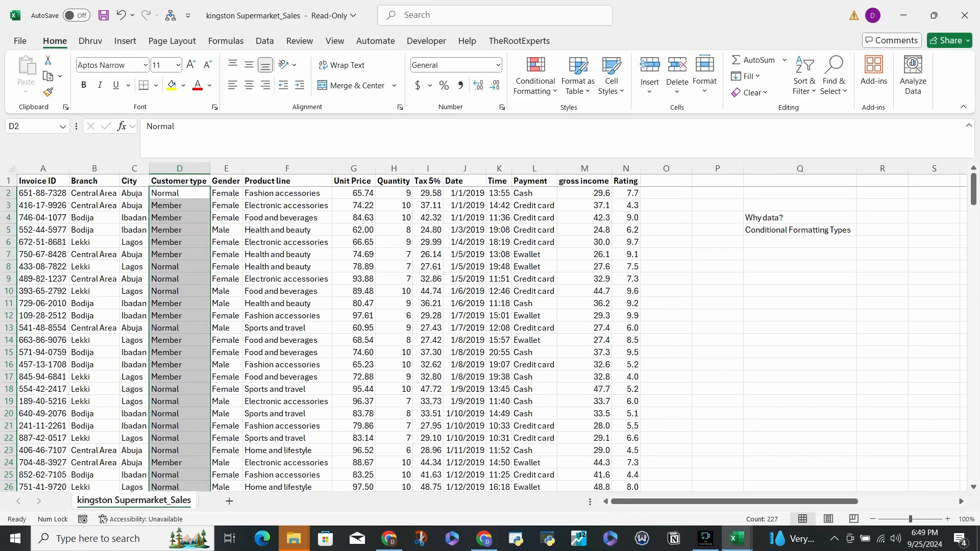
left_click(666, 181)
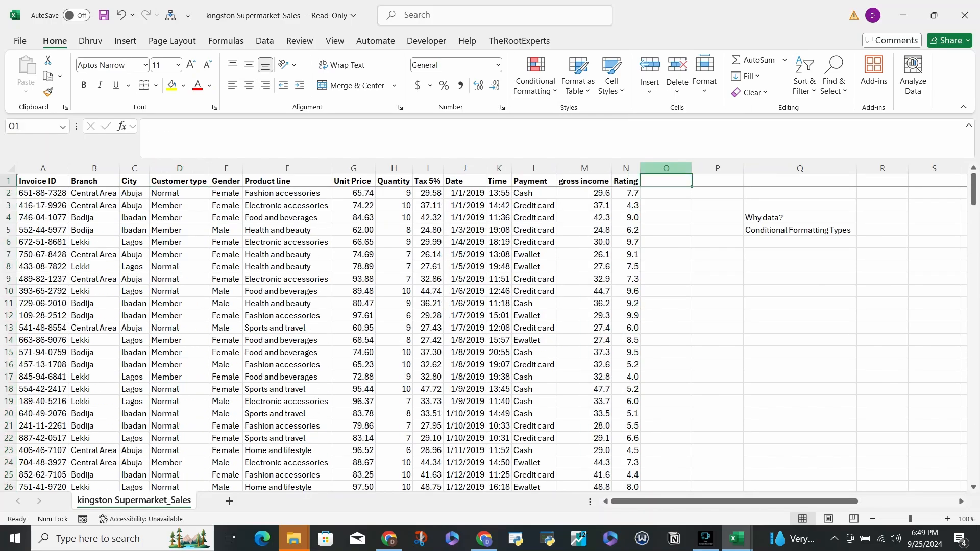
left_click(717, 217)
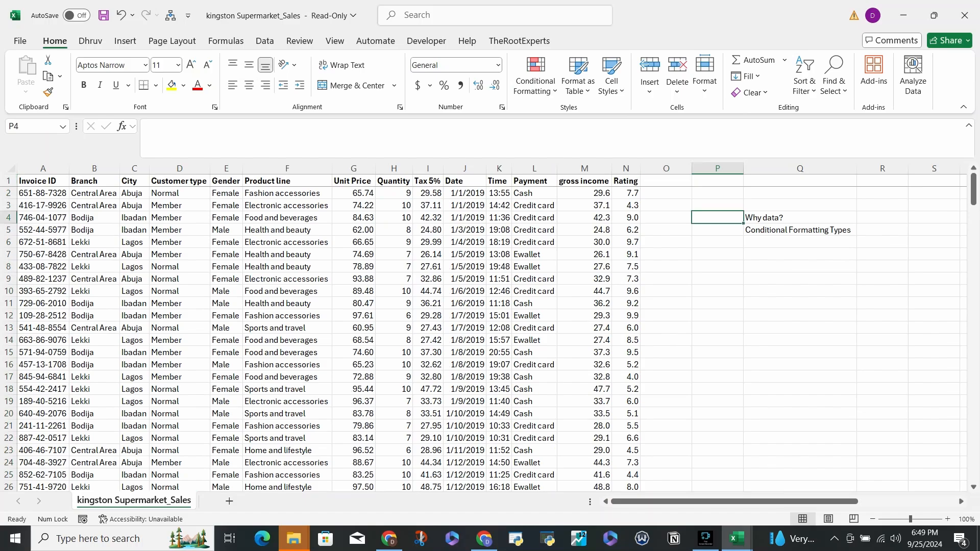